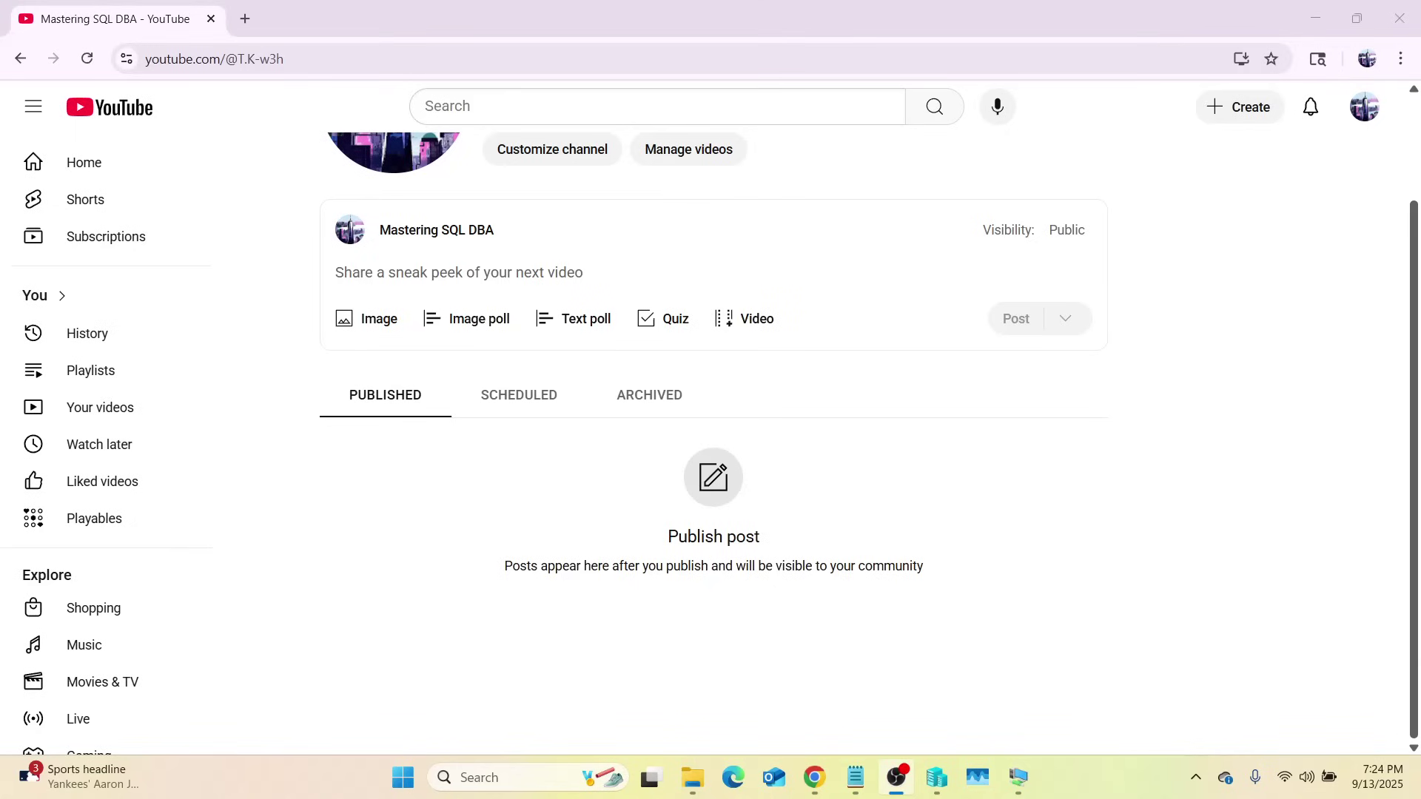
- Bring the SQL DBA course outline notes forward and select the Windows failover cluster topic
{"action": "scroll", "coordinate": [1049, 409], "scroll_direction": "up", "scroll_amount": 2}
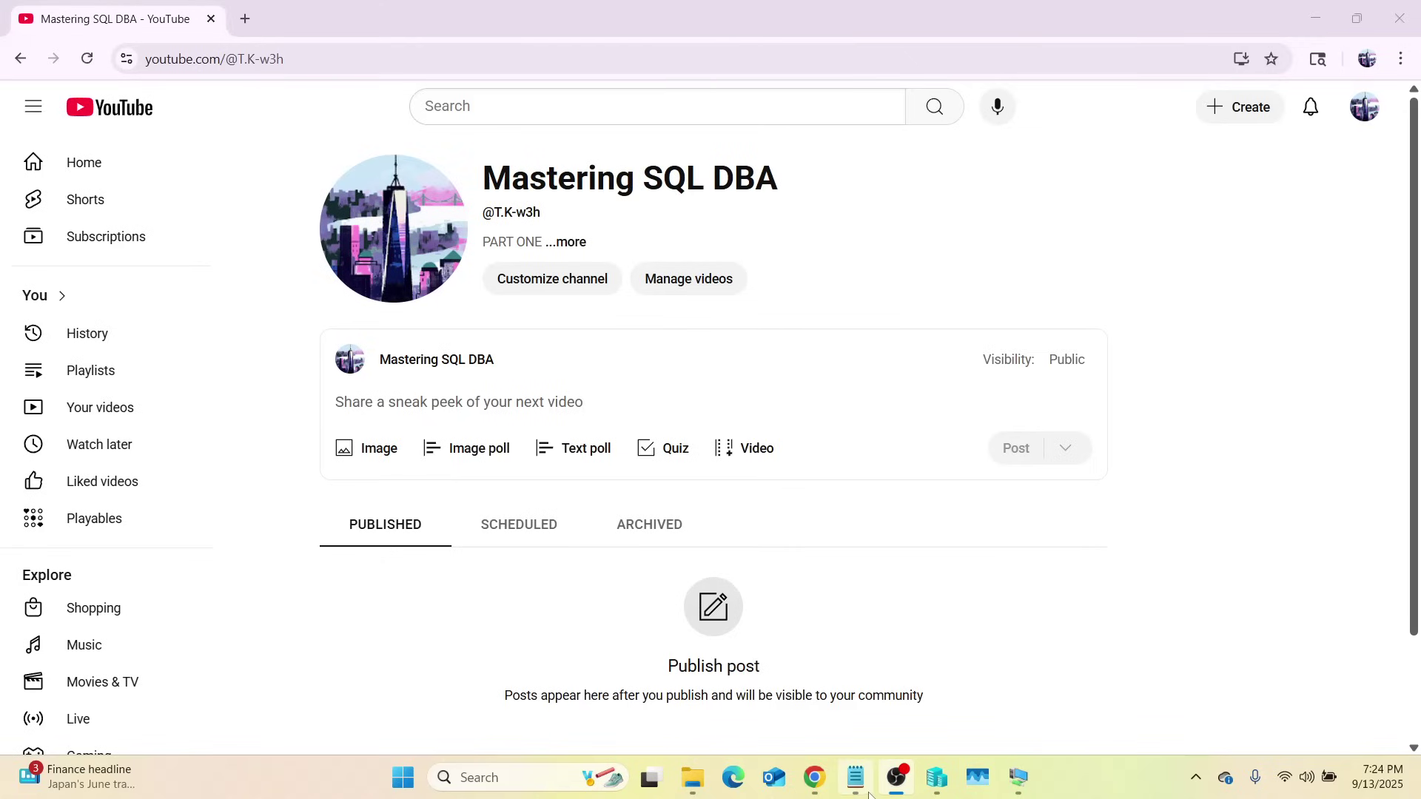
{"action": "mouse_move", "coordinate": [856, 778]}
{"action": "left_click", "coordinate": [894, 715]}
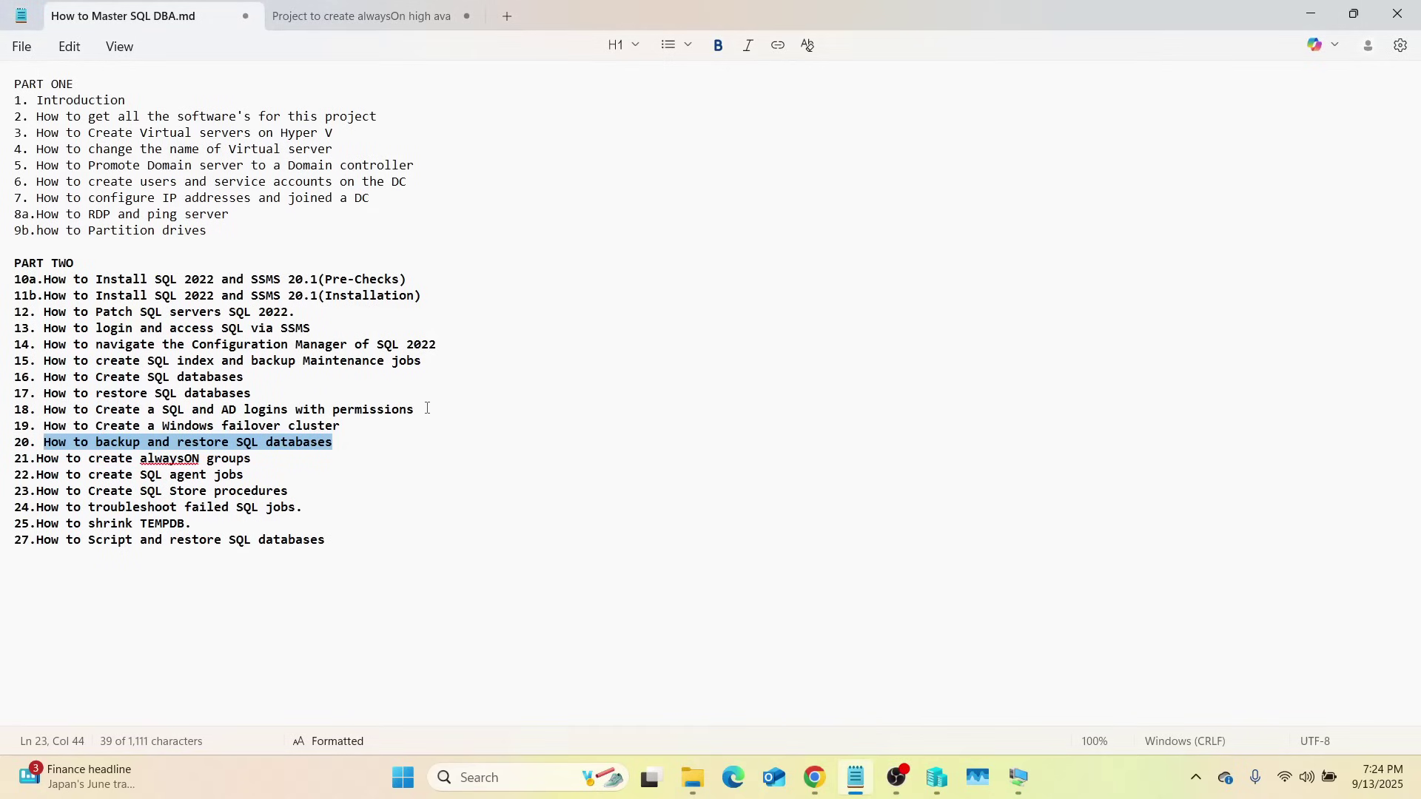
{"action": "left_click", "coordinate": [369, 435]}
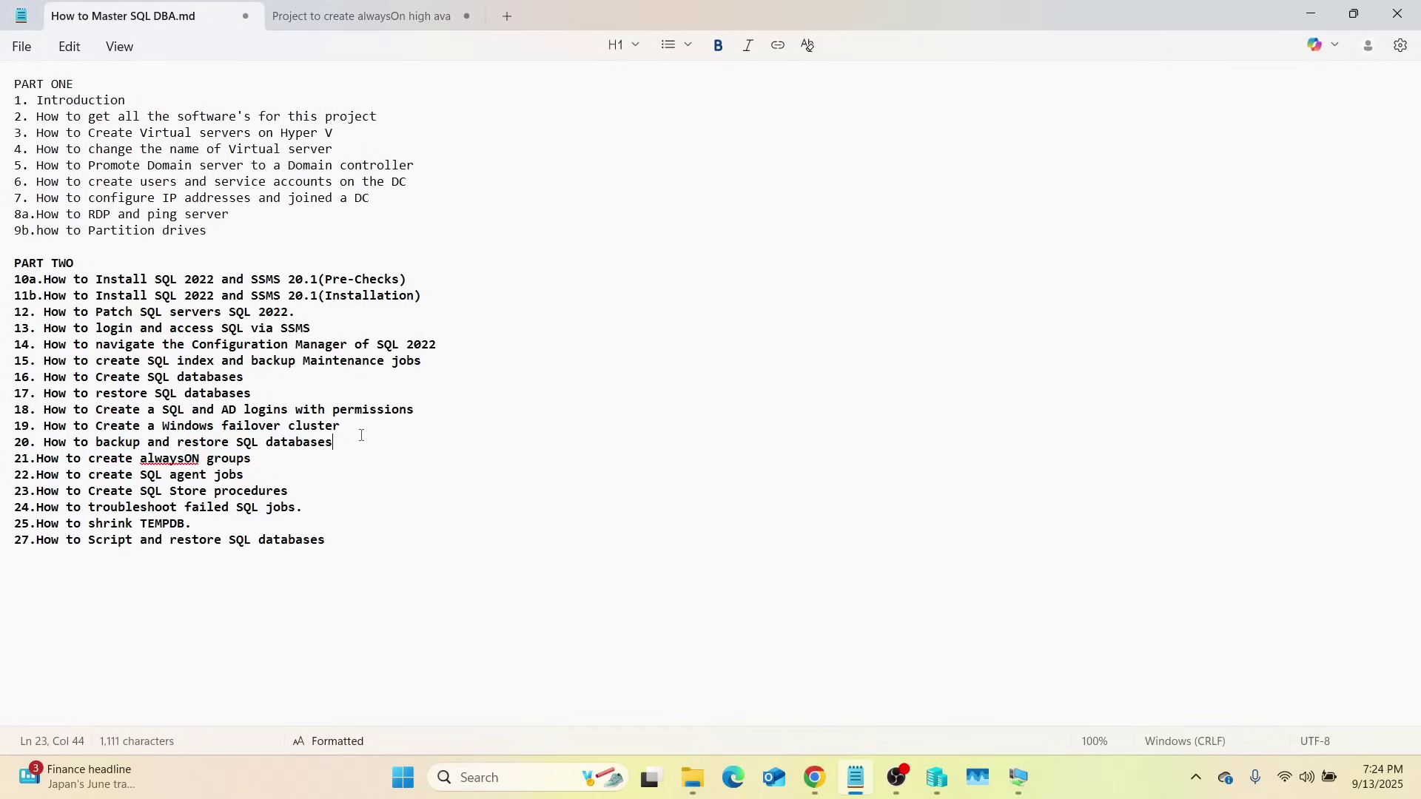
{"action": "left_click_drag", "start_coordinate": [354, 446], "coordinate": [228, 427]}
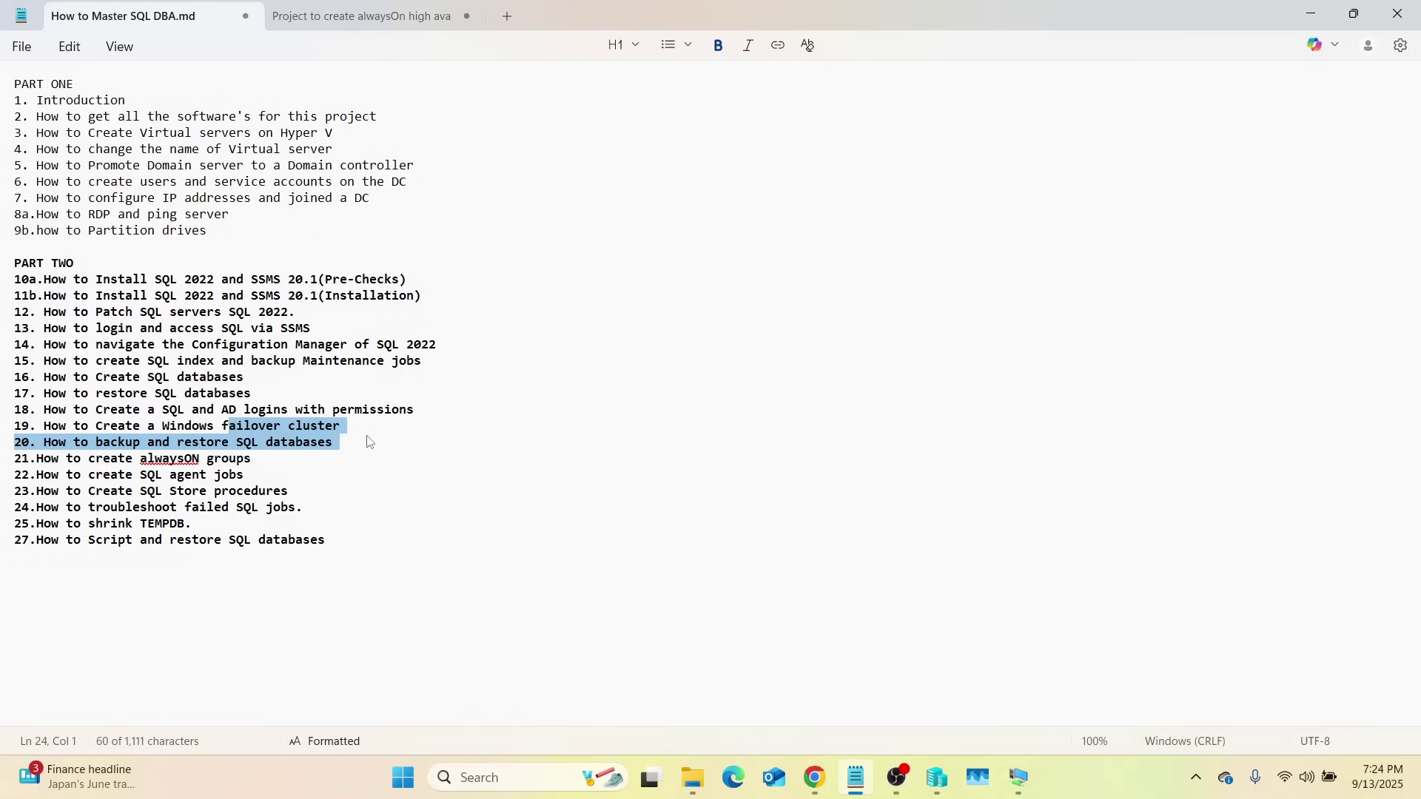
{"action": "left_click_drag", "start_coordinate": [346, 427], "coordinate": [13, 427]}
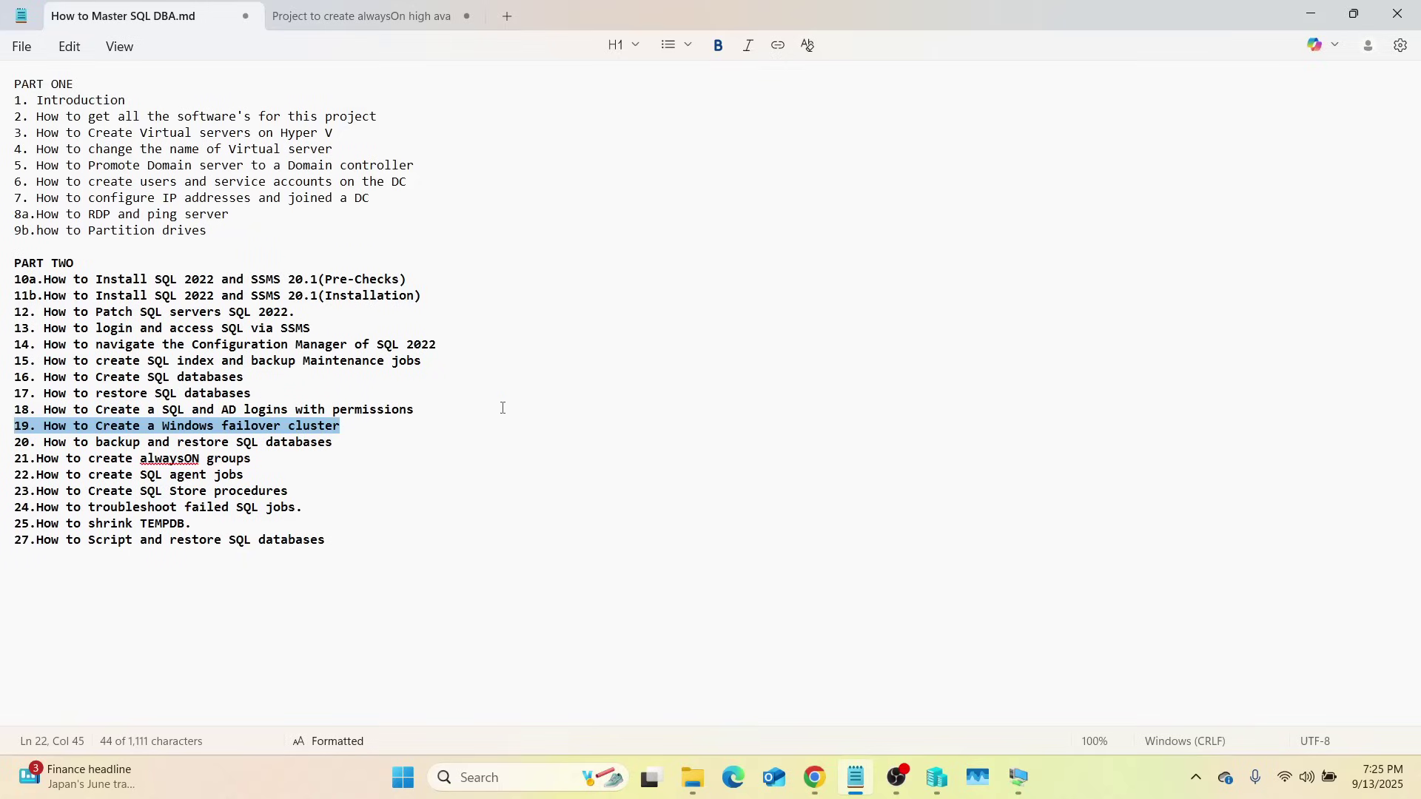
- Open the alwaysOn project notes, select the SQLCluster01 line, then switch to Hyper-V Manager
{"action": "left_click", "coordinate": [363, 15]}
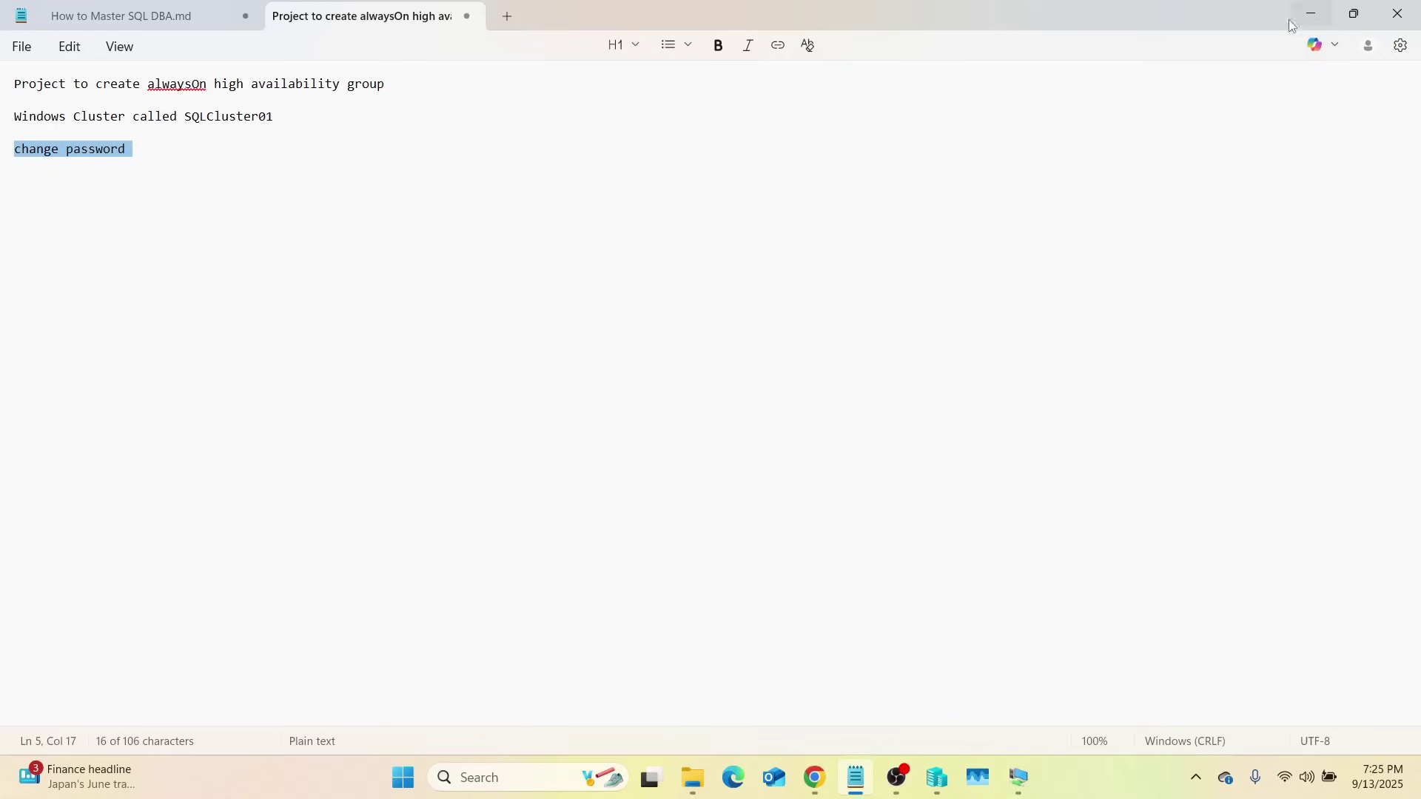
{"action": "left_click_drag", "start_coordinate": [286, 116], "coordinate": [2, 114]}
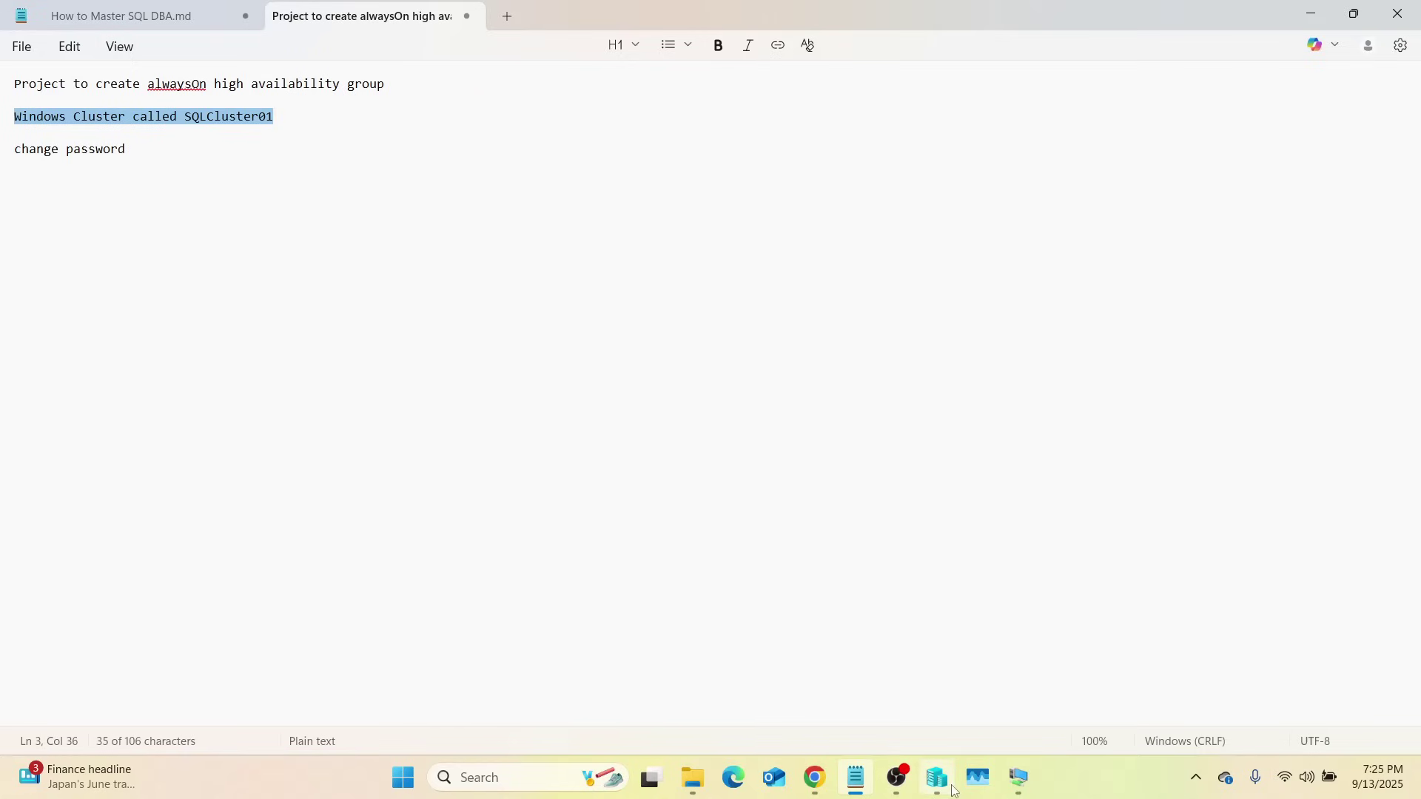
{"action": "mouse_move", "coordinate": [938, 792]}
{"action": "left_click", "coordinate": [943, 702]}
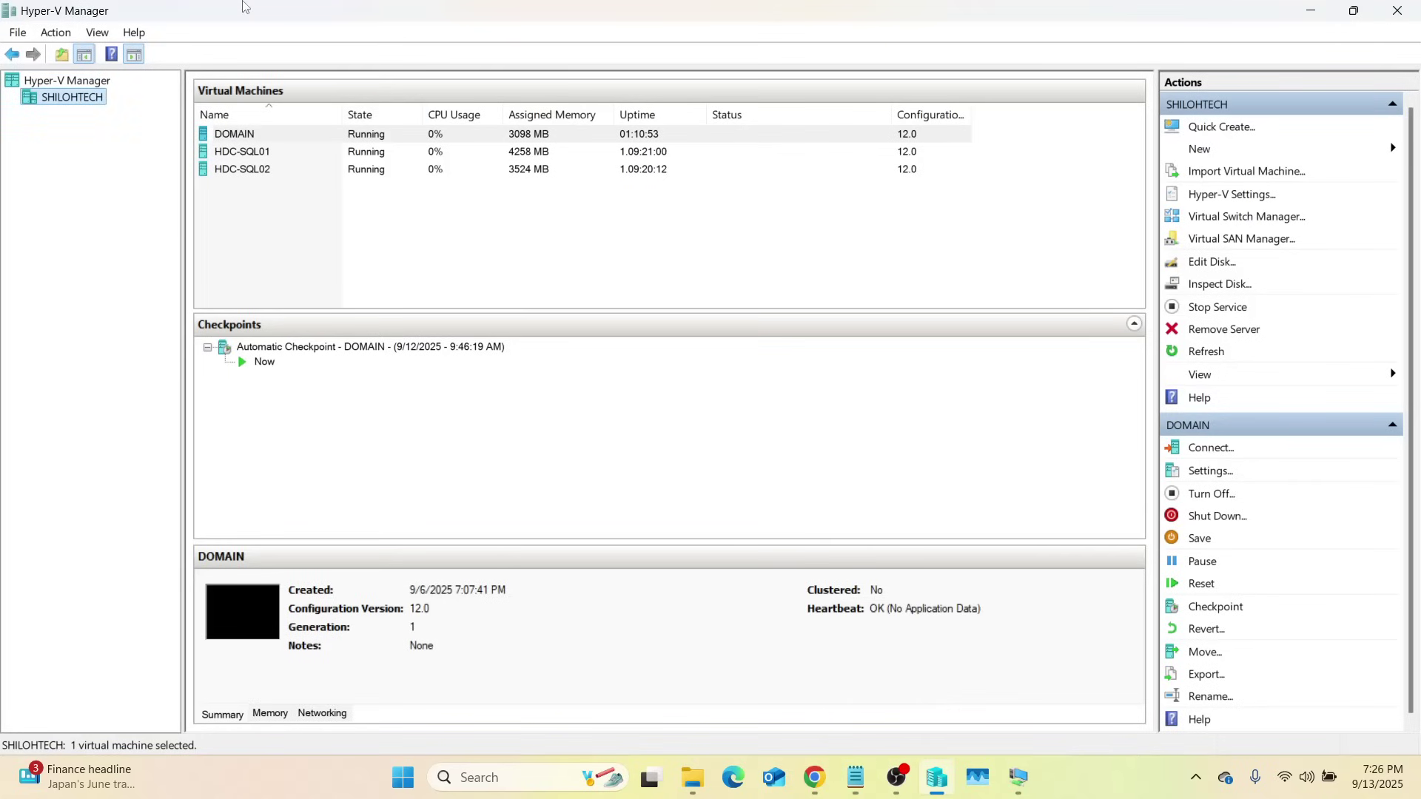
- Open the HDC-SQL01 virtual machine connection from Hyper-V Manager
{"action": "left_click", "coordinate": [268, 154]}
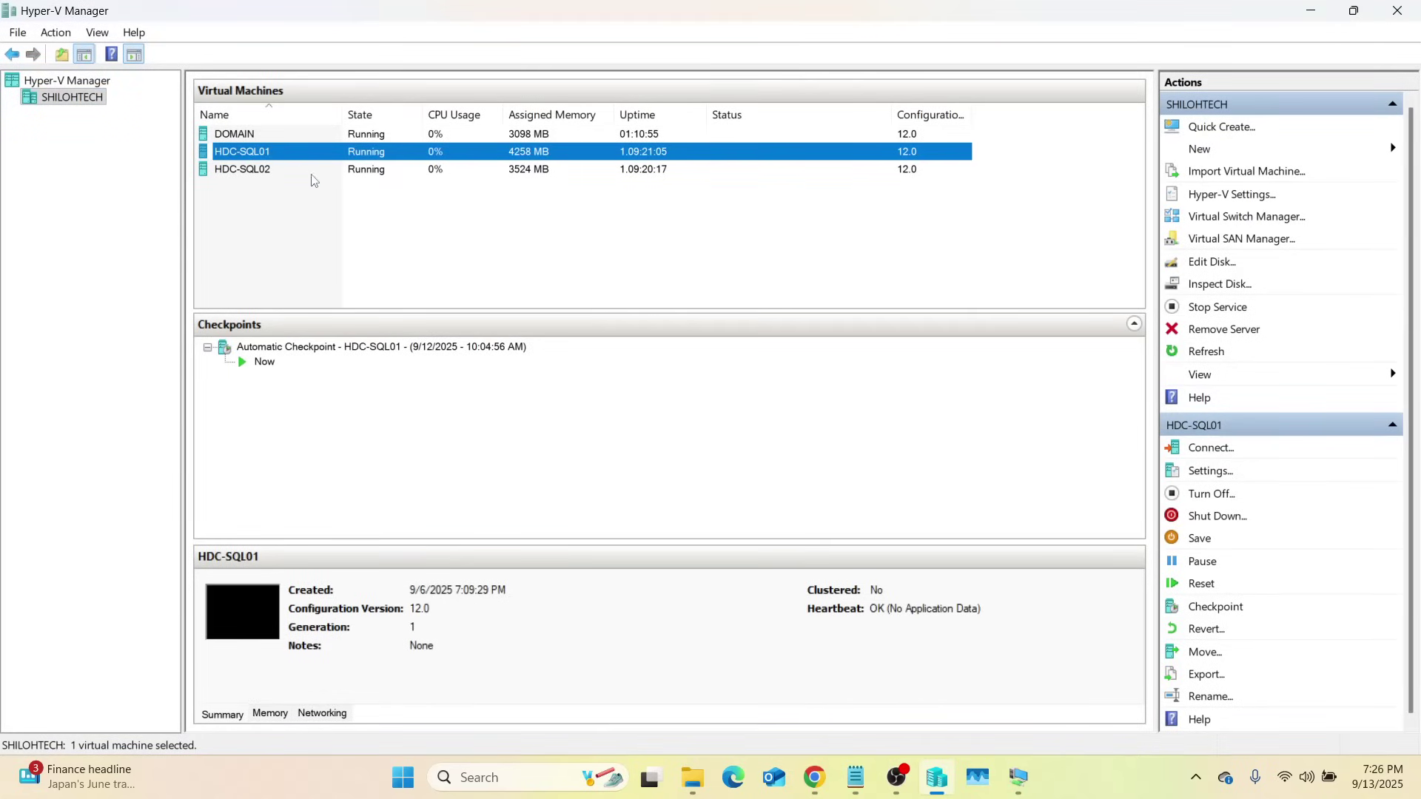
{"action": "left_click", "coordinate": [255, 170]}
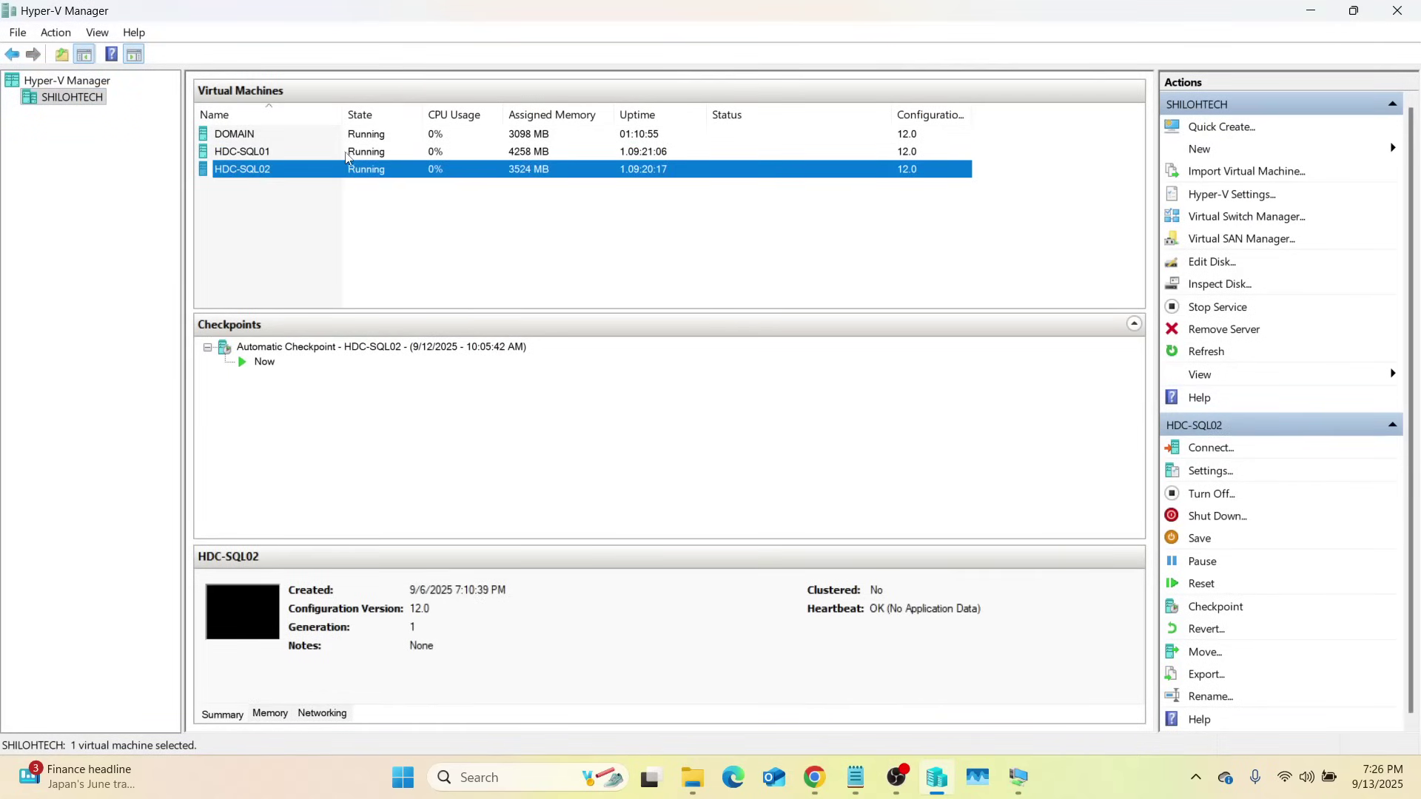
{"action": "mouse_move", "coordinate": [1015, 788]}
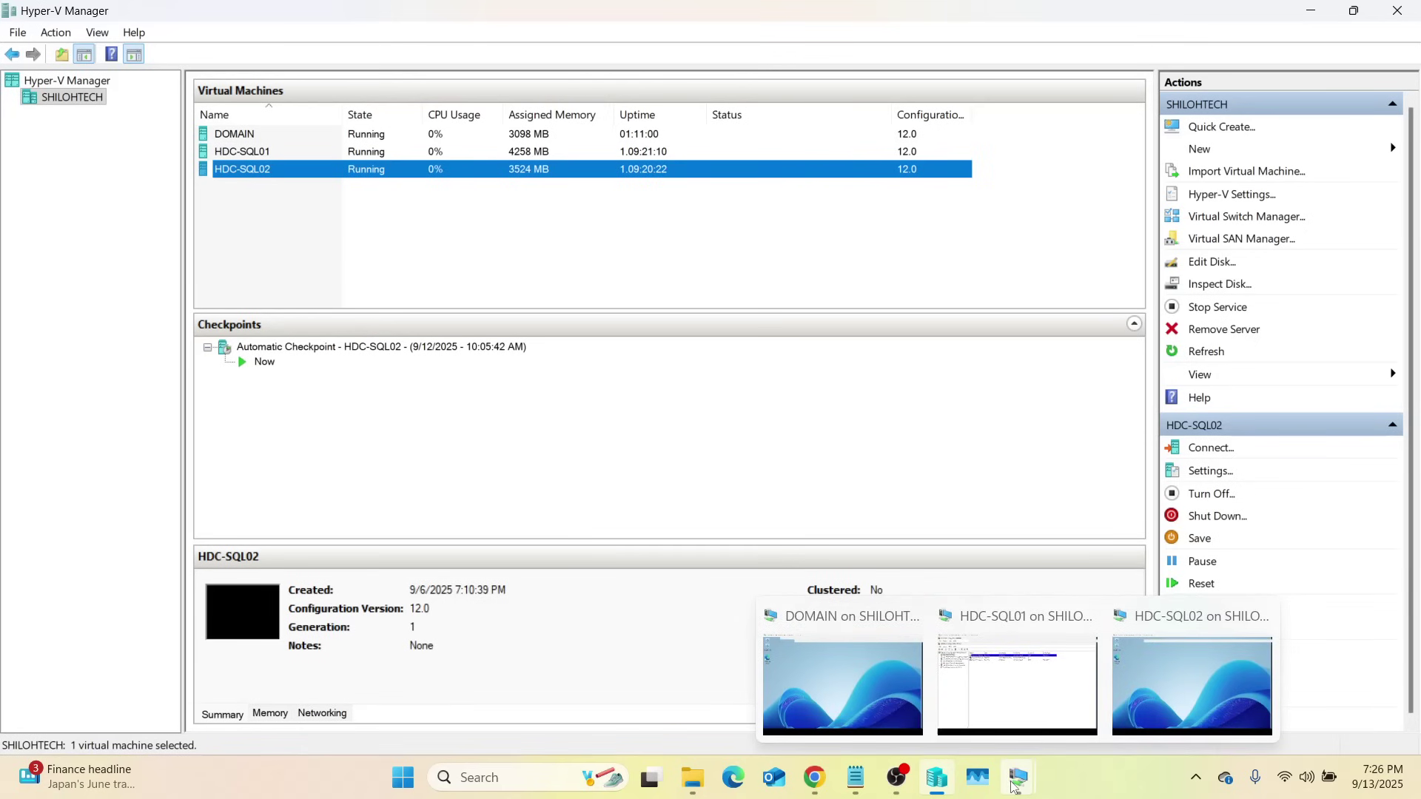
{"action": "left_click", "coordinate": [1035, 672]}
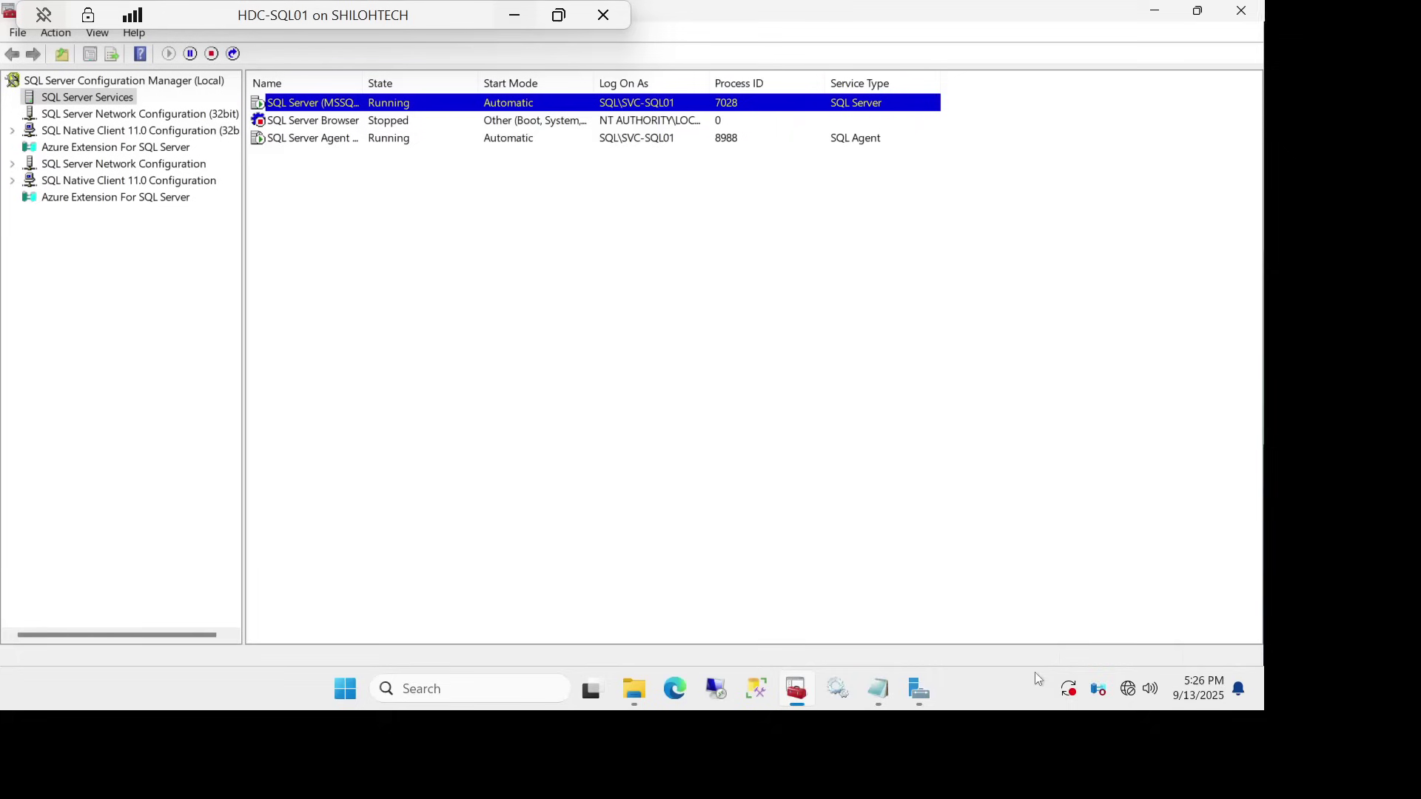
- Relaunch SQL Server Configuration Manager as administrator and bring up the SQL Server (MSSQLSERVER) actions
{"action": "left_click", "coordinate": [1404, 19]}
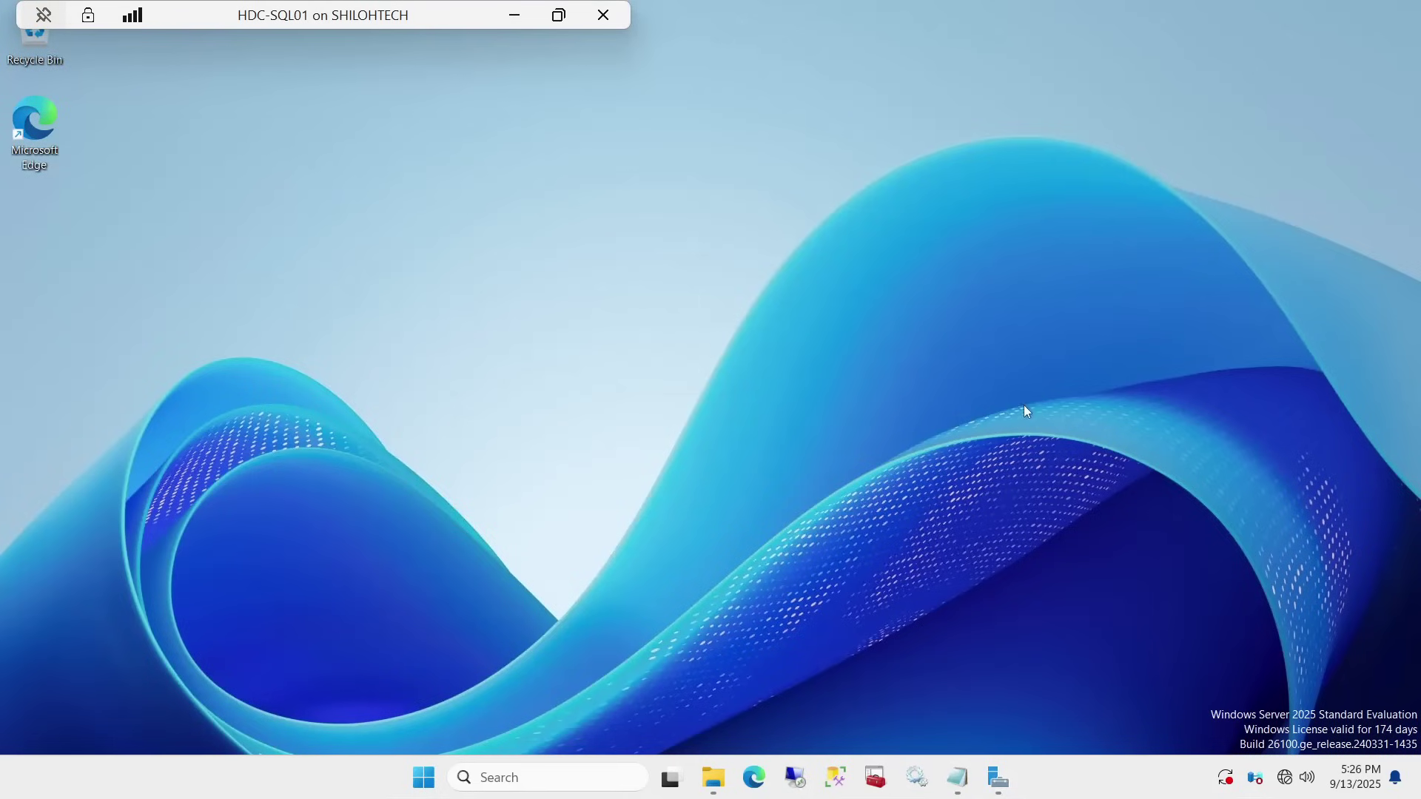
{"action": "left_click", "coordinate": [878, 784]}
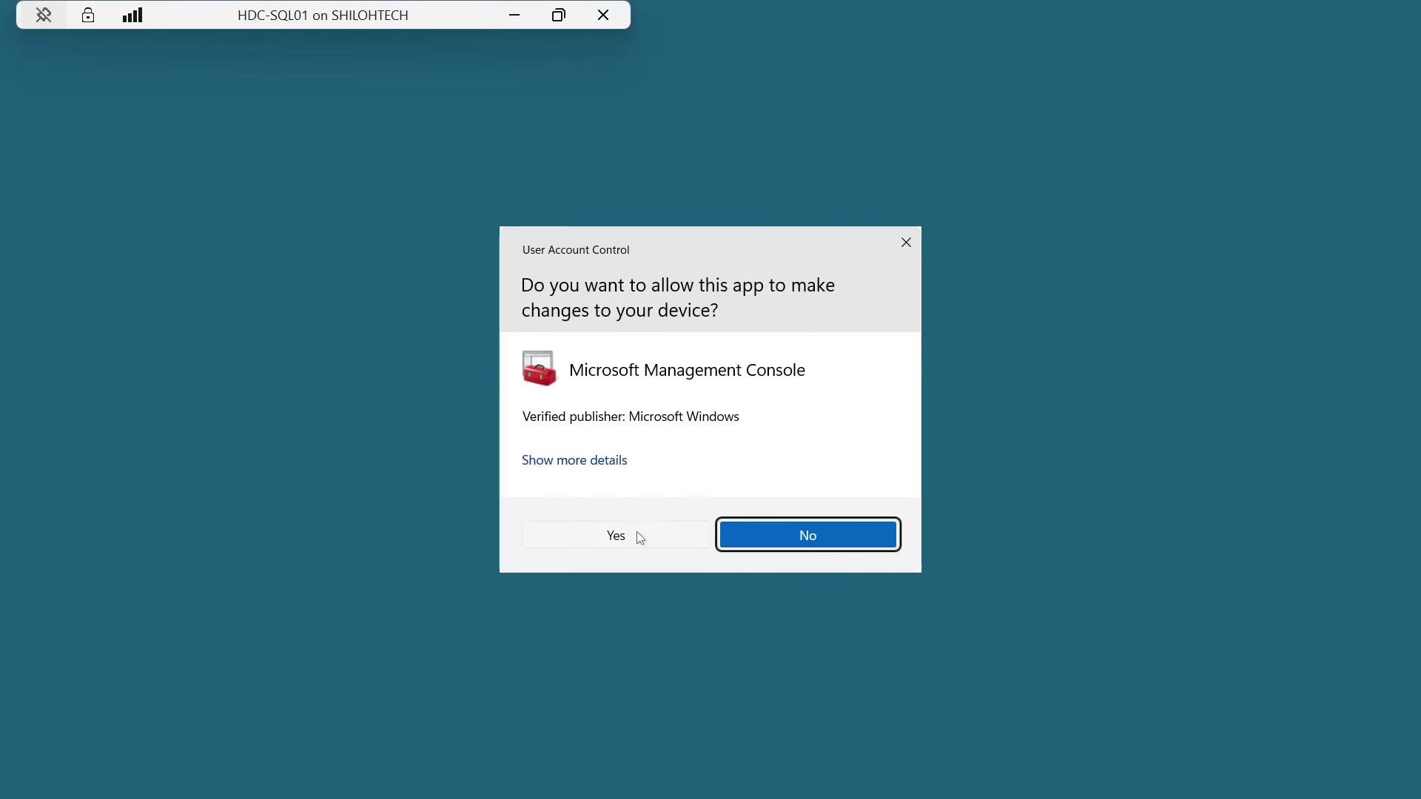
{"action": "left_click", "coordinate": [621, 539]}
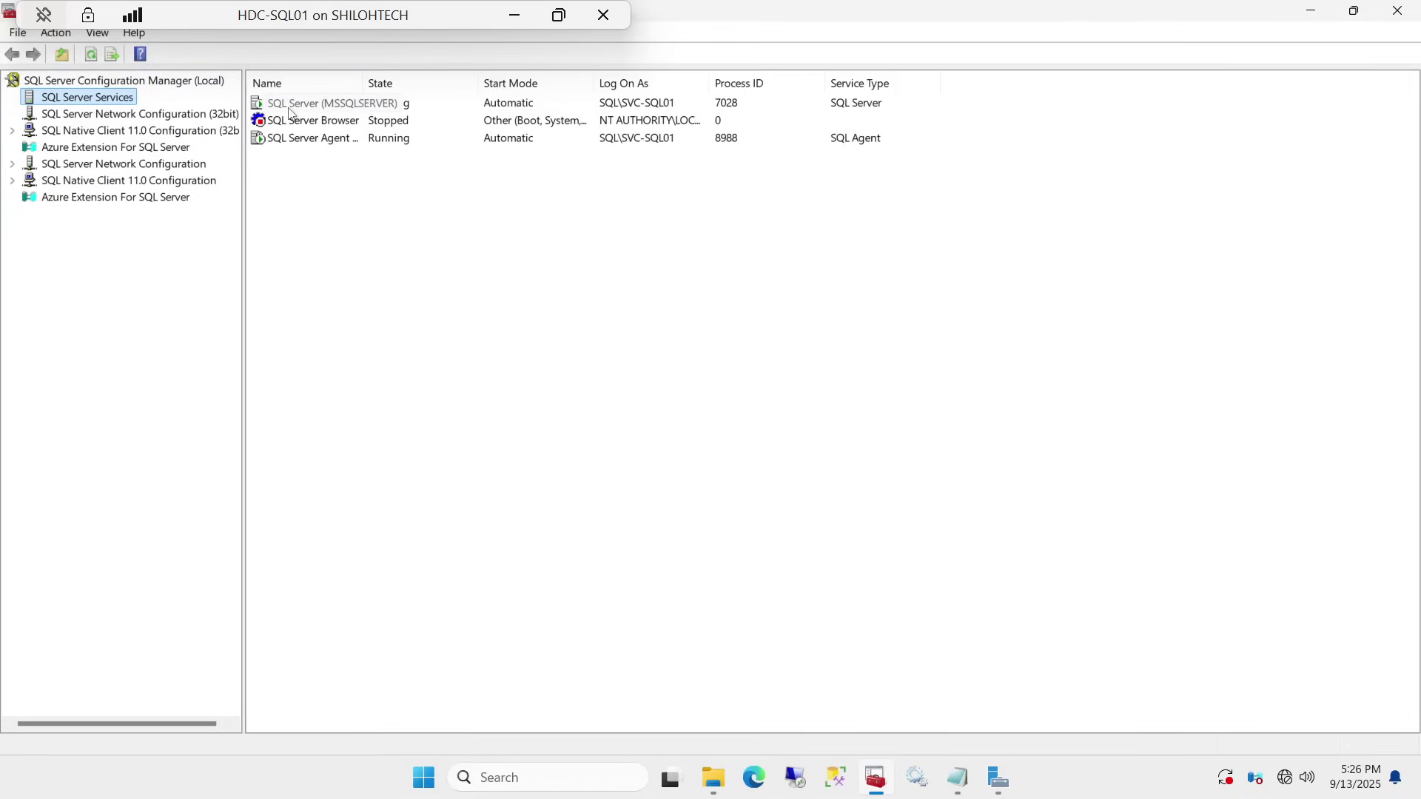
{"action": "right_click", "coordinate": [332, 109]}
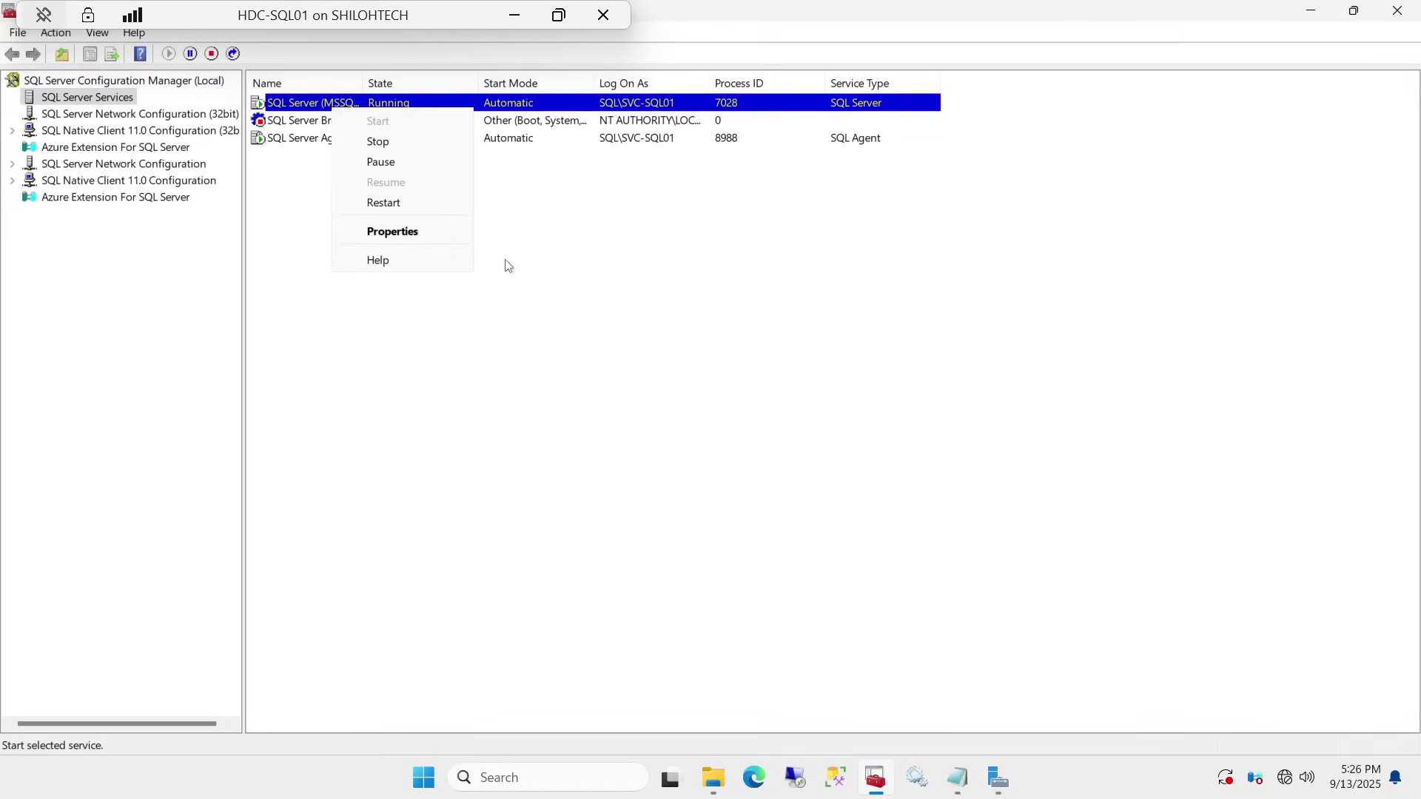
- Open the SQL Server service's Always On Availability Groups tab and read the failover cluster status
{"action": "left_click", "coordinate": [434, 240]}
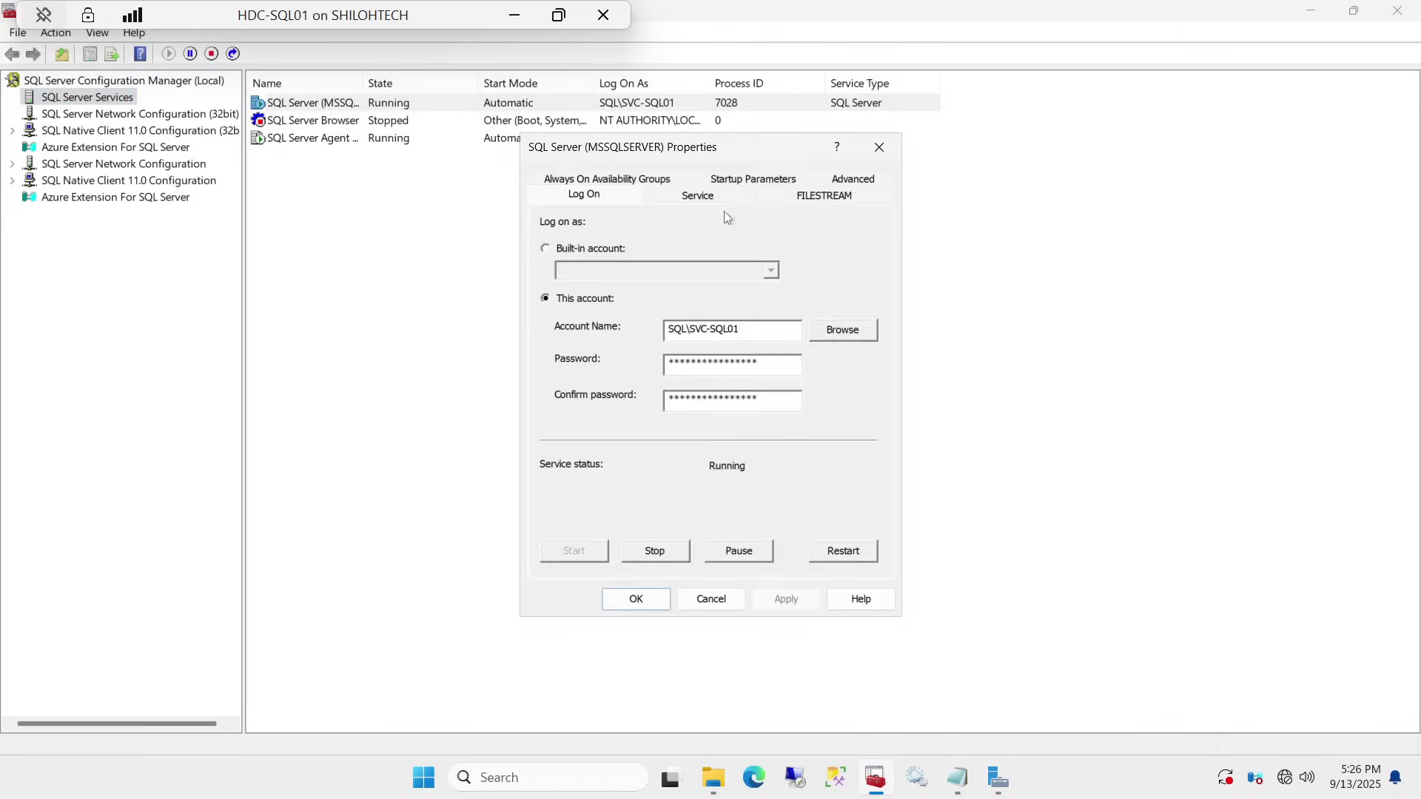
{"action": "left_click", "coordinate": [610, 179]}
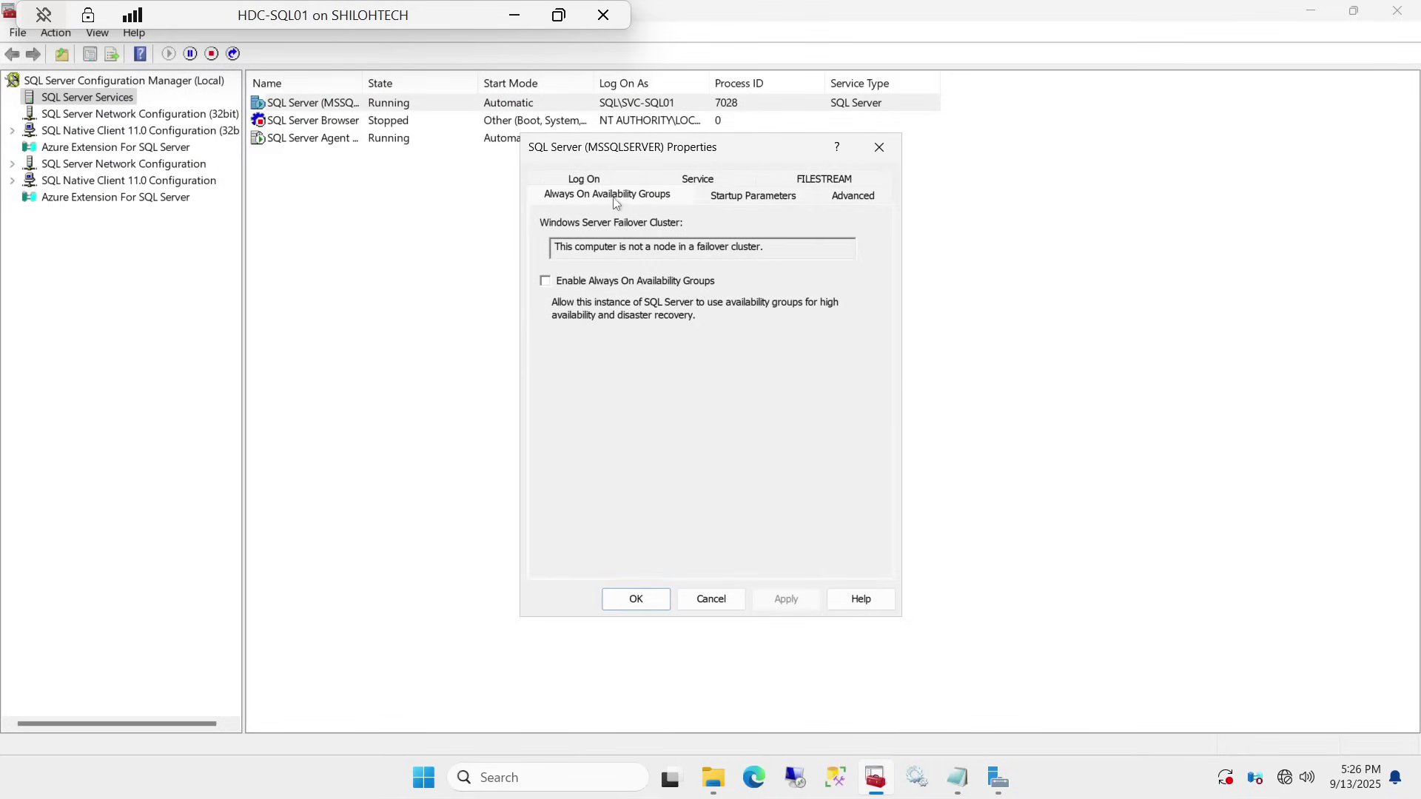
{"action": "left_click_drag", "start_coordinate": [765, 247], "coordinate": [553, 246]}
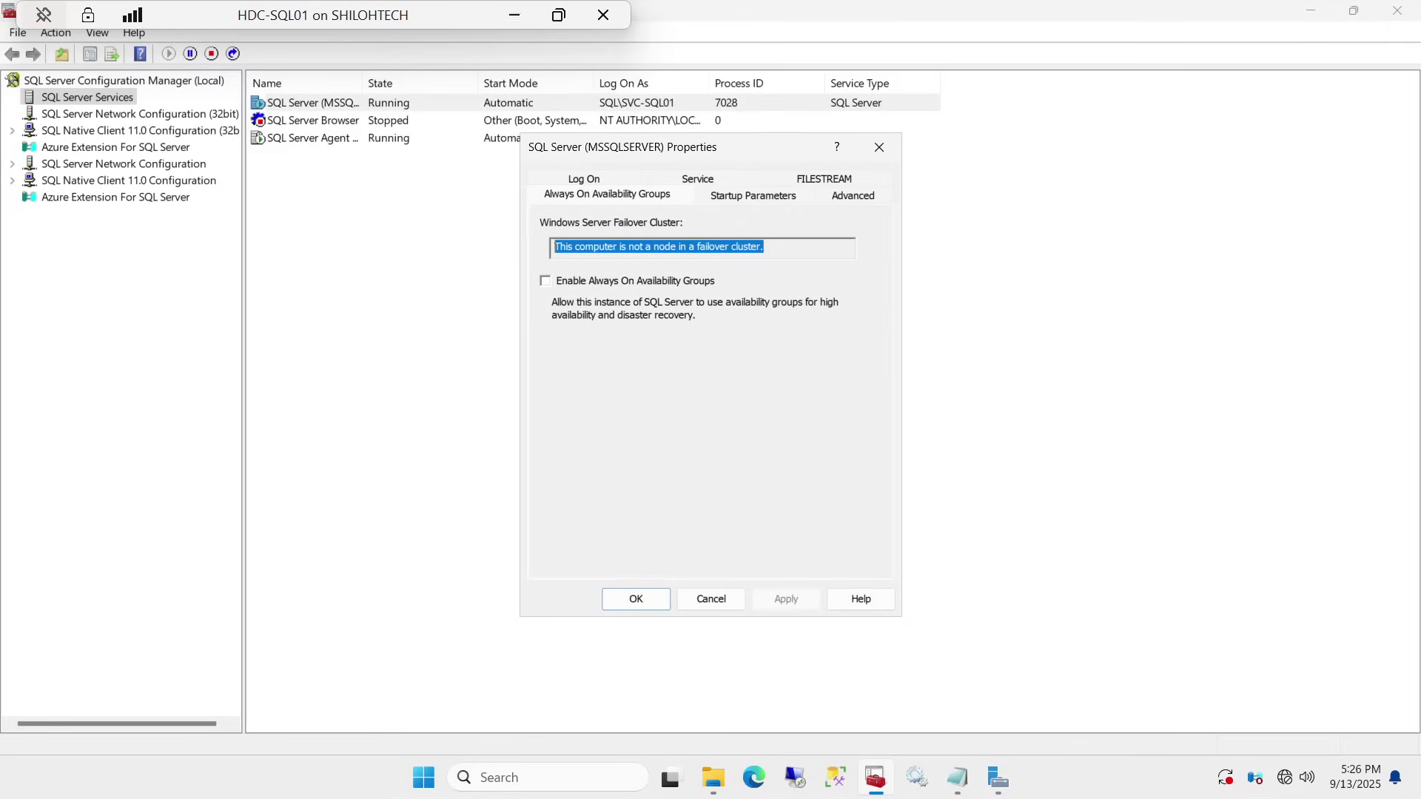
- Cancel the service properties without changes and close SQL Server Configuration Manager
{"action": "left_click", "coordinate": [1398, 11]}
{"action": "left_click", "coordinate": [848, 436]}
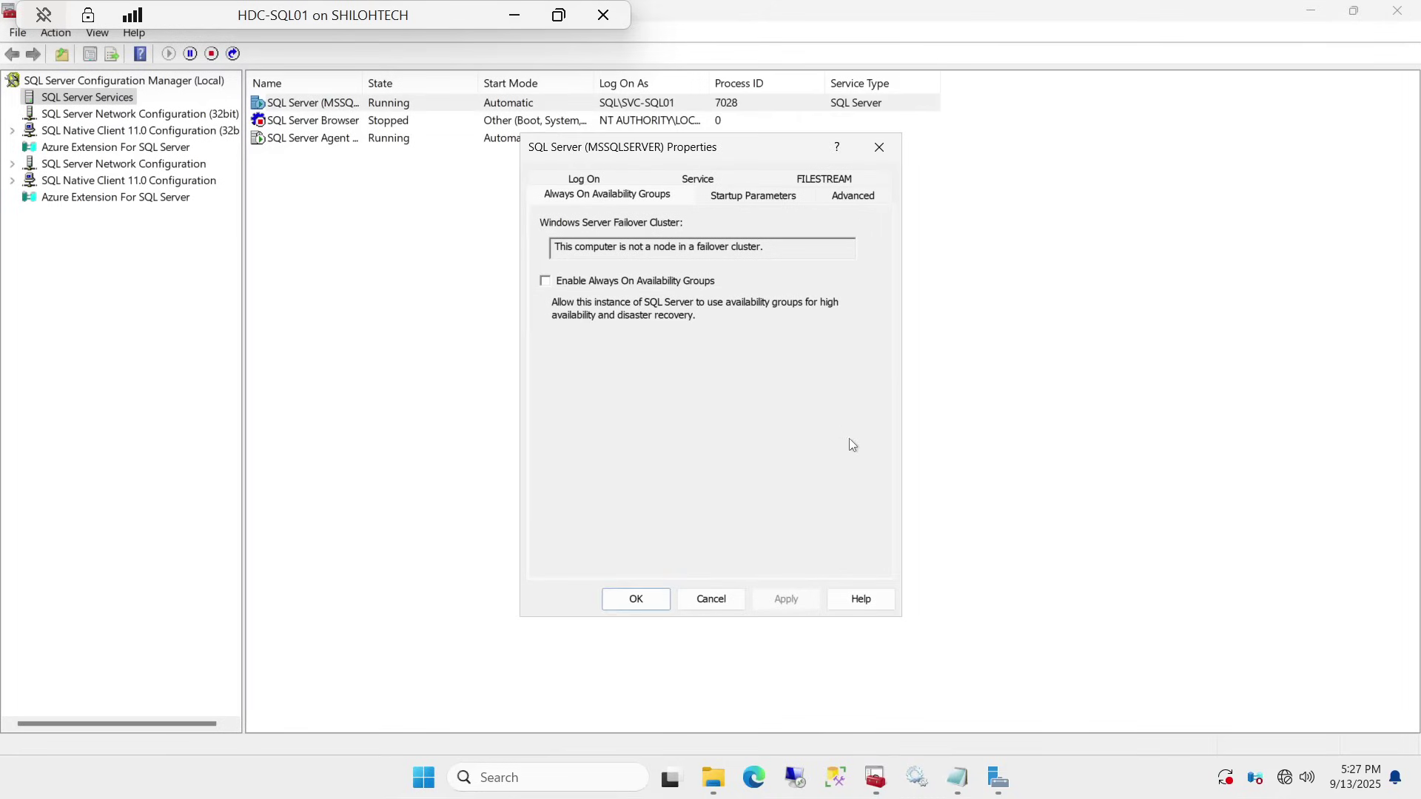
{"action": "left_click", "coordinate": [714, 597]}
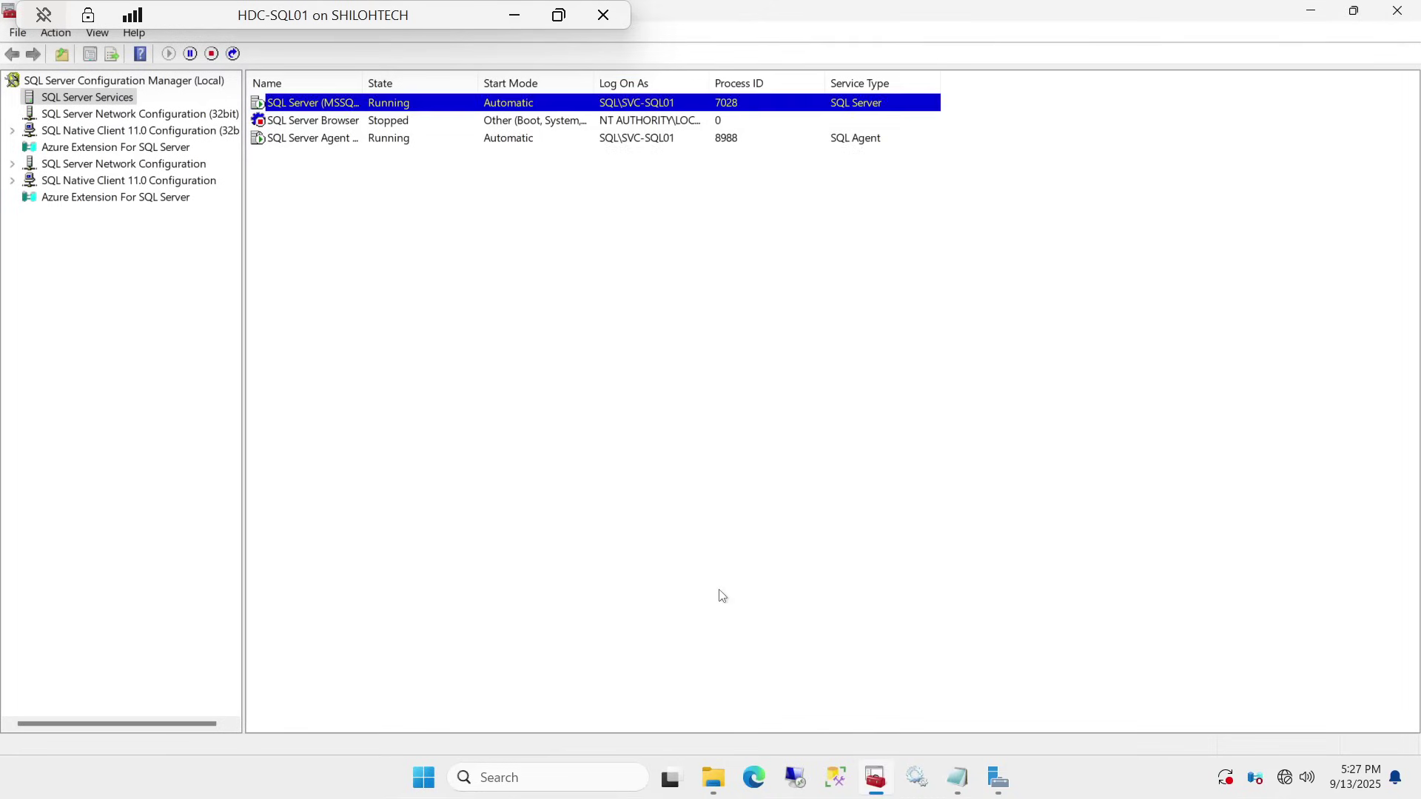
{"action": "left_click", "coordinate": [1396, 8]}
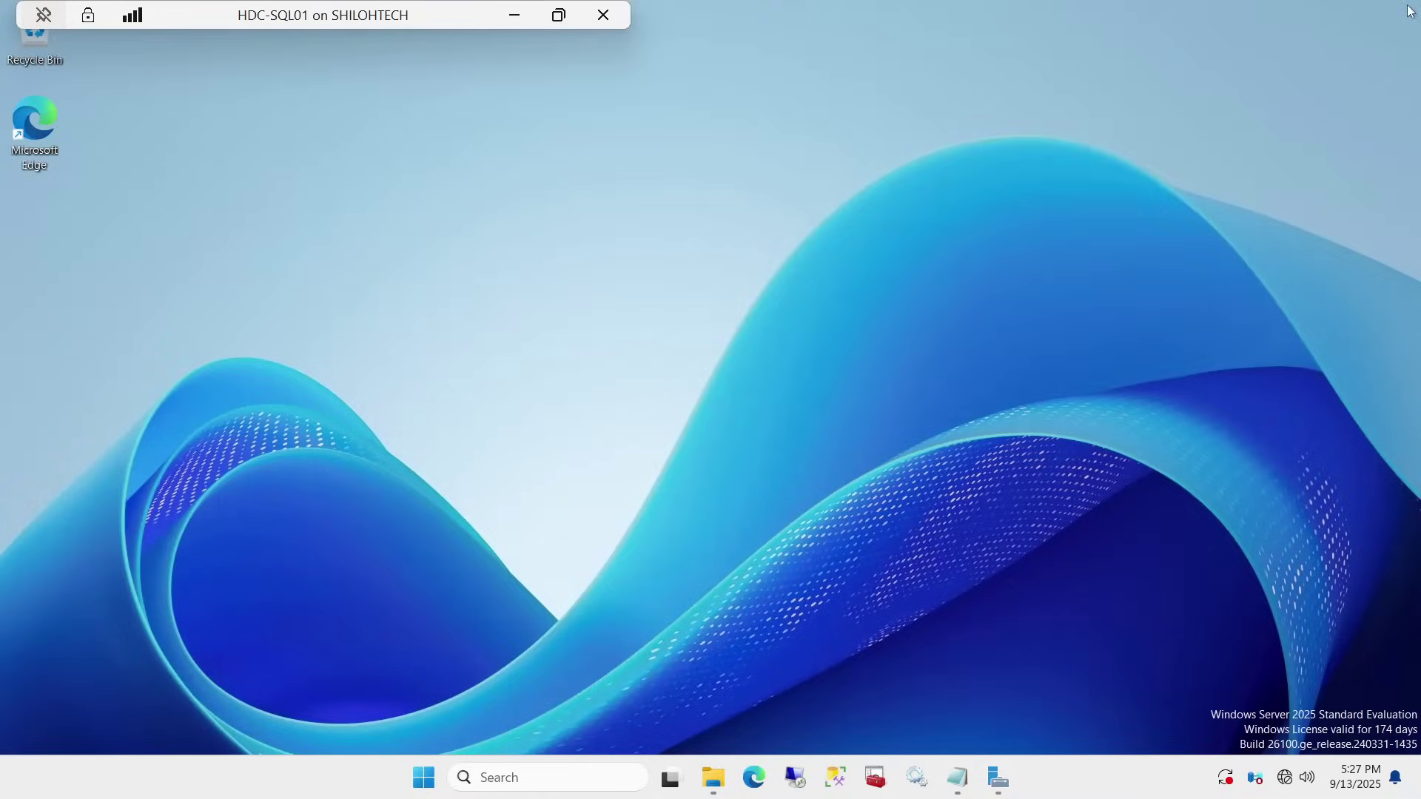
- Switch to the HDC-SQL02 session and launch SQL Server Configuration Manager as administrator
{"action": "left_click", "coordinate": [516, 16]}
{"action": "mouse_move", "coordinate": [1019, 783]}
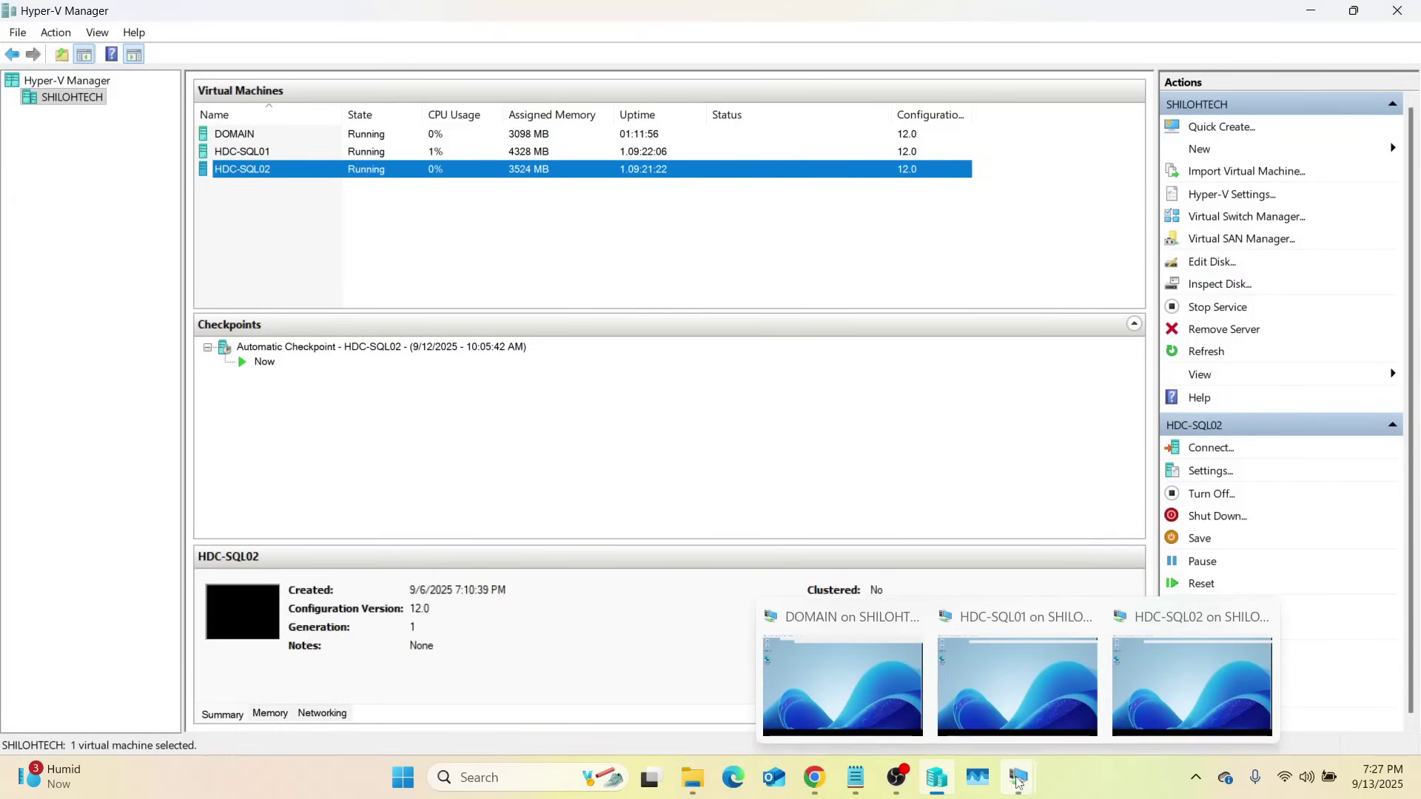
{"action": "left_click", "coordinate": [1160, 674]}
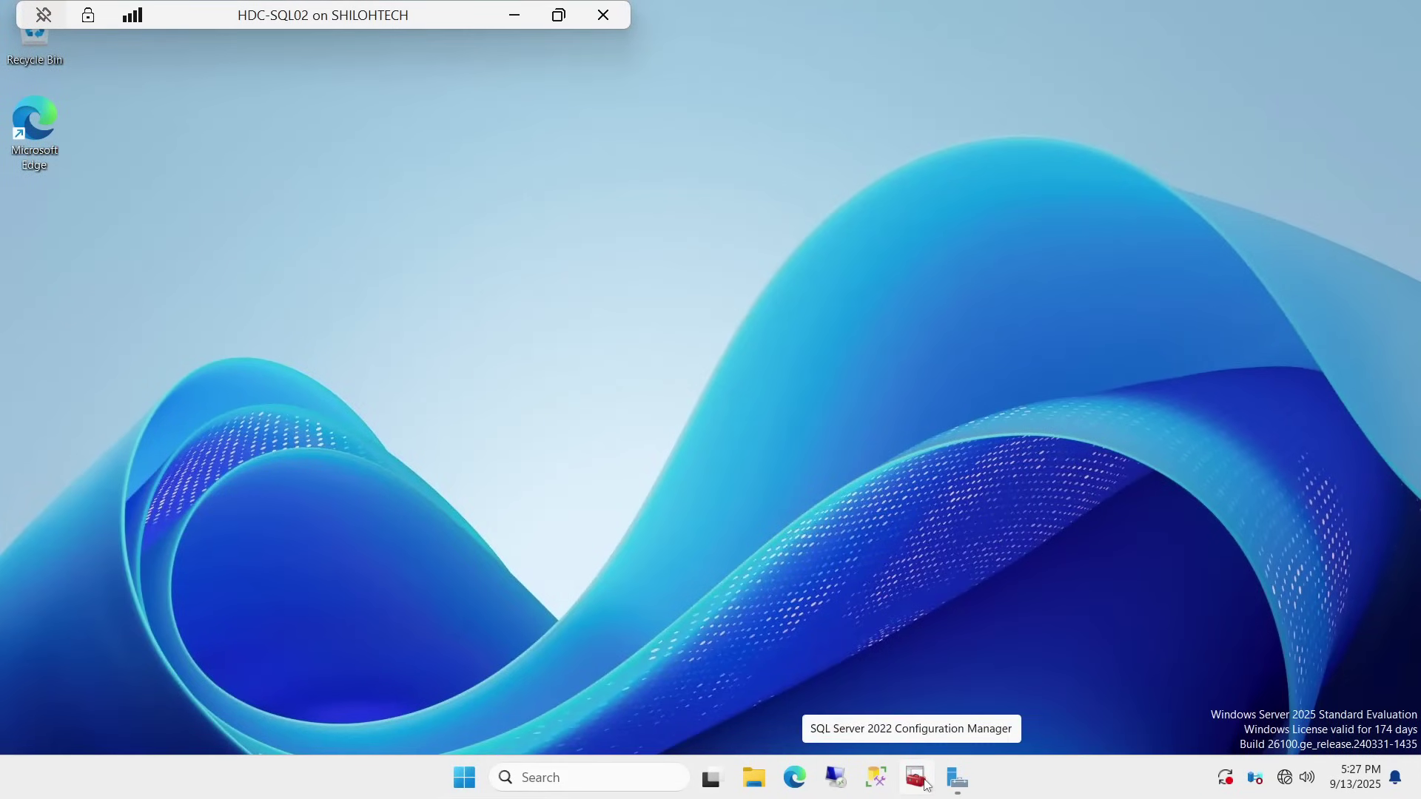
{"action": "left_click", "coordinate": [921, 783]}
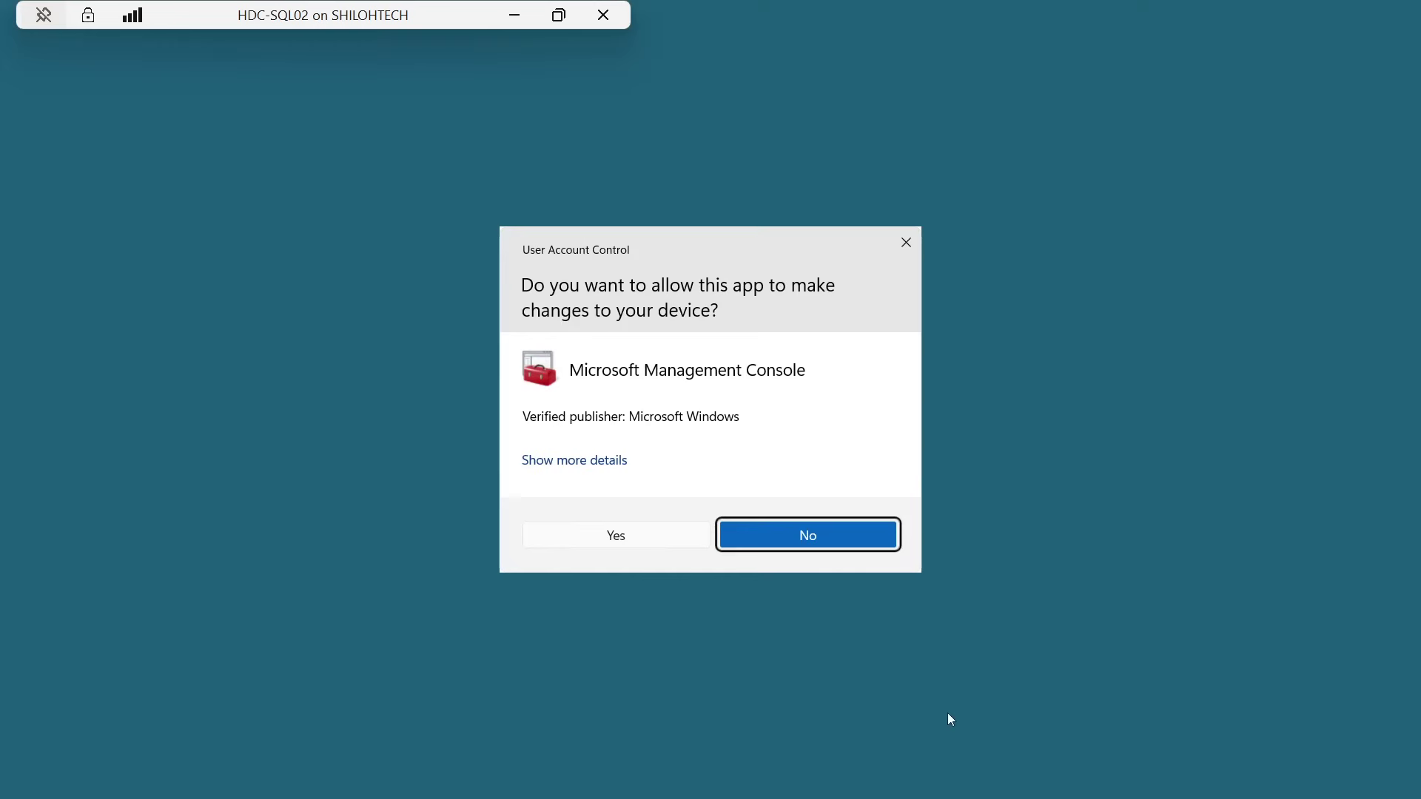
{"action": "left_click", "coordinate": [614, 539]}
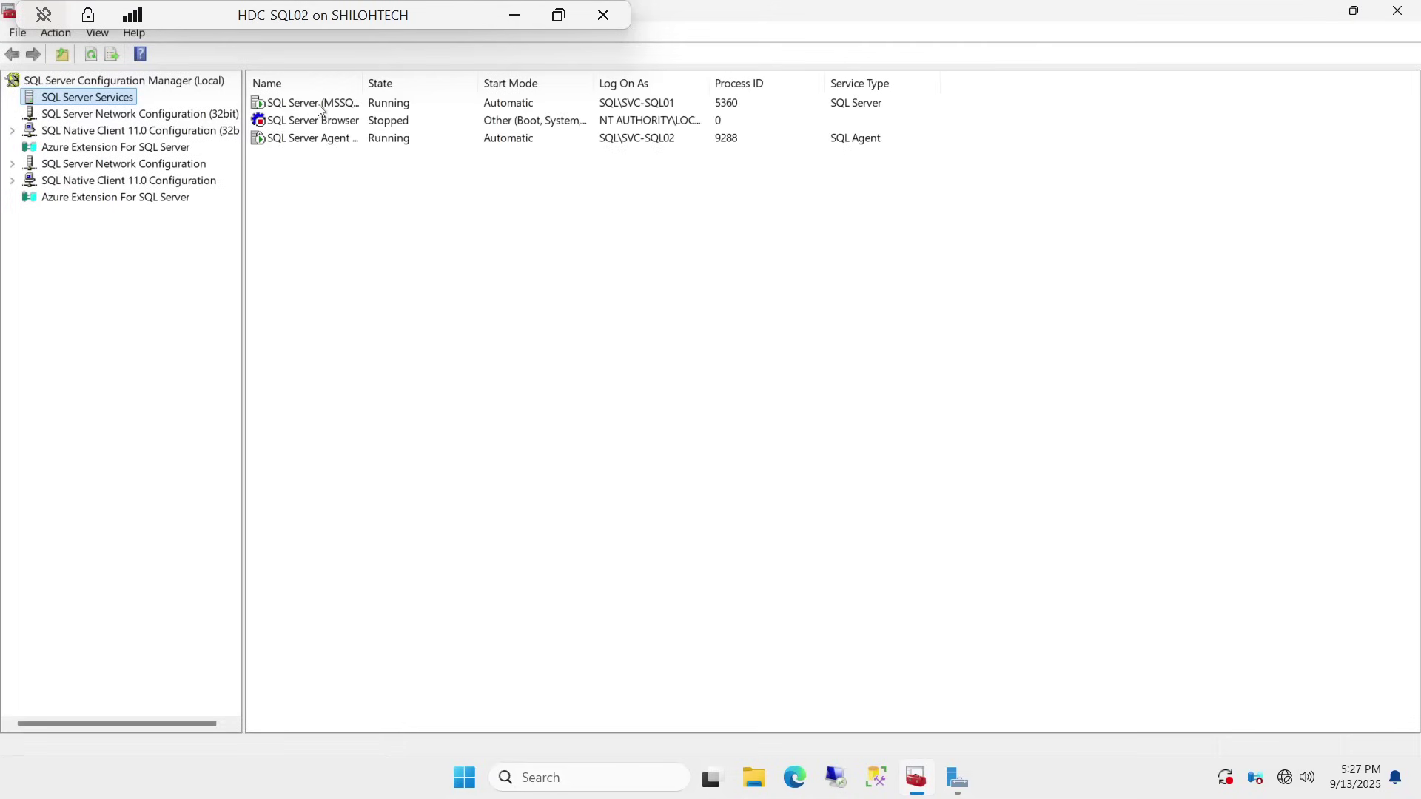
- Read the SQL Server service's Always On failover cluster status, cancel, and close the manager
{"action": "left_click", "coordinate": [326, 104]}
{"action": "right_click", "coordinate": [328, 103]}
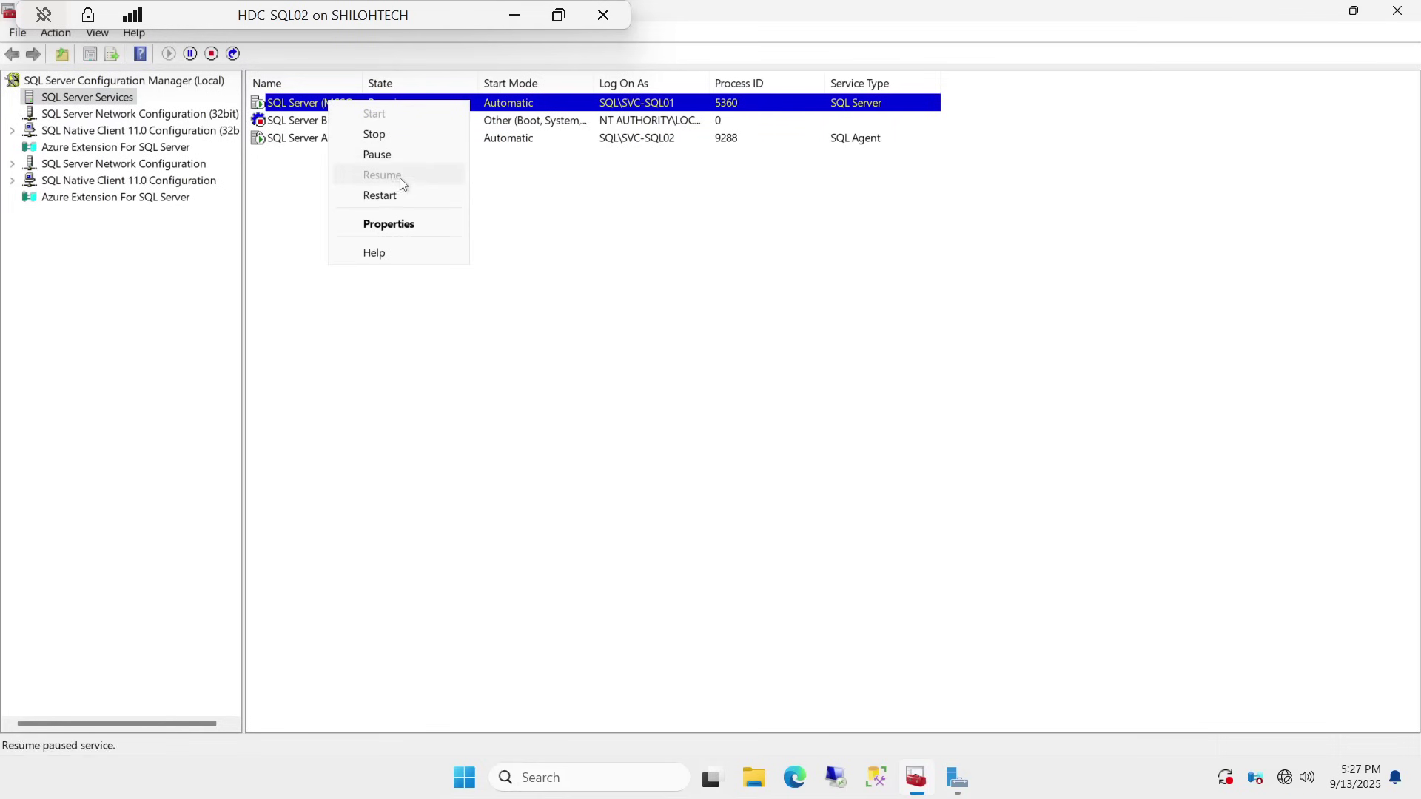
{"action": "left_click", "coordinate": [404, 229]}
{"action": "left_click", "coordinate": [613, 186]}
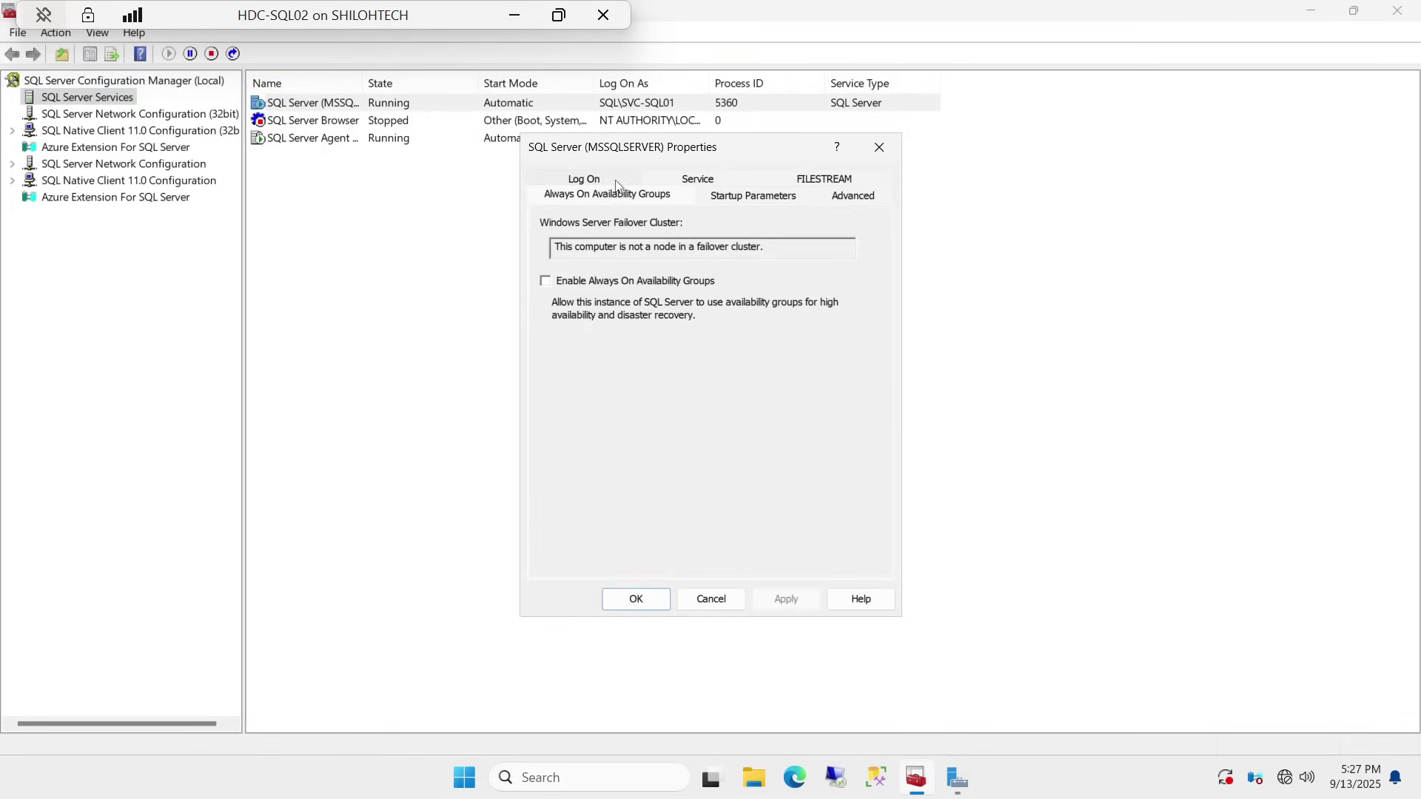
{"action": "left_click_drag", "start_coordinate": [770, 247], "coordinate": [543, 247]}
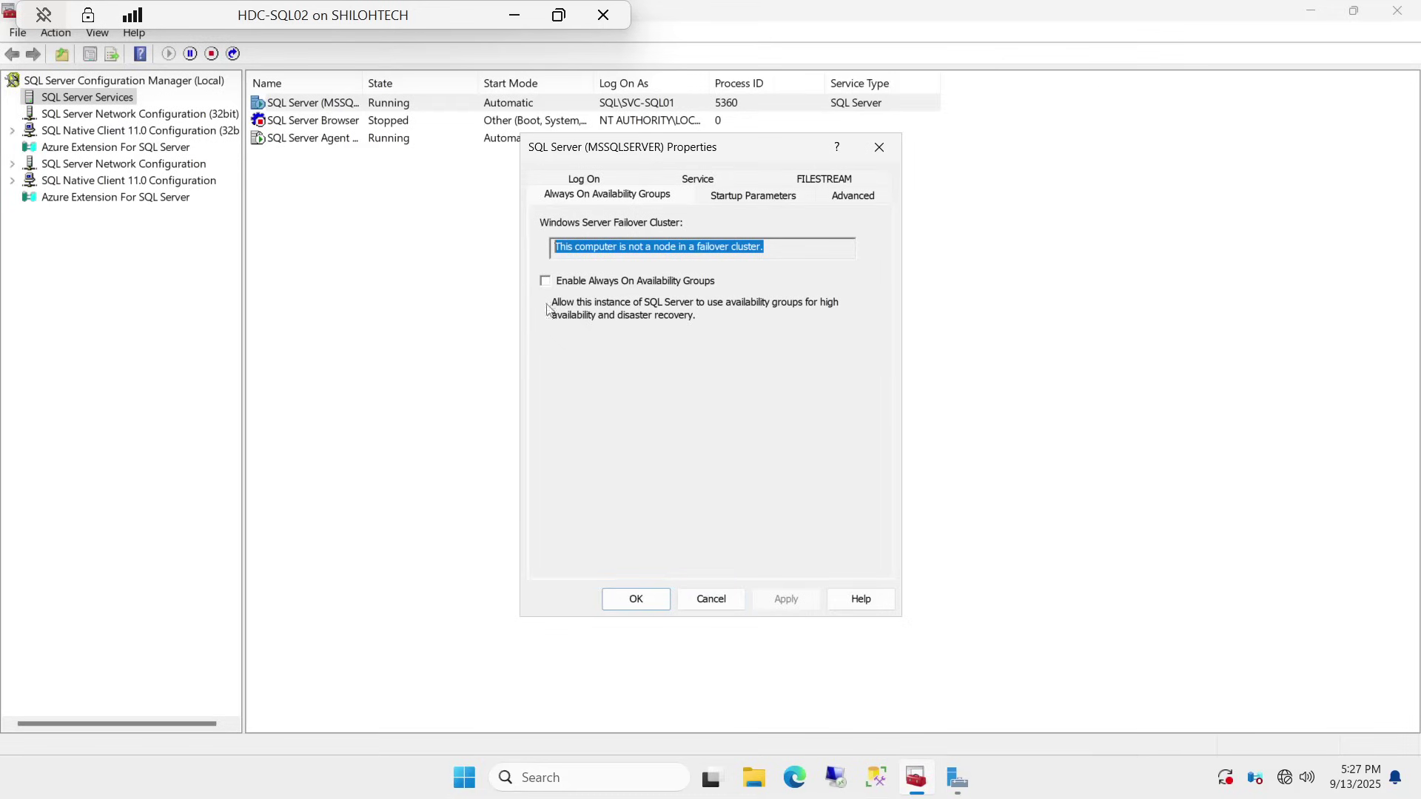
{"action": "left_click", "coordinate": [722, 598]}
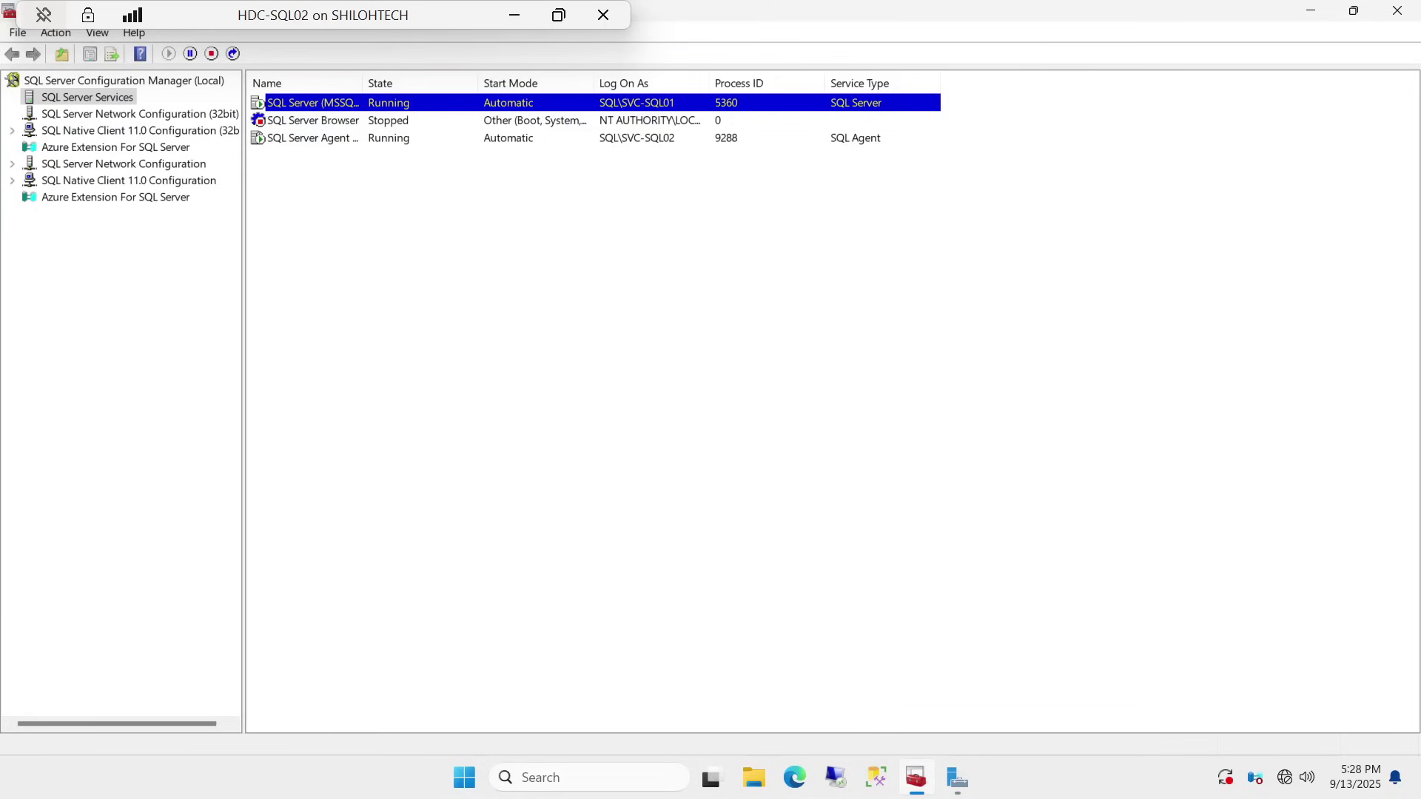
{"action": "left_click", "coordinate": [1398, 10]}
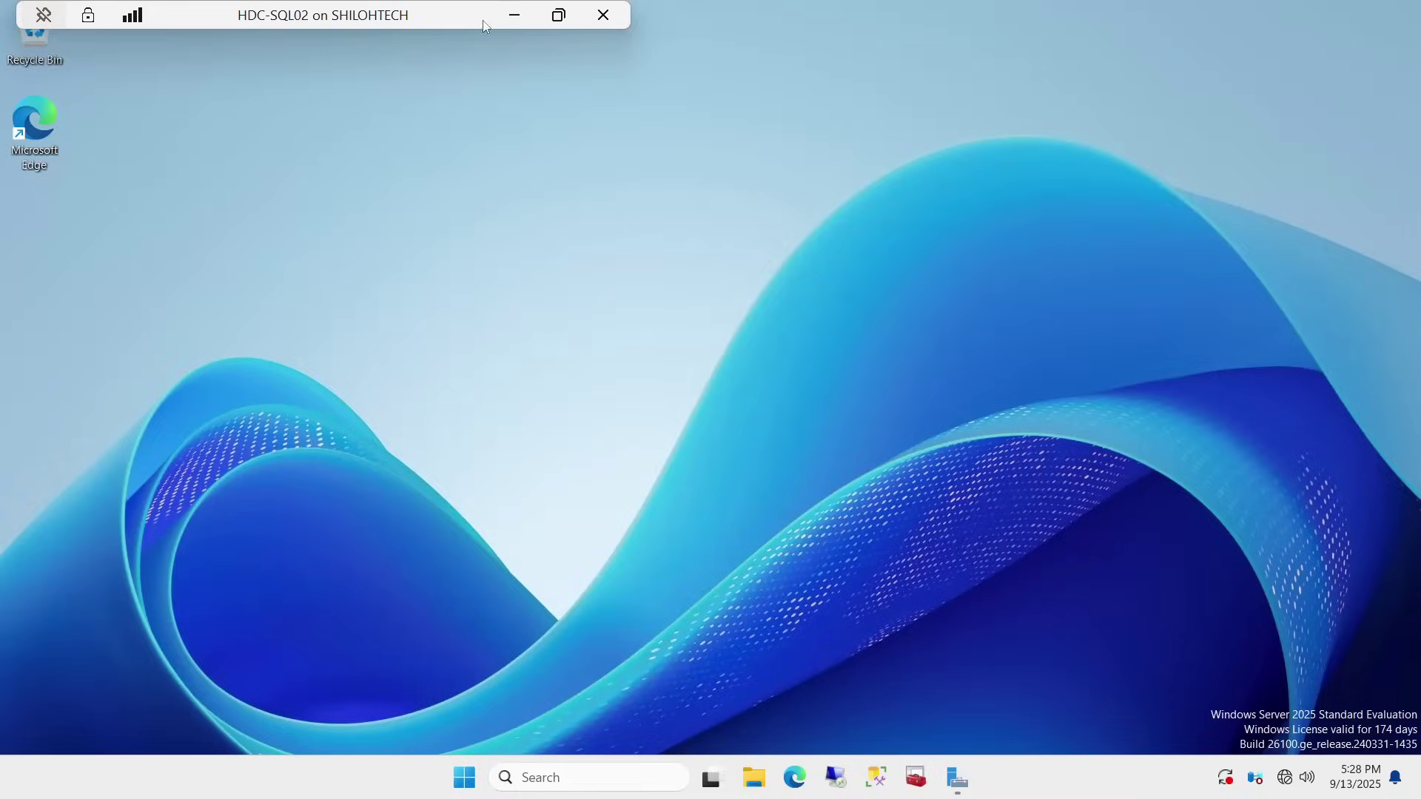
- Switch to the DOMAIN VM session and launch Failover Cluster Manager from Server Manager's Tools menu
{"action": "left_click", "coordinate": [514, 15]}
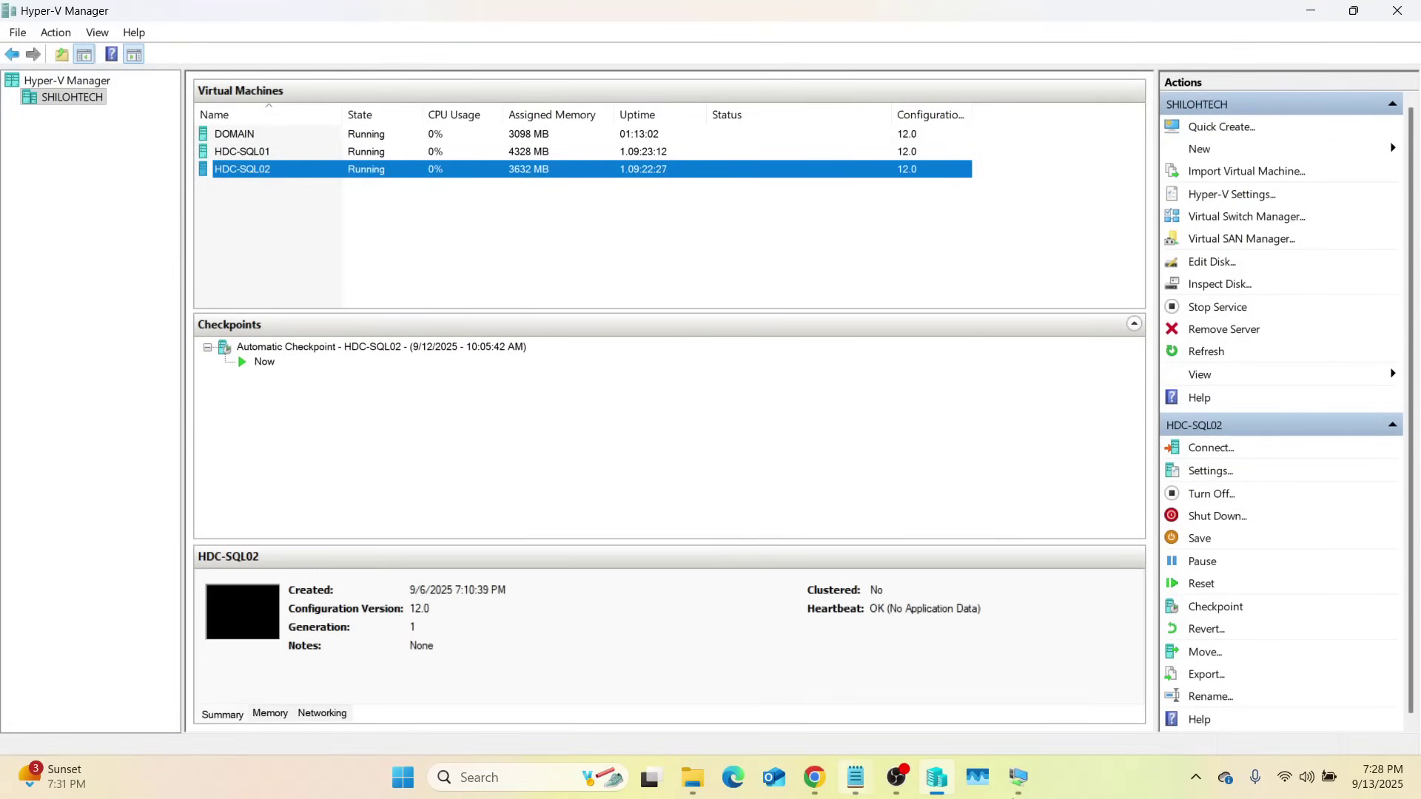
{"action": "mouse_move", "coordinate": [1020, 787]}
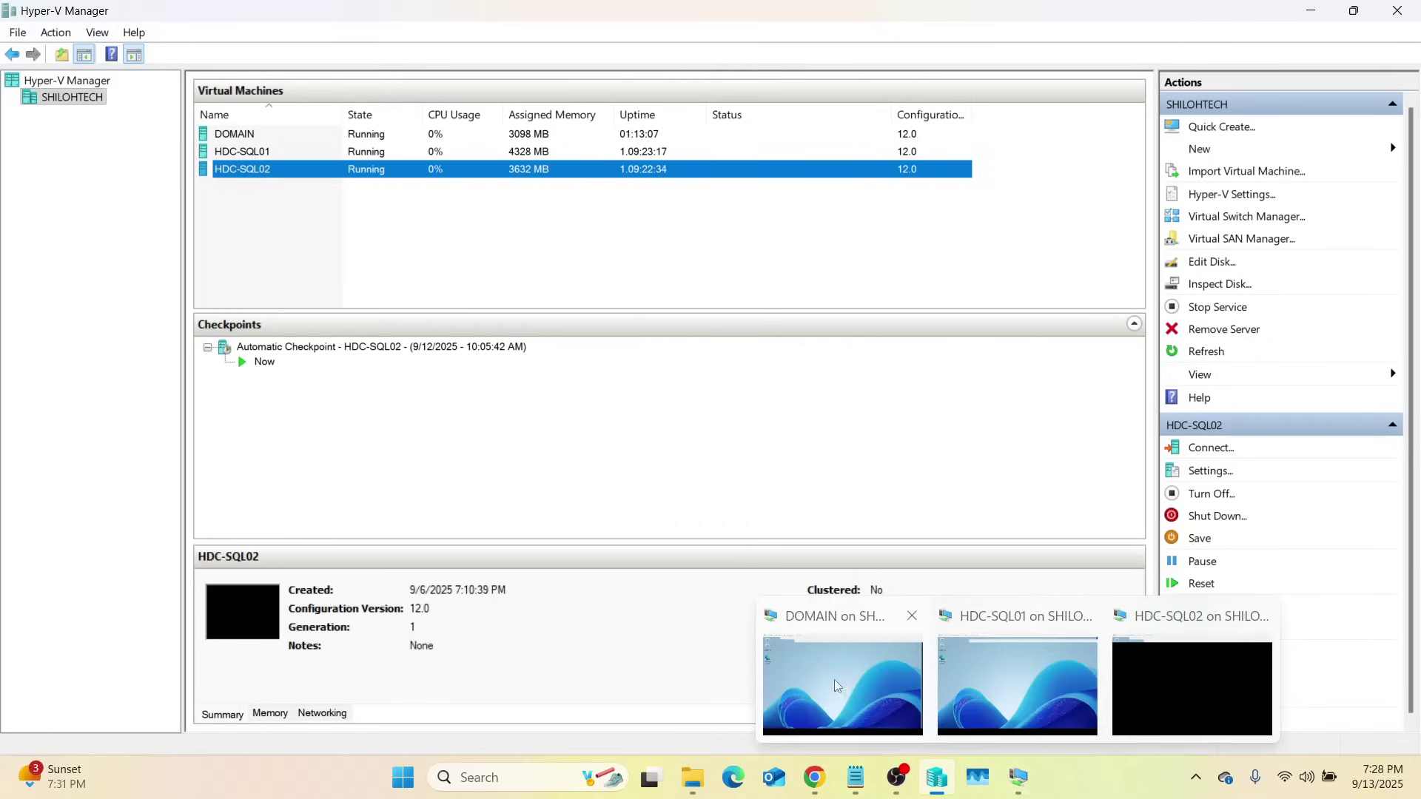
{"action": "left_click", "coordinate": [838, 681]}
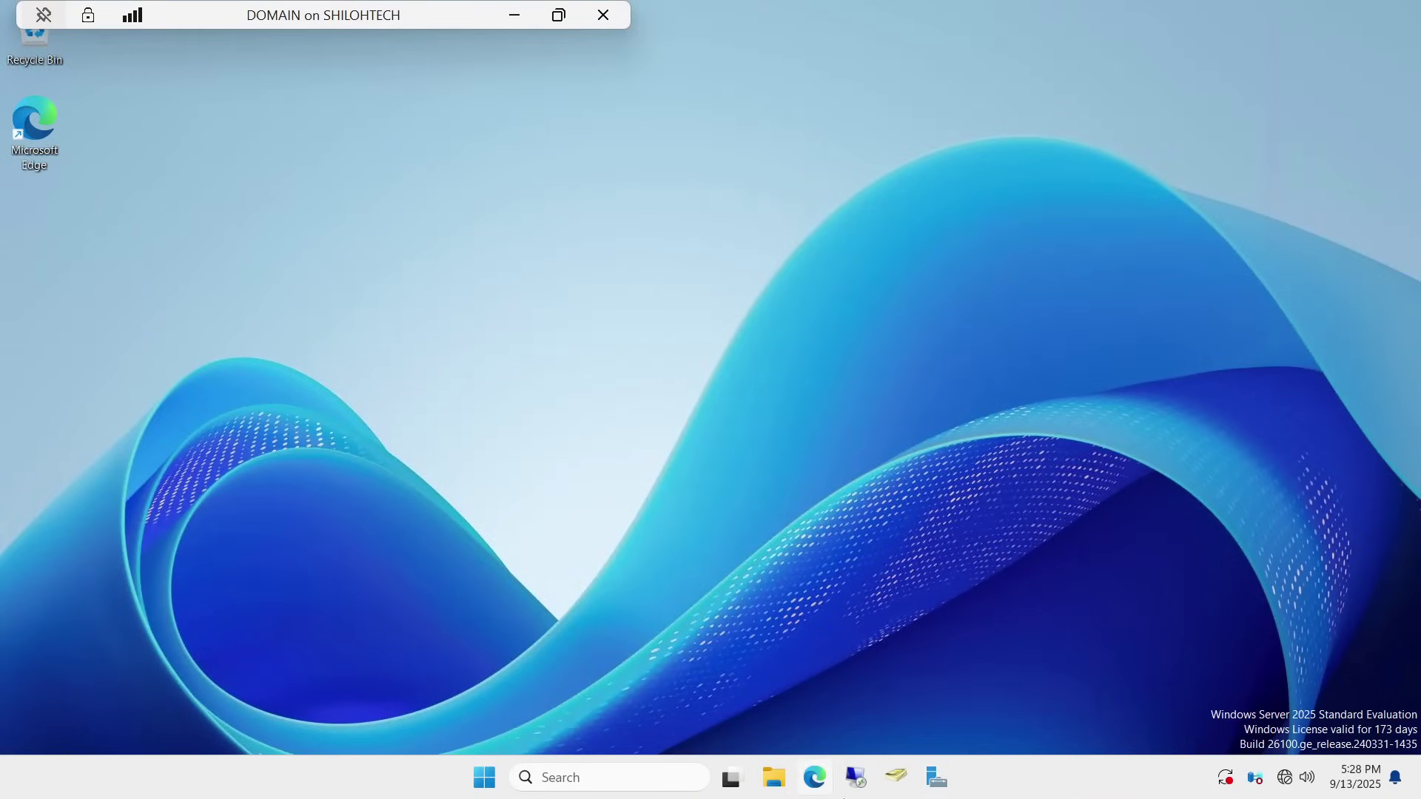
{"action": "left_click", "coordinate": [931, 787]}
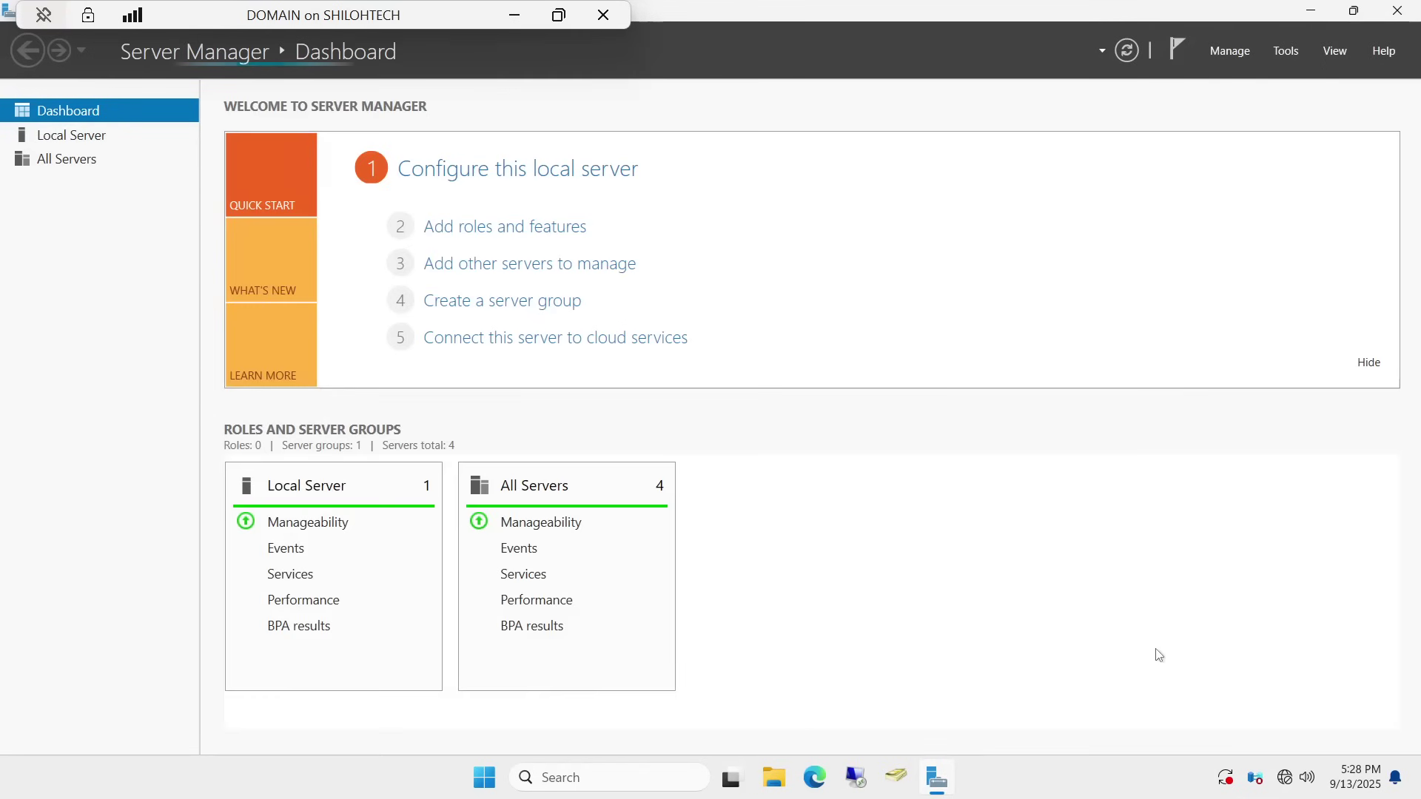
{"action": "left_click", "coordinate": [1286, 51]}
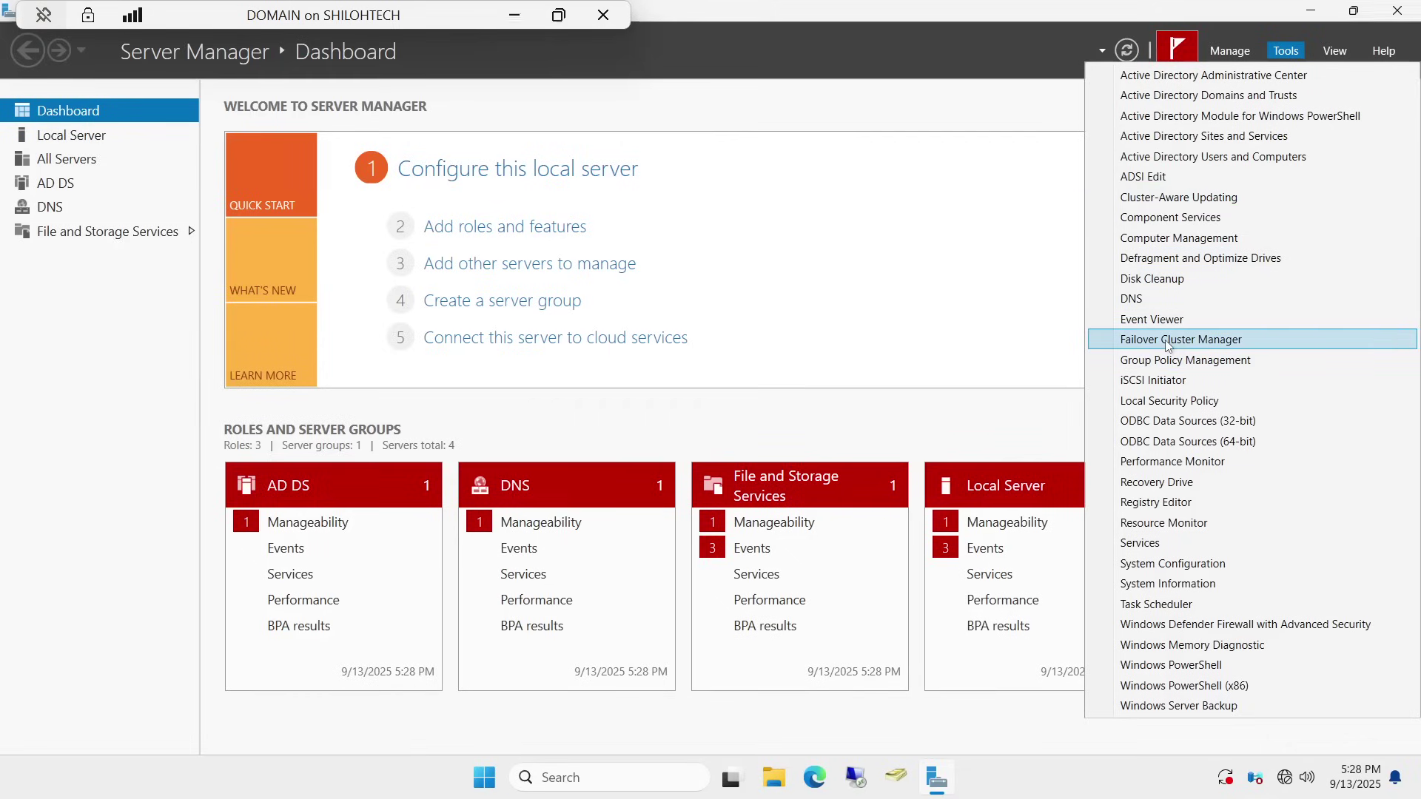
{"action": "left_click", "coordinate": [1167, 341]}
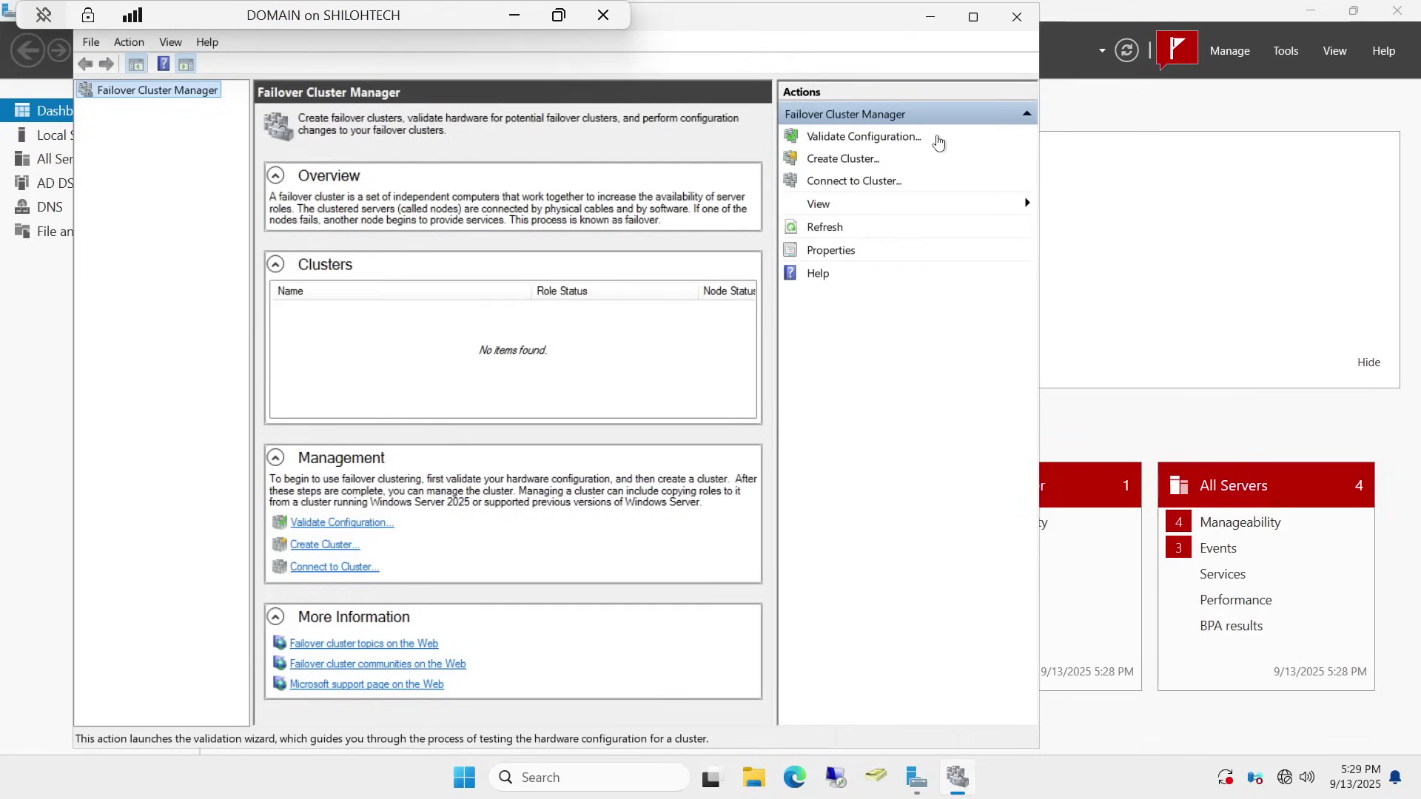
- Start Validate Configuration and add DOMAIN, HDC-SQL01 and HDC-SQL02 as the servers to test
{"action": "left_click", "coordinate": [873, 137]}
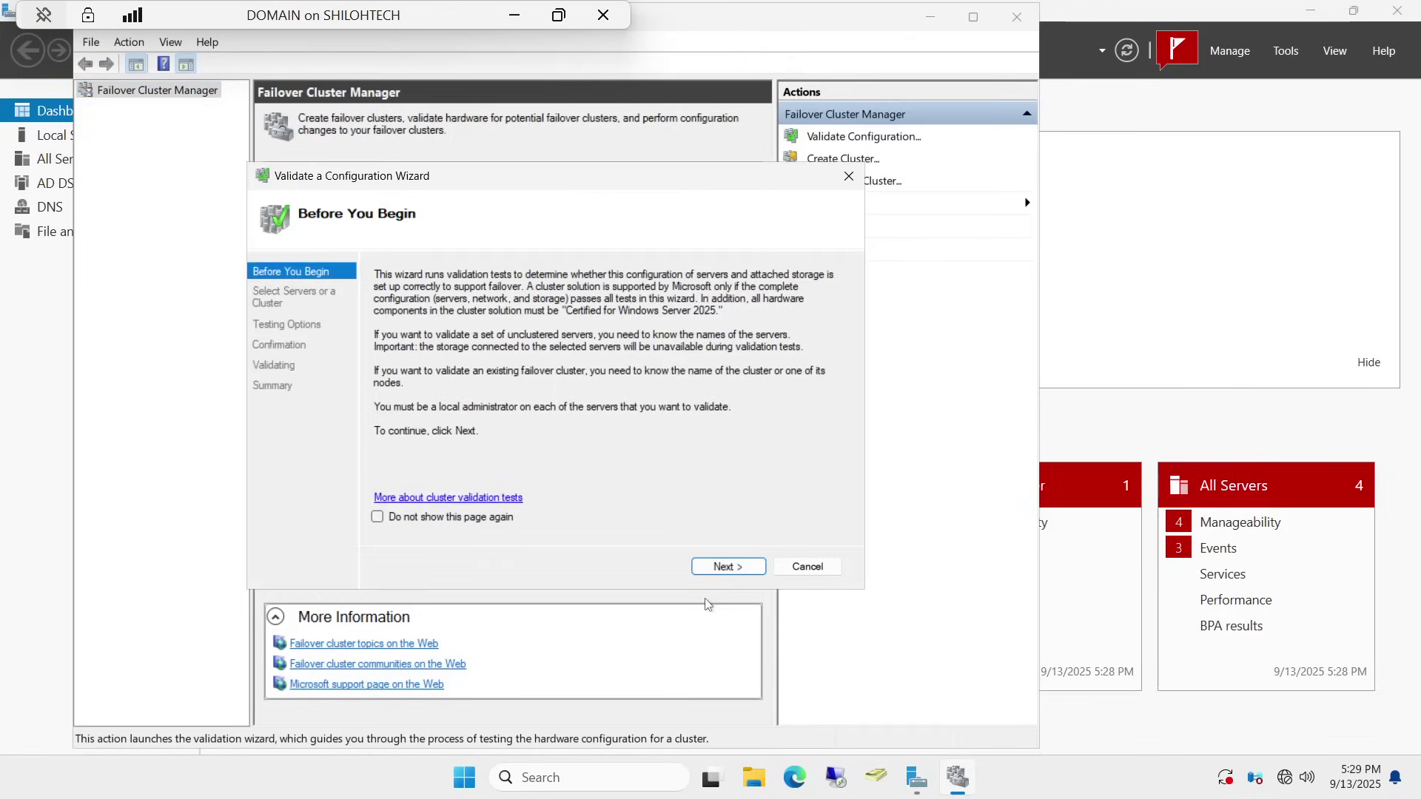
{"action": "left_click", "coordinate": [729, 567]}
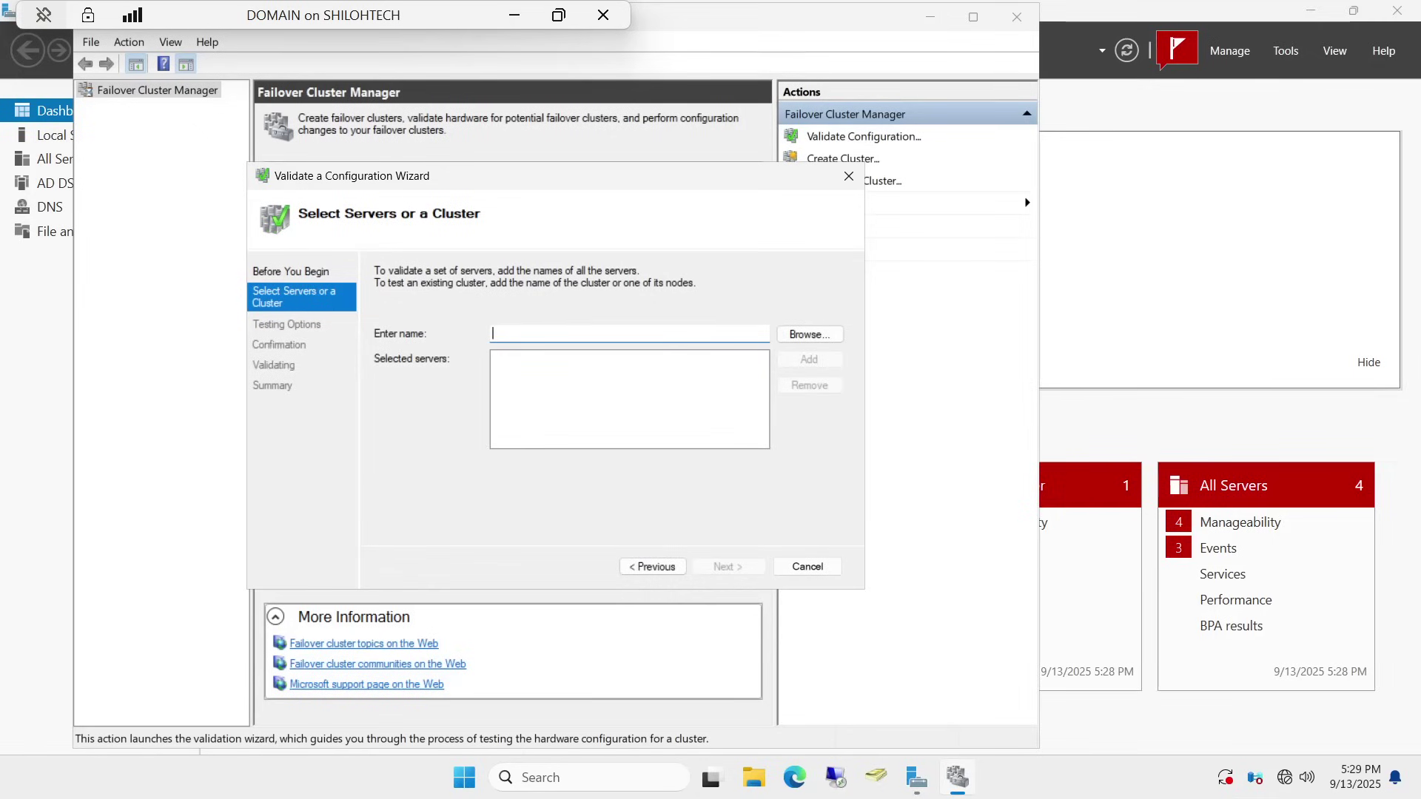
{"action": "type", "text": "domai n"}
{"action": "key", "text": "BackSpace"}
{"action": "key", "text": "BackSpace"}
{"action": "left_click", "coordinate": [809, 359]}
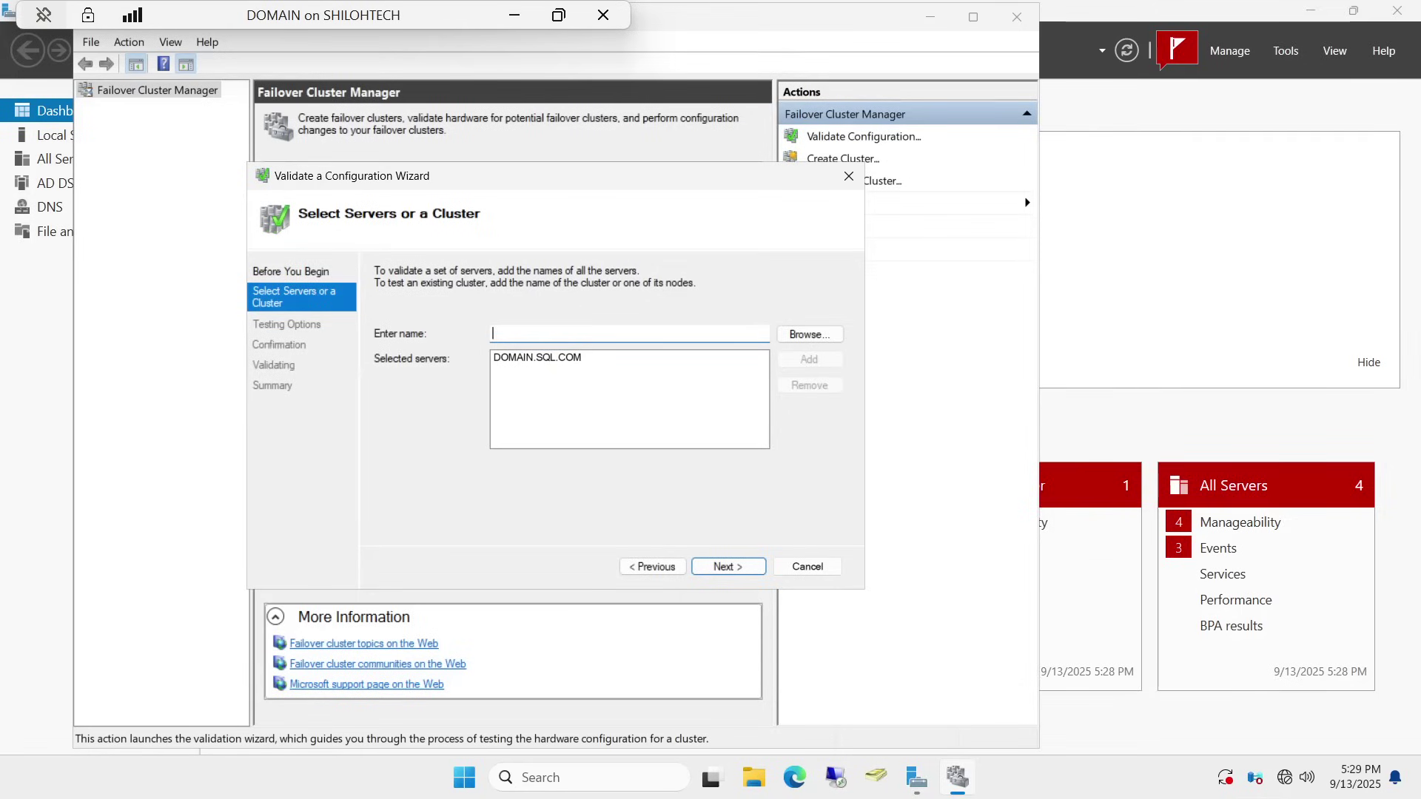
{"action": "type", "text": "hdc-sql02"}
{"action": "left_click", "coordinate": [809, 359]}
{"action": "type", "text": "hd"}
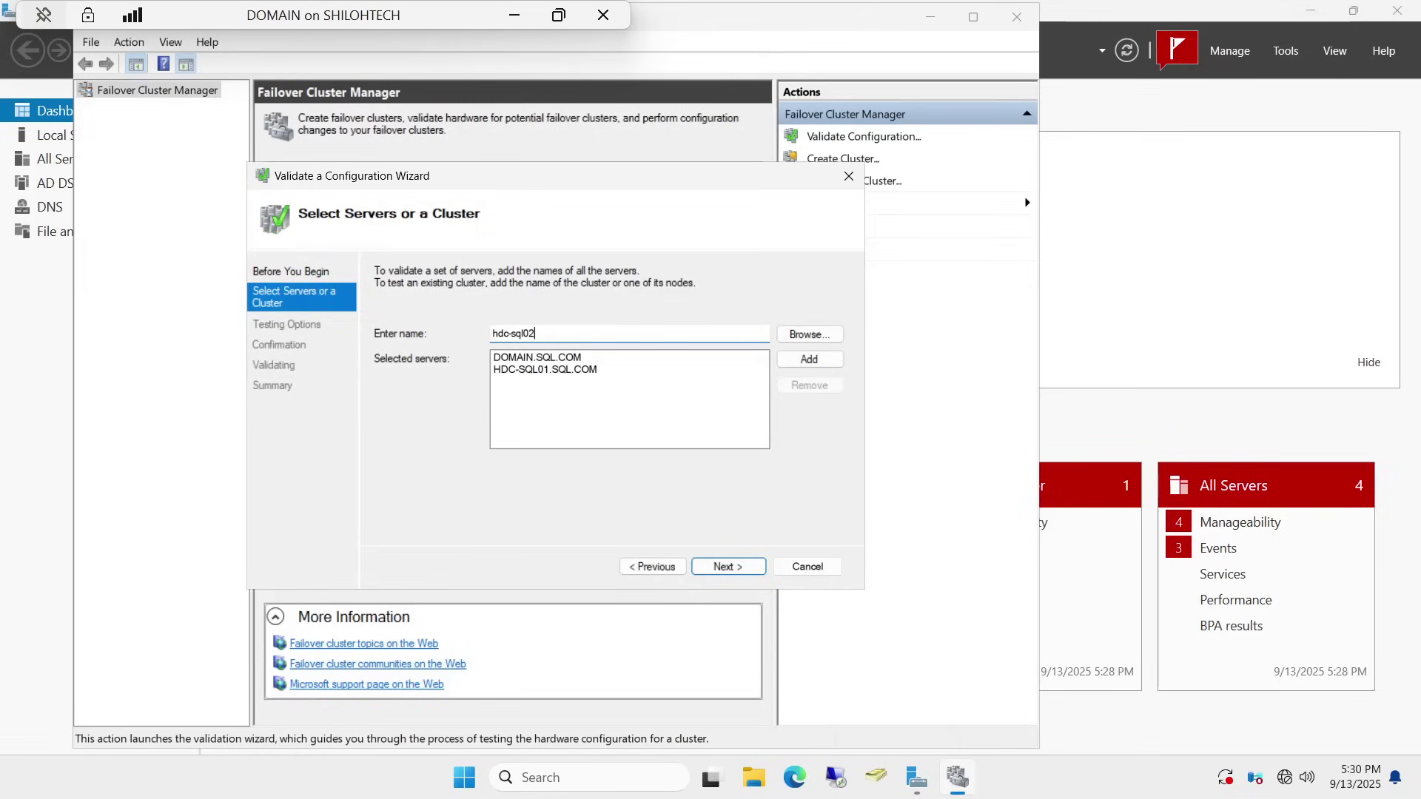
{"action": "left_click", "coordinate": [814, 363]}
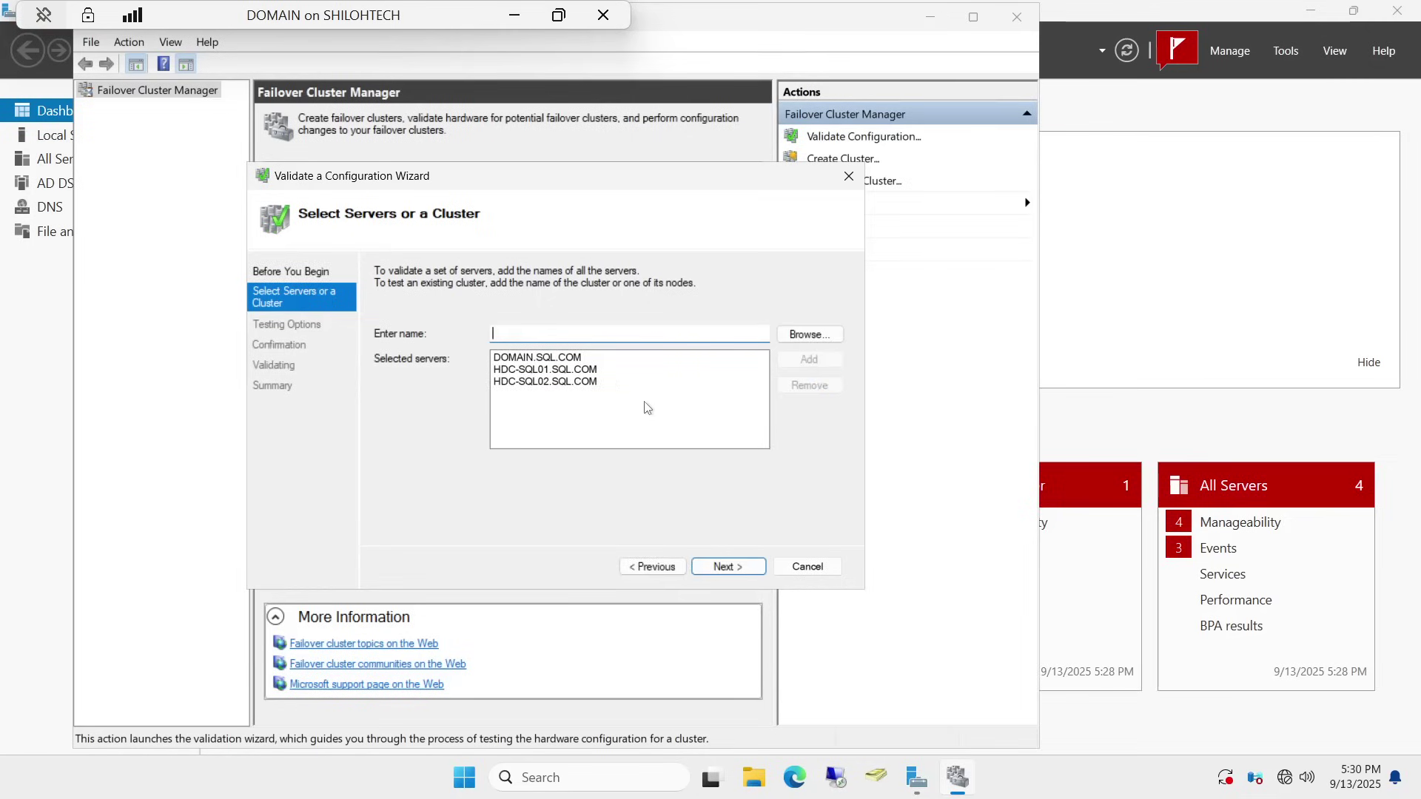
{"action": "left_click", "coordinate": [594, 383]}
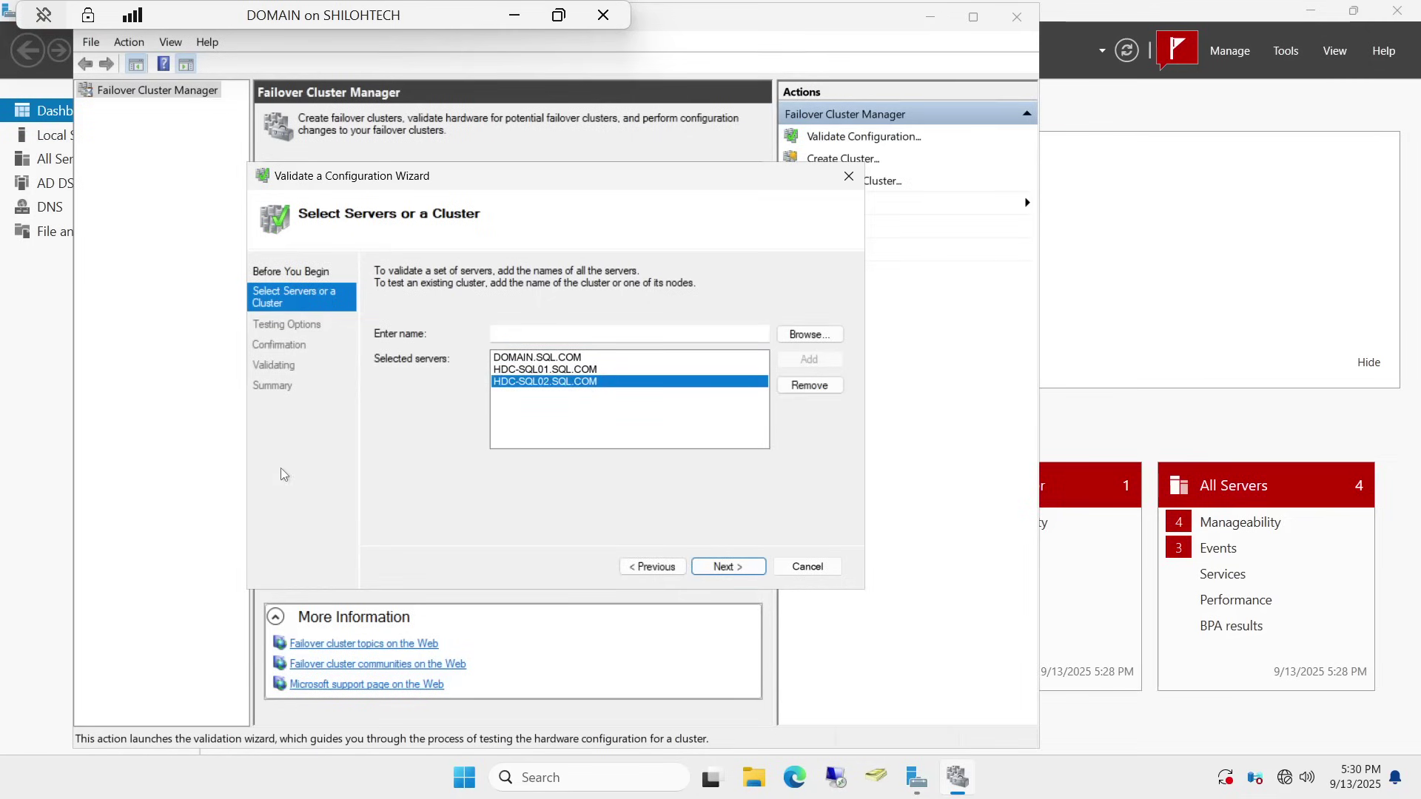
{"action": "left_click", "coordinate": [733, 567]}
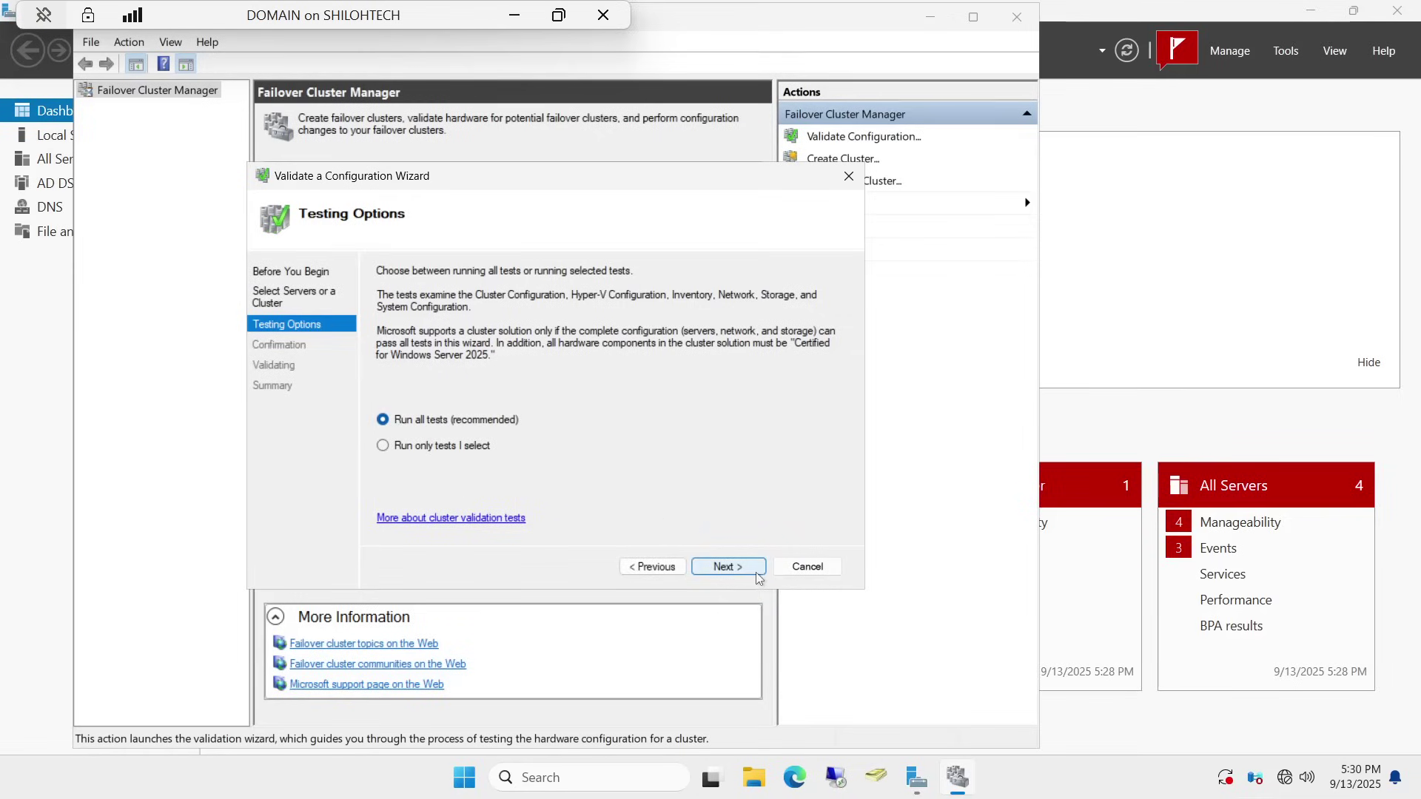
- Keep Run all tests (recommended) and start validating the three servers
{"action": "left_click", "coordinate": [723, 567]}
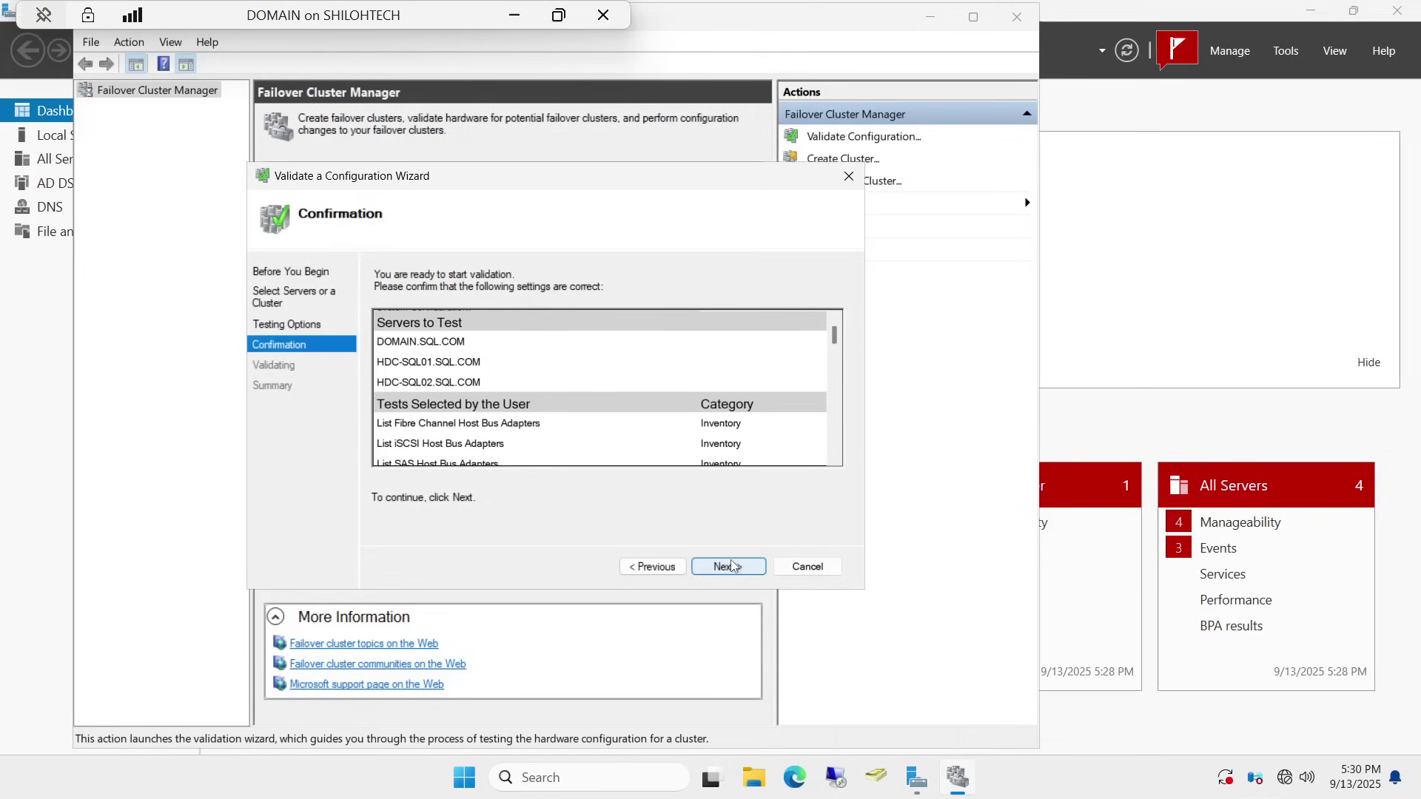
{"action": "left_click", "coordinate": [738, 569]}
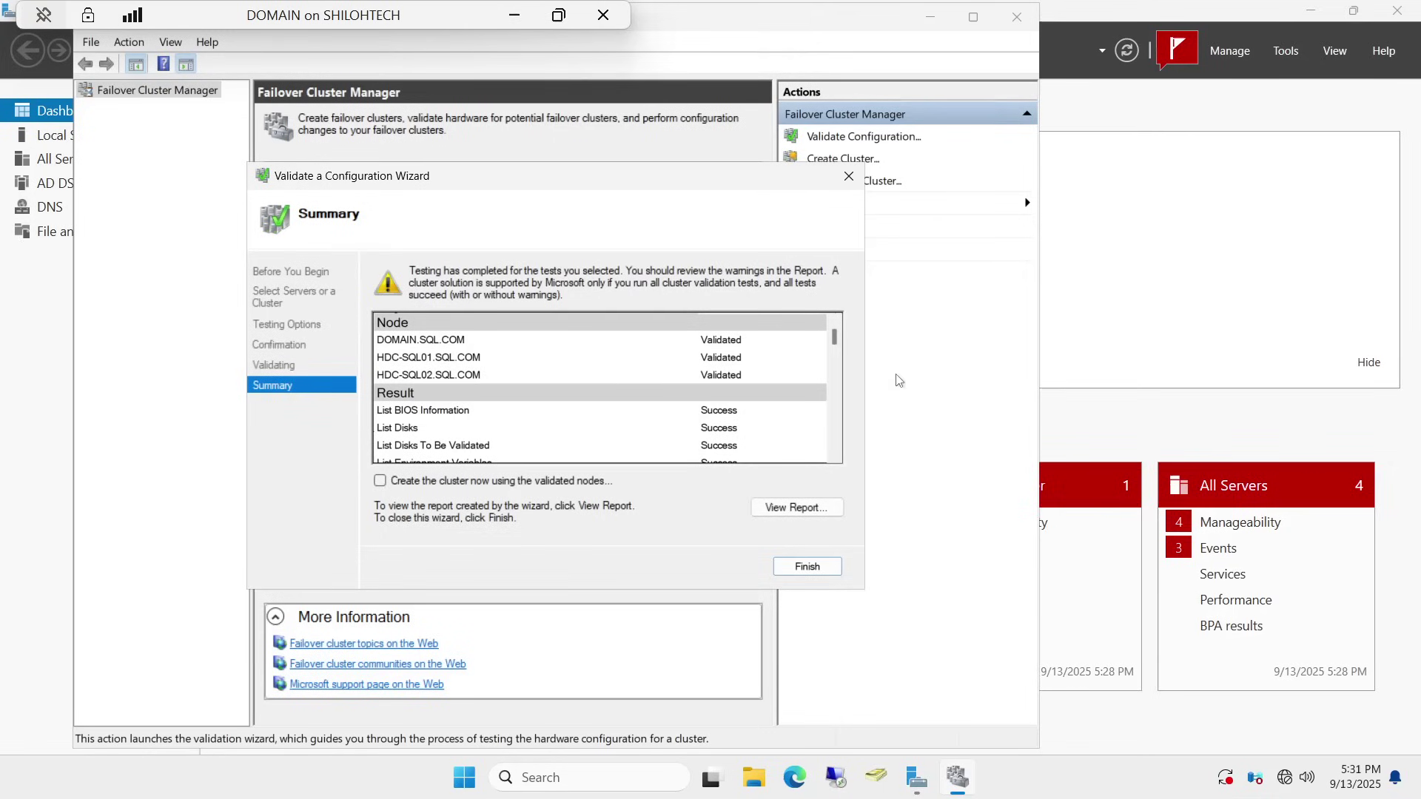
- Review the summary warnings and finish with Create the cluster now using the validated nodes
{"action": "left_click_drag", "start_coordinate": [826, 350], "coordinate": [845, 468]}
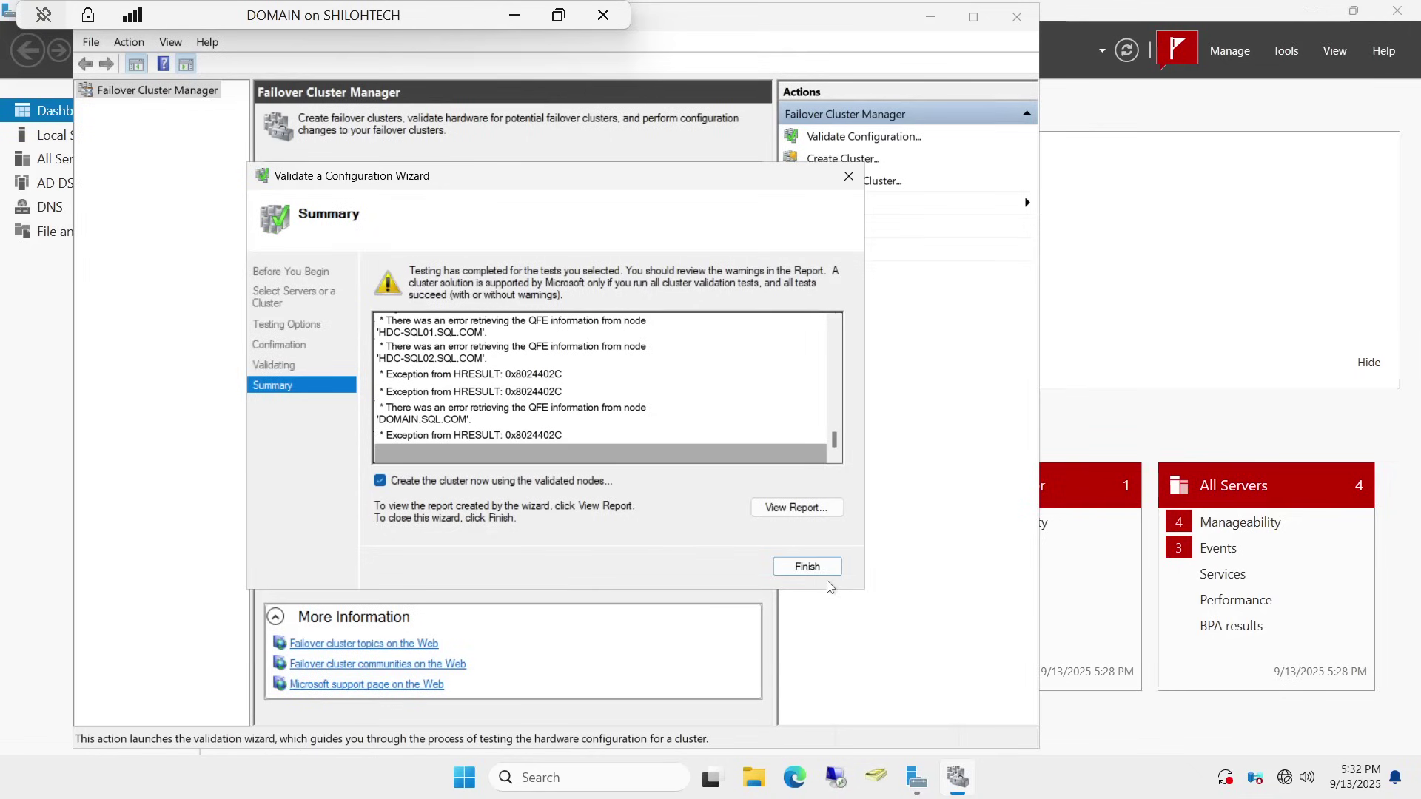
{"action": "left_click", "coordinate": [808, 567]}
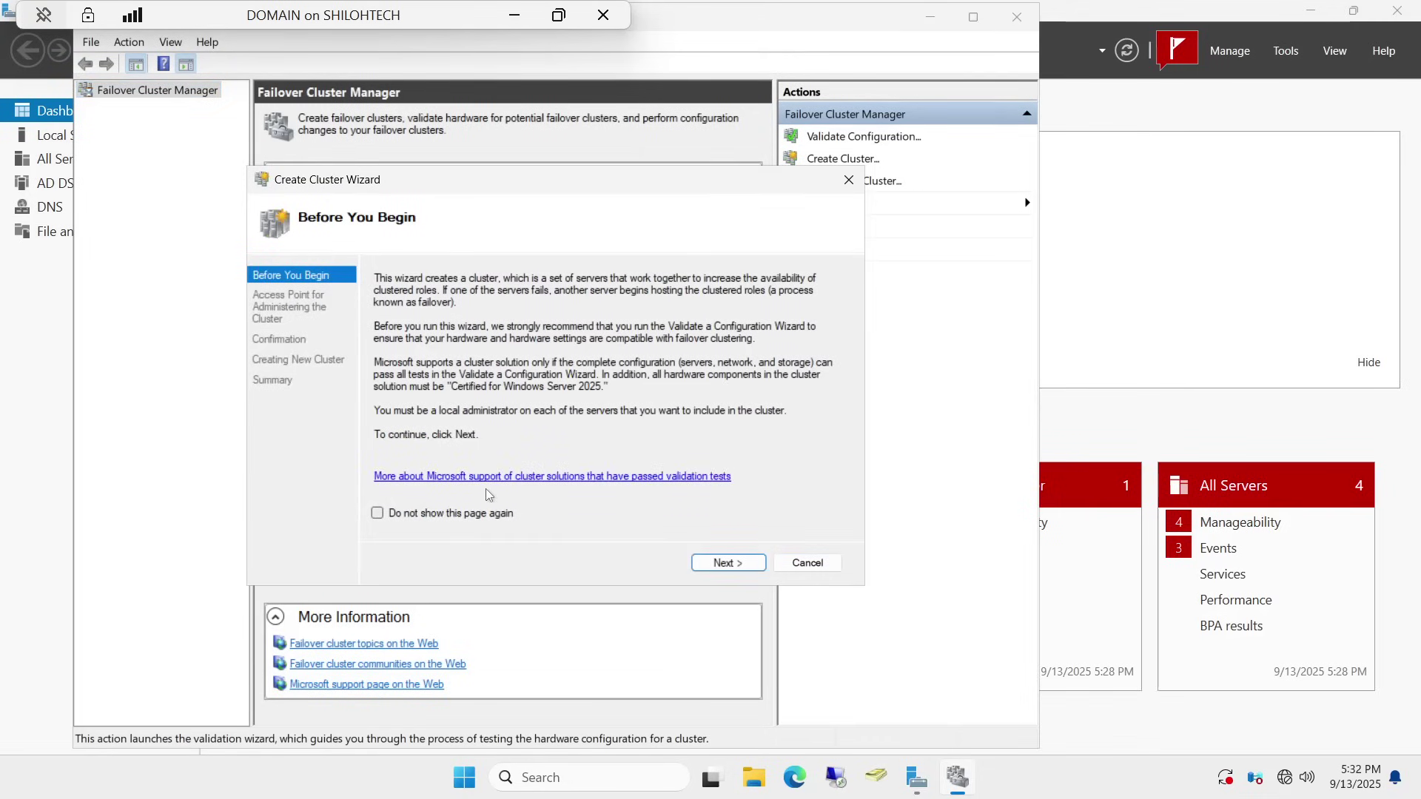
- Advance the Create Cluster Wizard to the Access Point page and minimize the DOMAIN session
{"action": "left_click", "coordinate": [734, 561]}
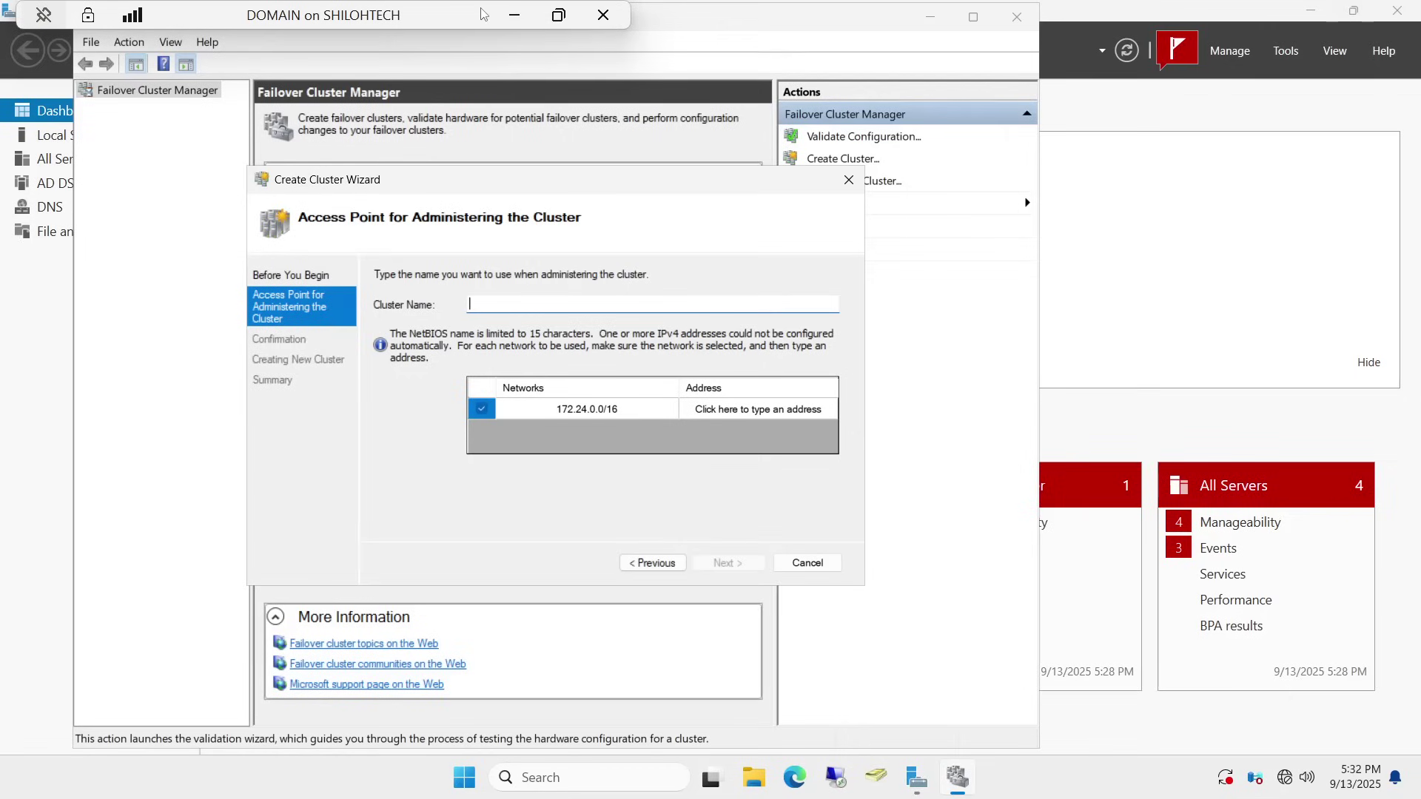
{"action": "left_click", "coordinate": [515, 15]}
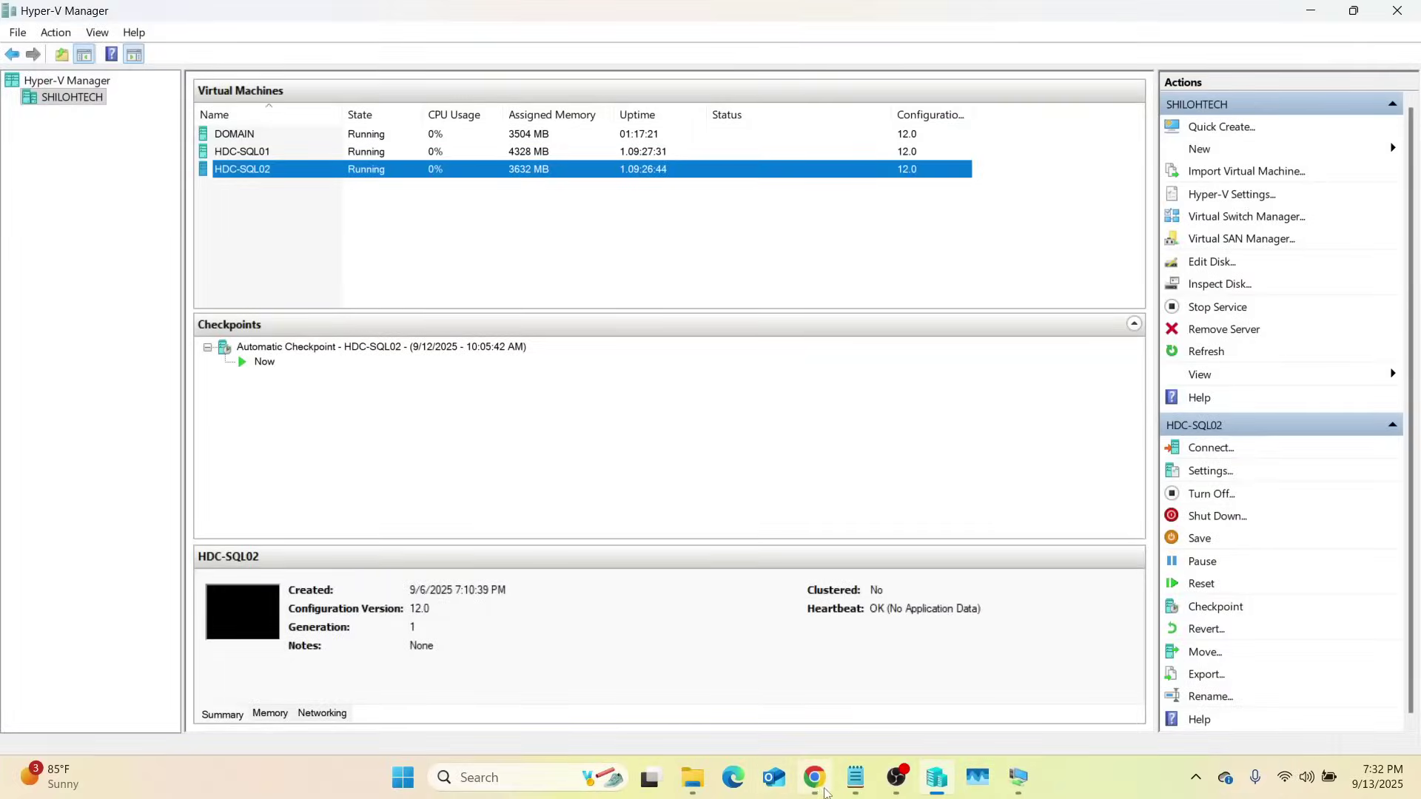
- Select the cluster name SQLCluster01 in the project notes, then return to the DOMAIN session's wizard
{"action": "mouse_move", "coordinate": [851, 783]}
{"action": "left_click", "coordinate": [879, 718]}
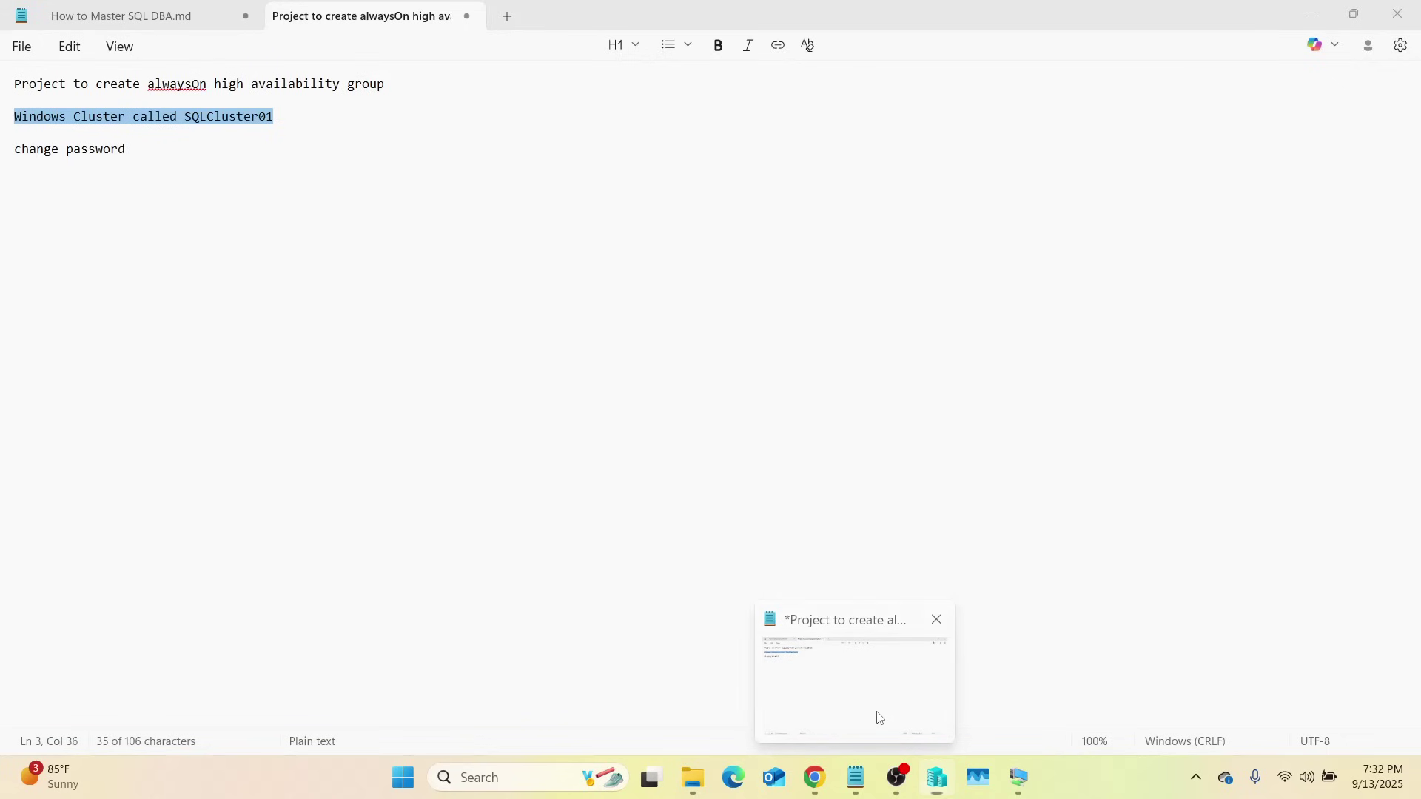
{"action": "left_click", "coordinate": [177, 182]}
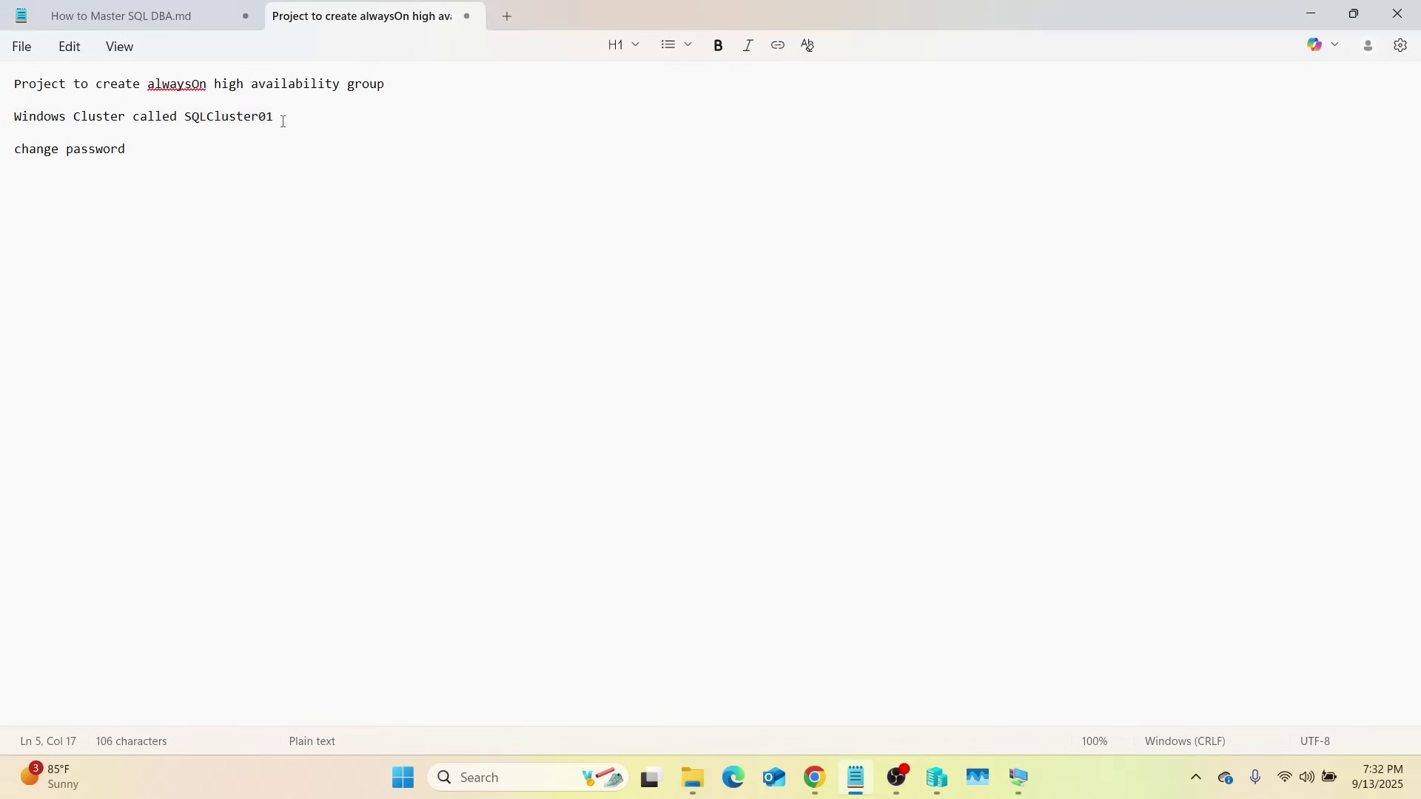
{"action": "left_click_drag", "start_coordinate": [284, 120], "coordinate": [191, 128]}
{"action": "double_click", "coordinate": [186, 122]}
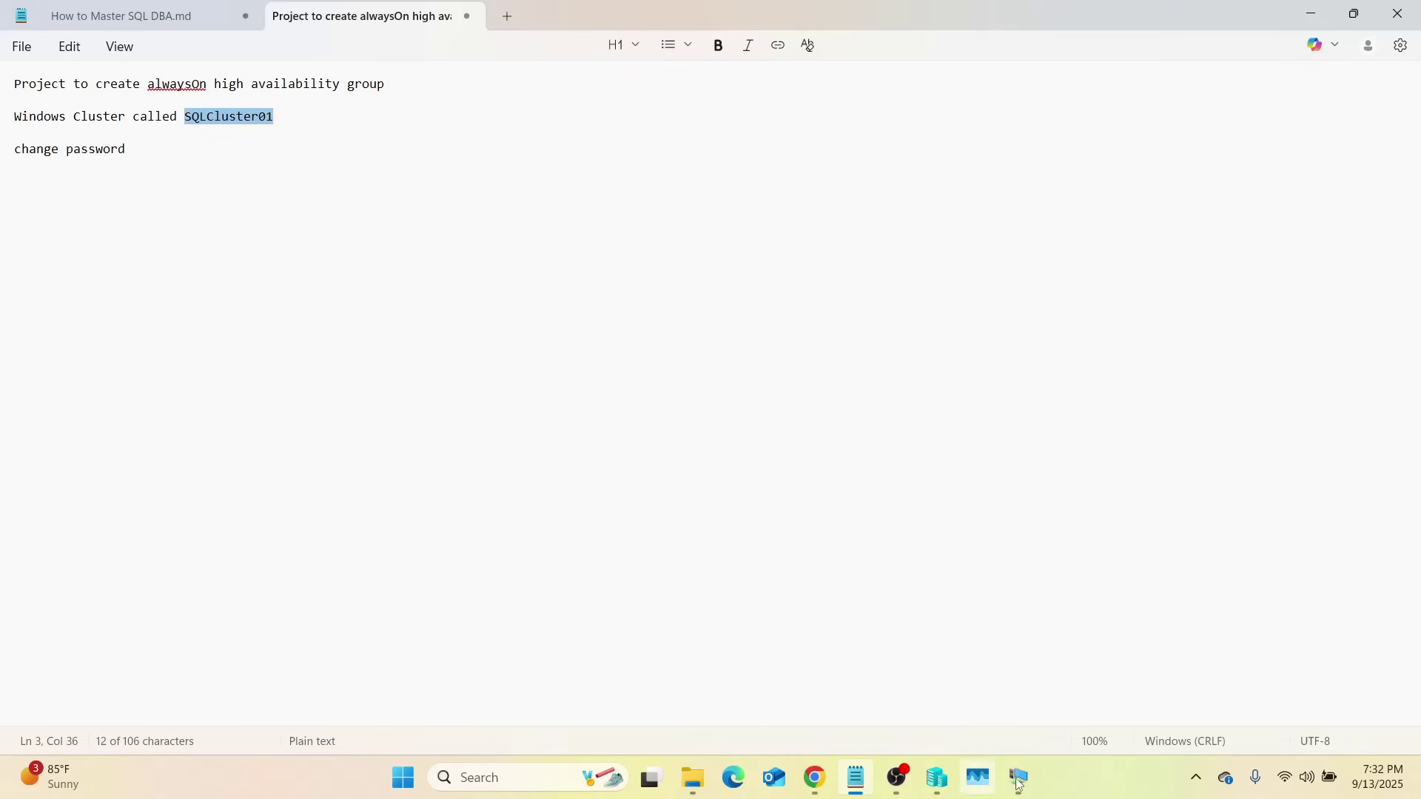
{"action": "mouse_move", "coordinate": [1014, 790]}
{"action": "left_click", "coordinate": [842, 718]}
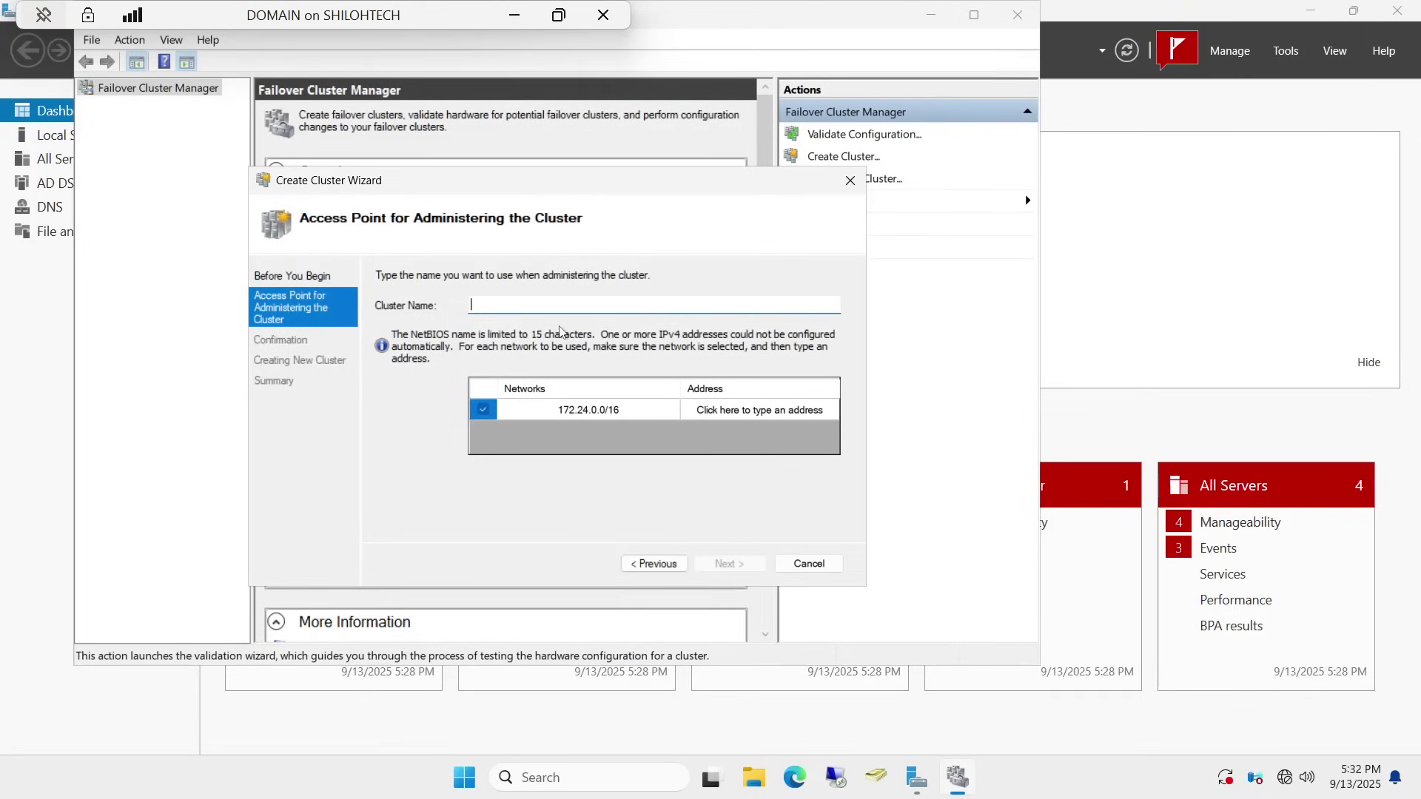
- Enter cluster name SQLCluster01 and begin an address on network 172.24.0.0/16
{"action": "key", "text": "Caps_Lock"}
{"action": "type", "text": "SQL"}
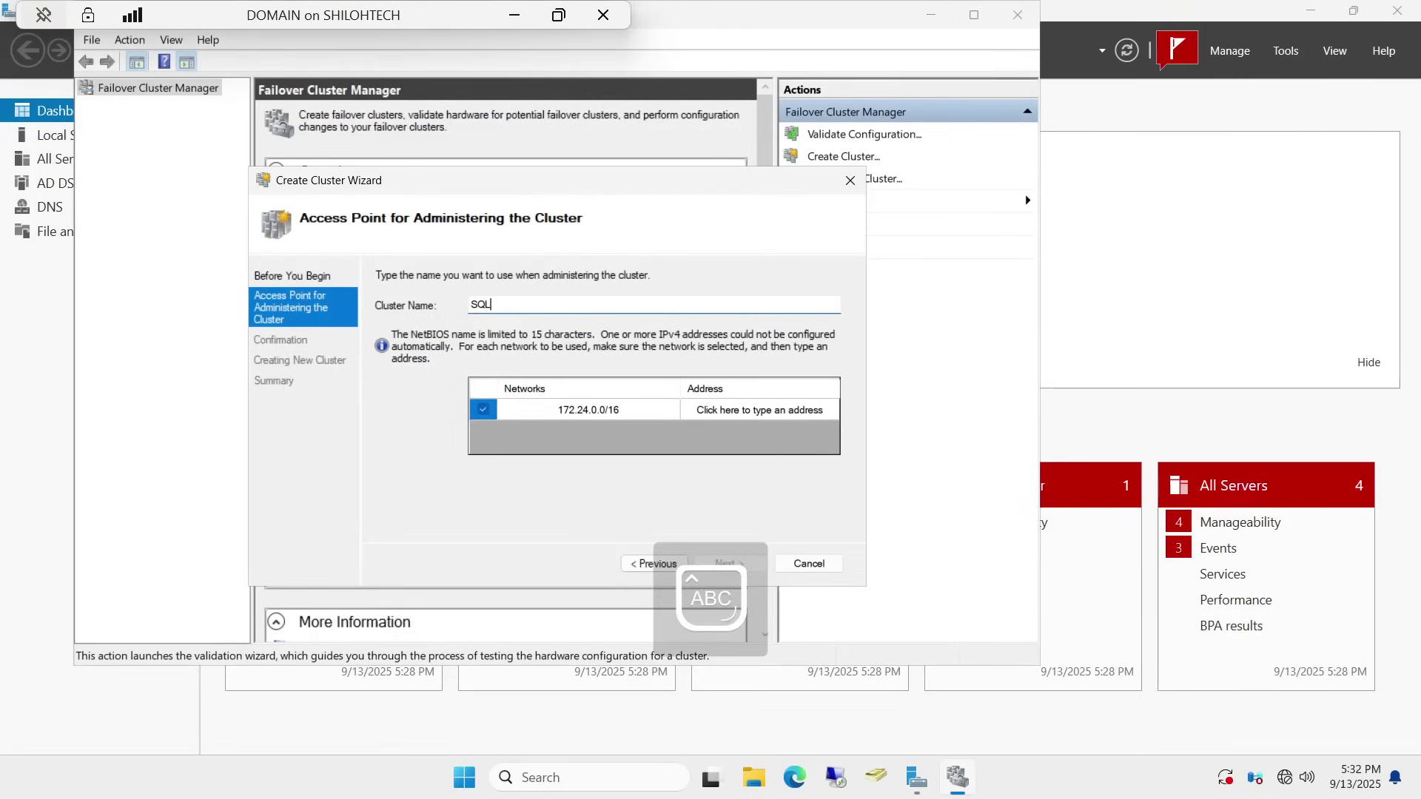
{"action": "type", "text": "C"}
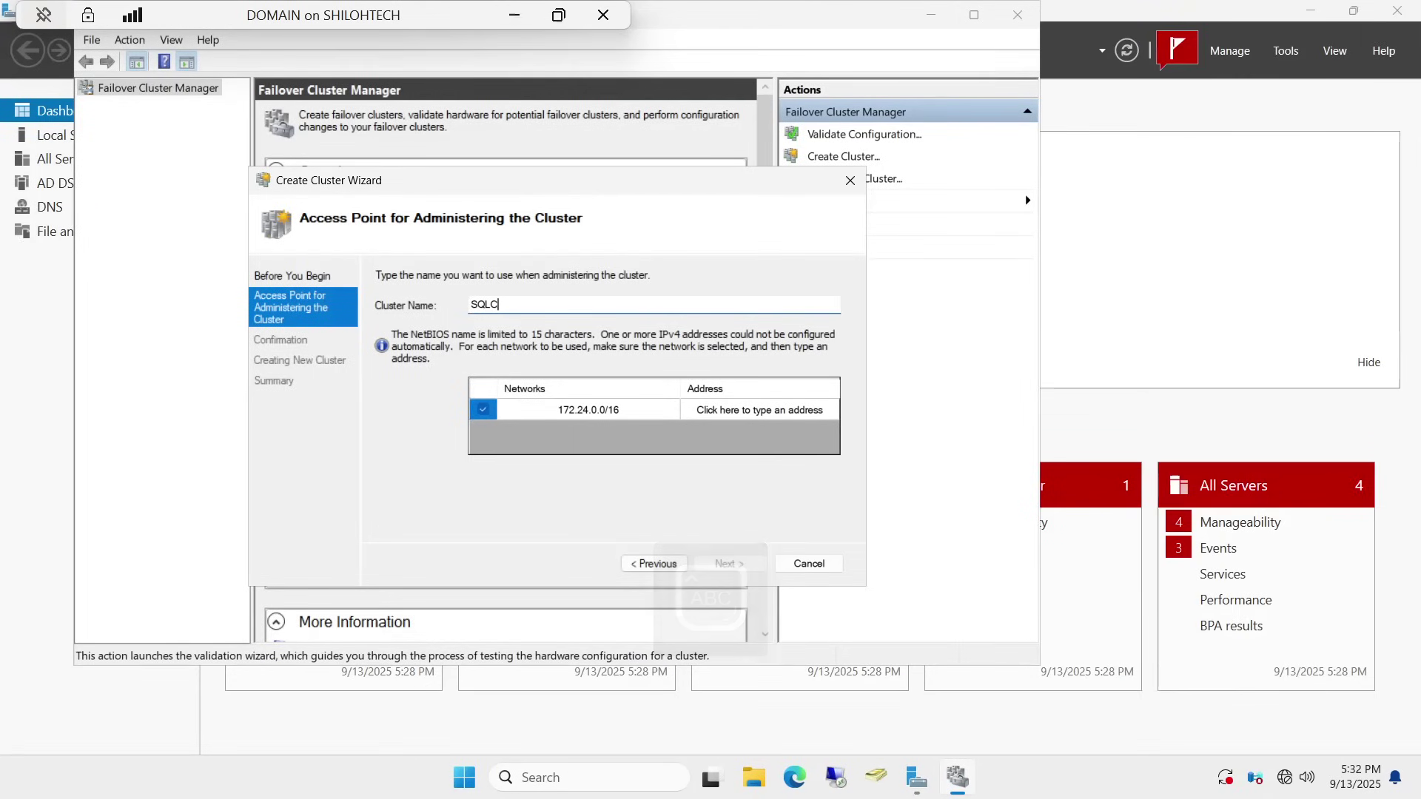
{"action": "key", "text": "Caps_Lock"}
{"action": "type", "text": "lust"}
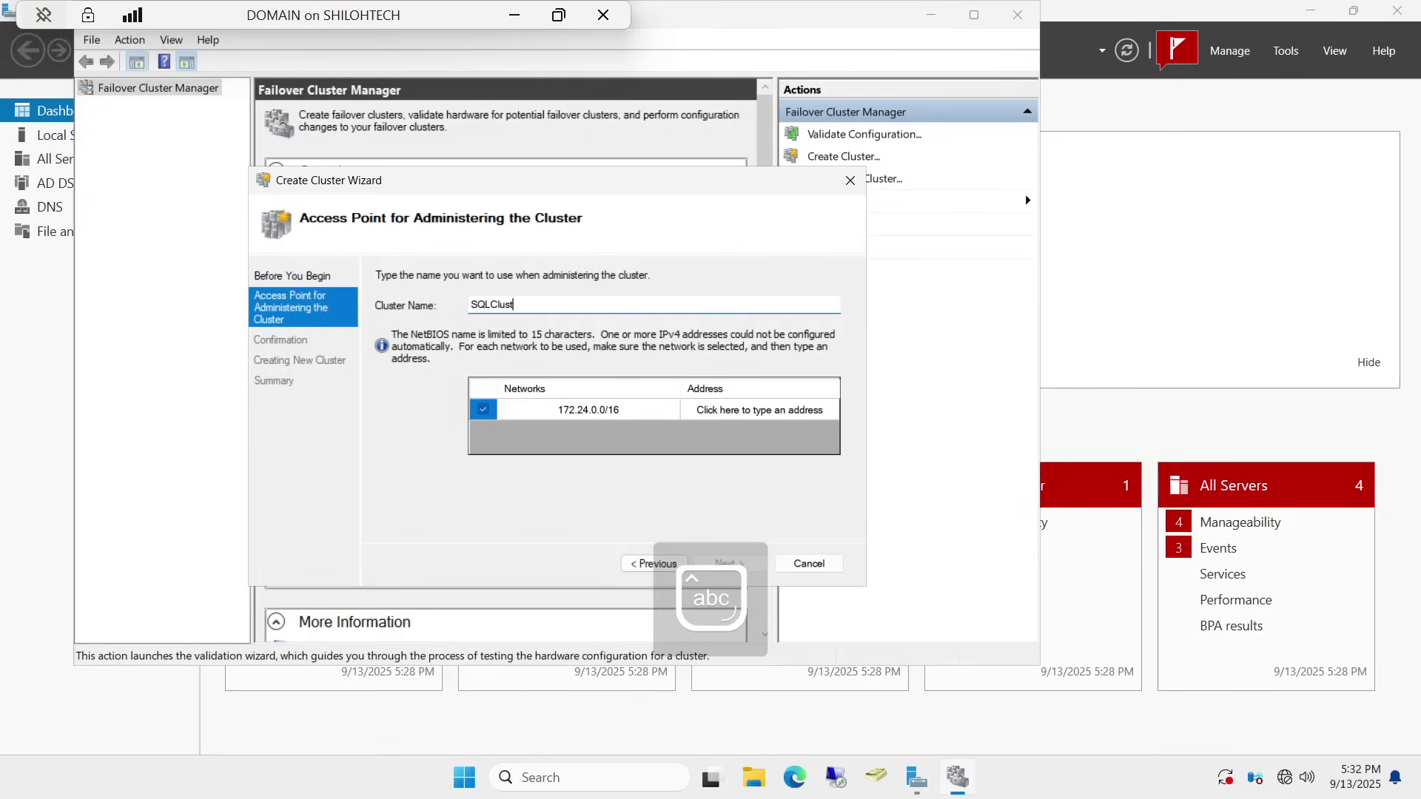
{"action": "type", "text": "er01"}
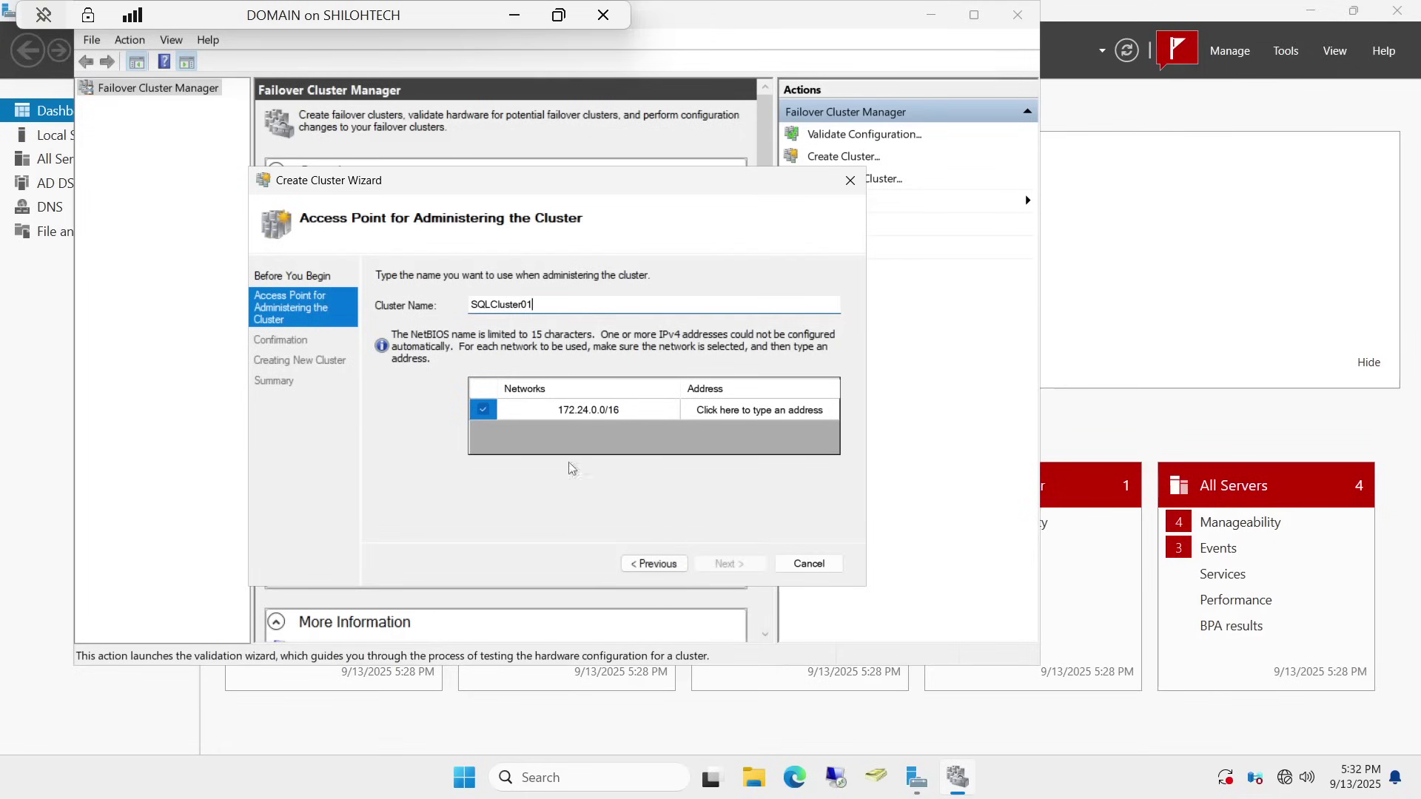
{"action": "left_click", "coordinate": [715, 413]}
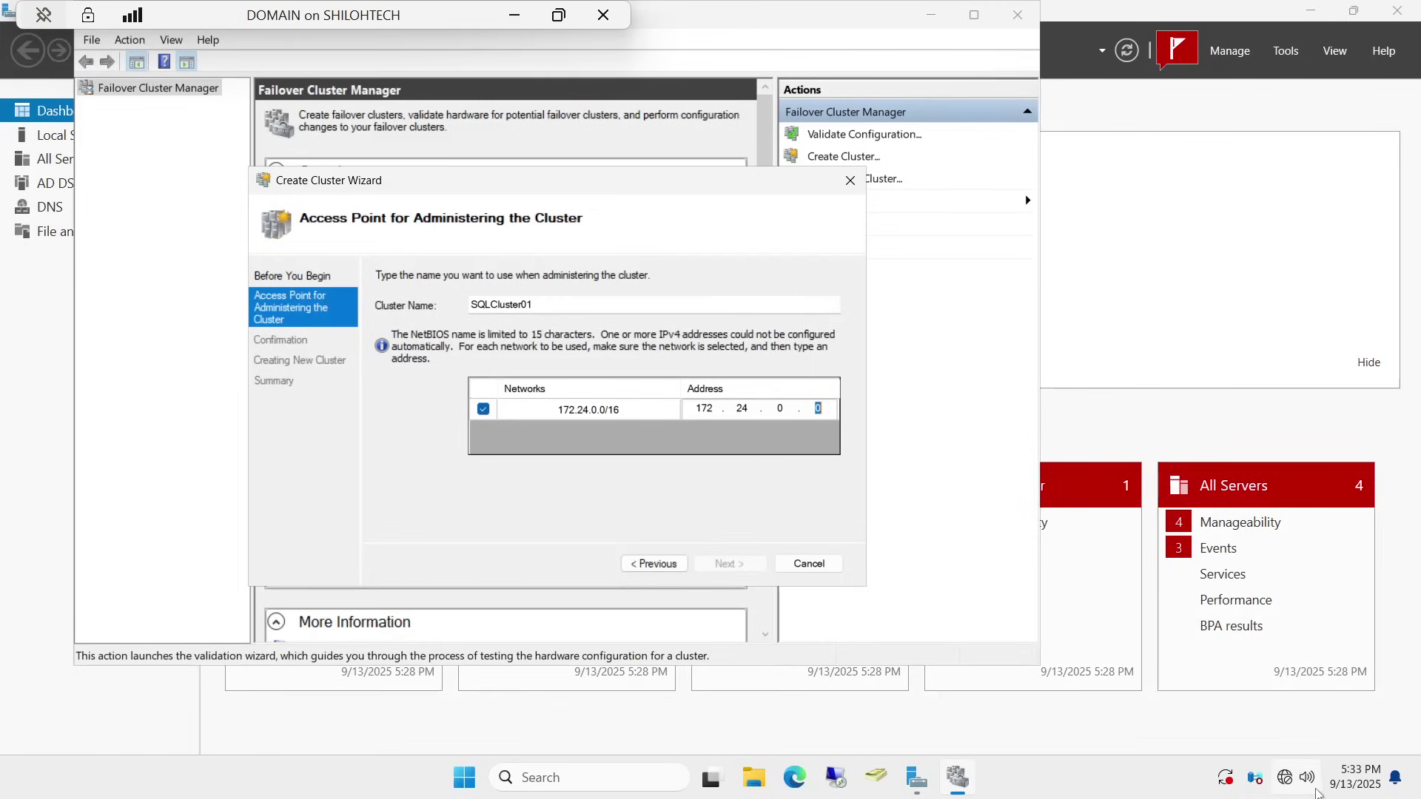
{"action": "right_click", "coordinate": [1278, 783]}
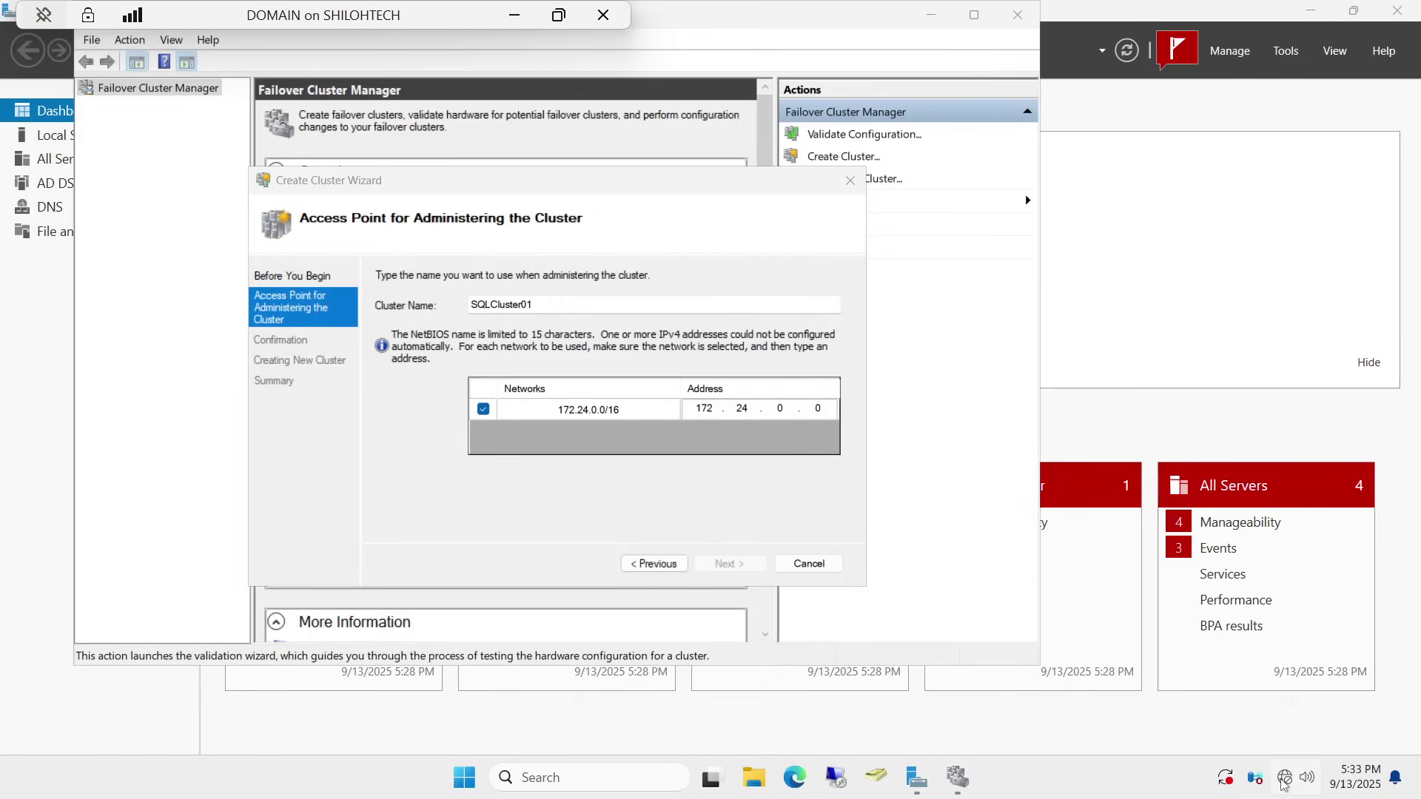
{"action": "left_click", "coordinate": [1299, 728]}
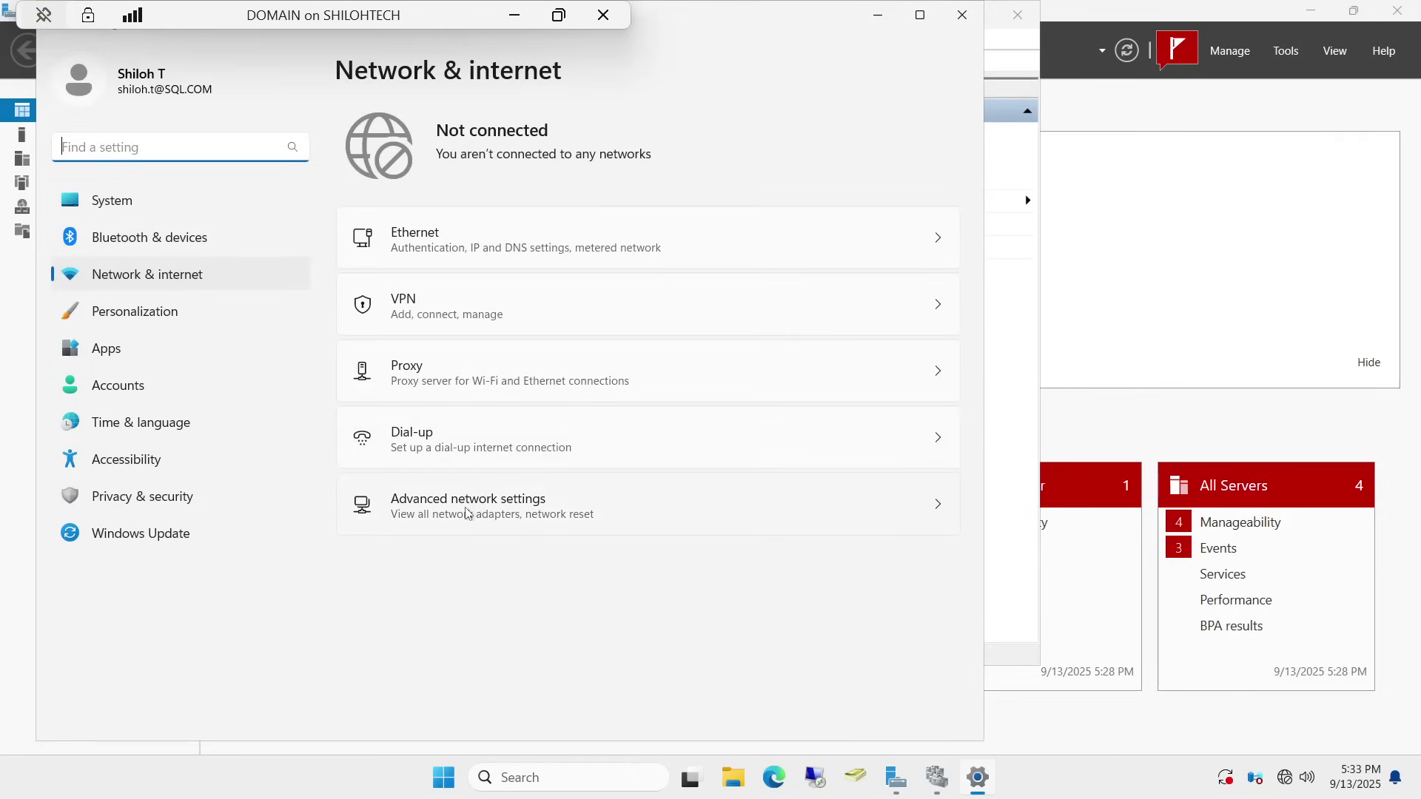
{"action": "left_click", "coordinate": [467, 509]}
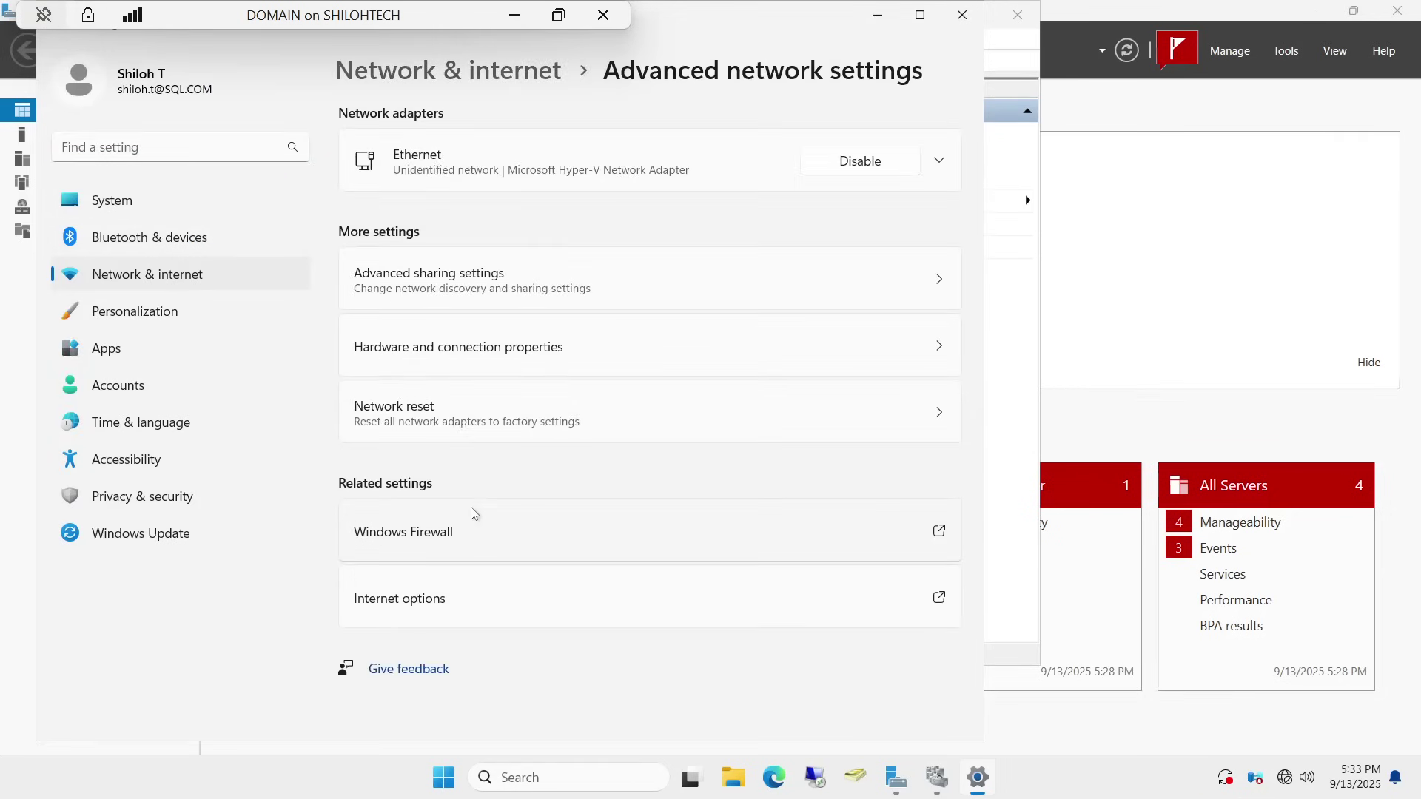
{"action": "left_click", "coordinate": [942, 165]}
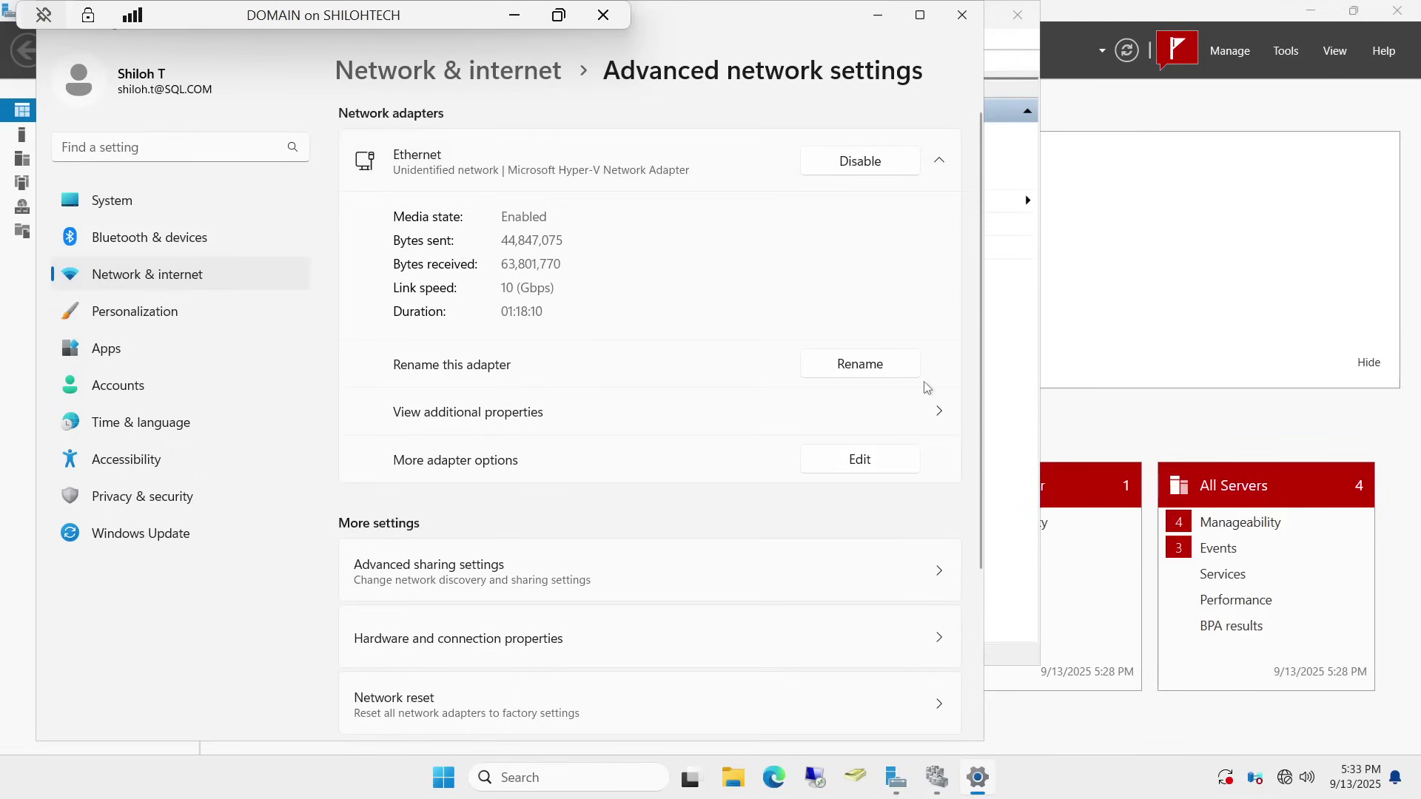
{"action": "left_click", "coordinate": [861, 459]}
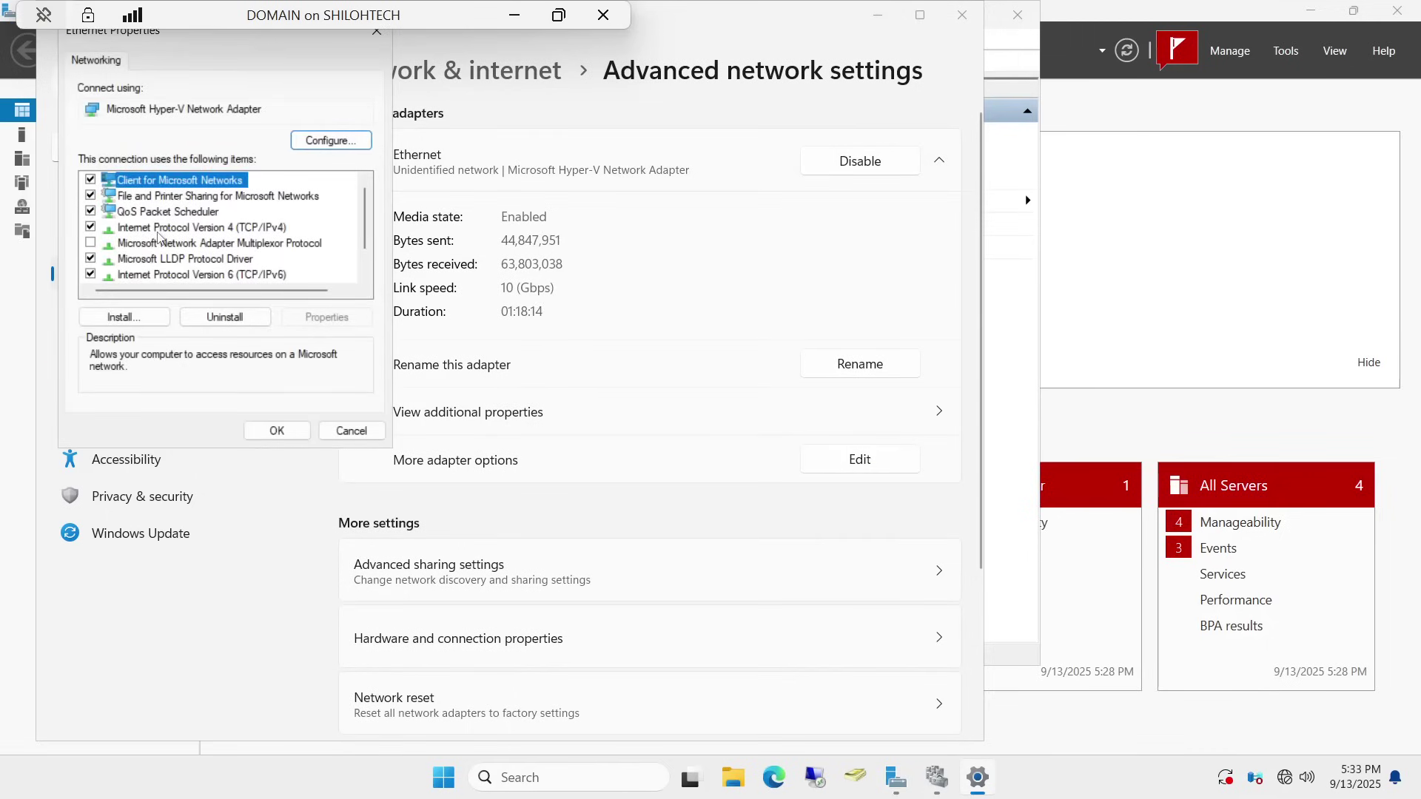
{"action": "left_click", "coordinate": [206, 229]}
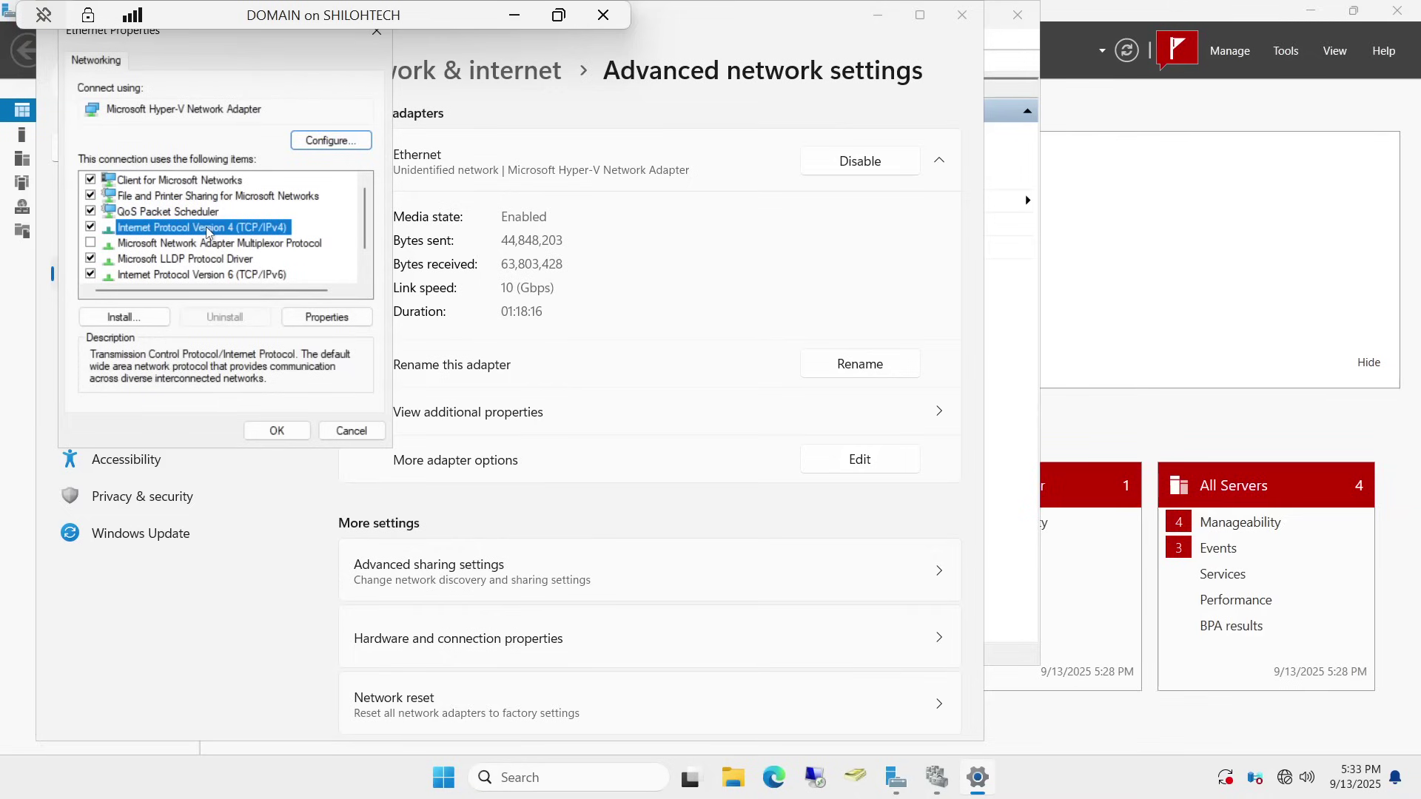
{"action": "double_click", "coordinate": [206, 229]}
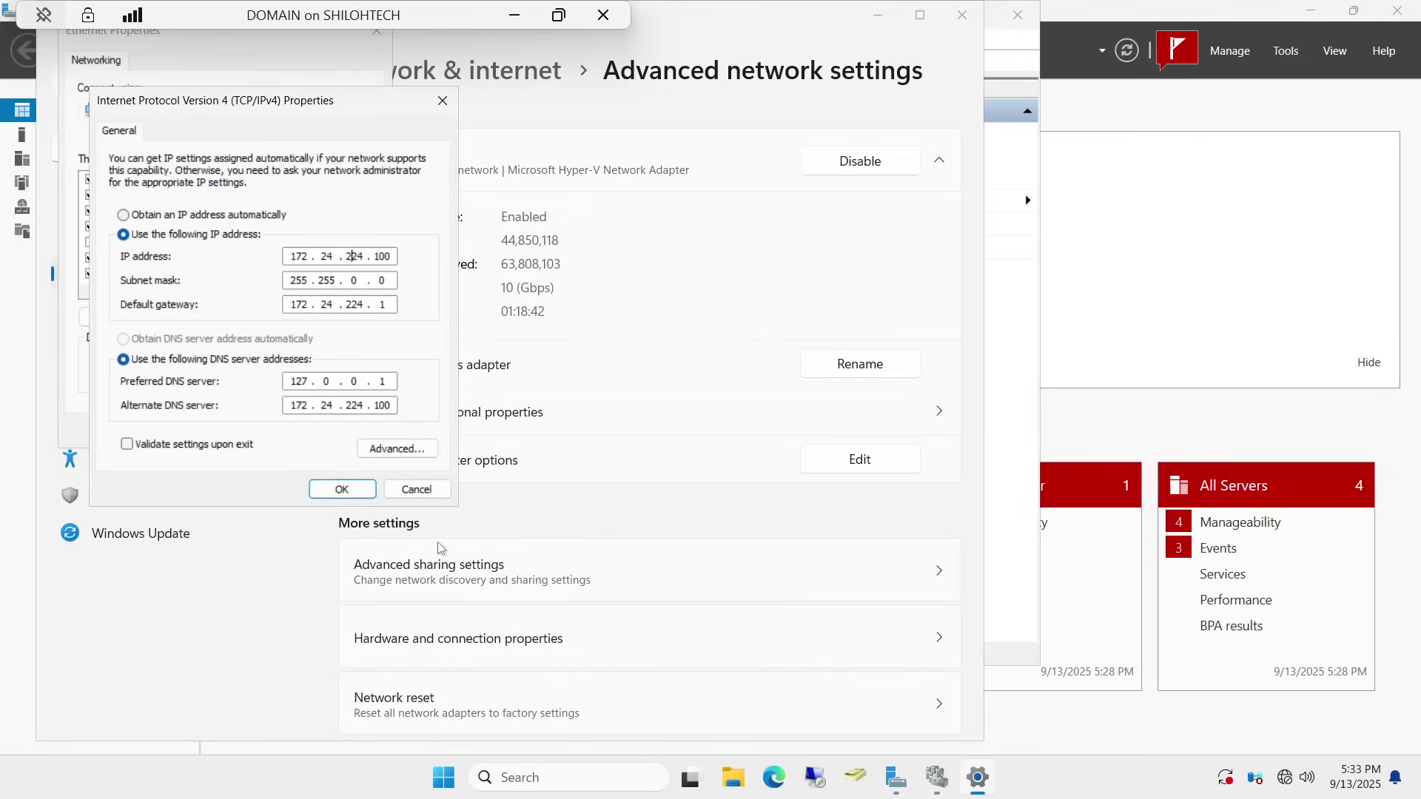
{"action": "left_click", "coordinate": [429, 489]}
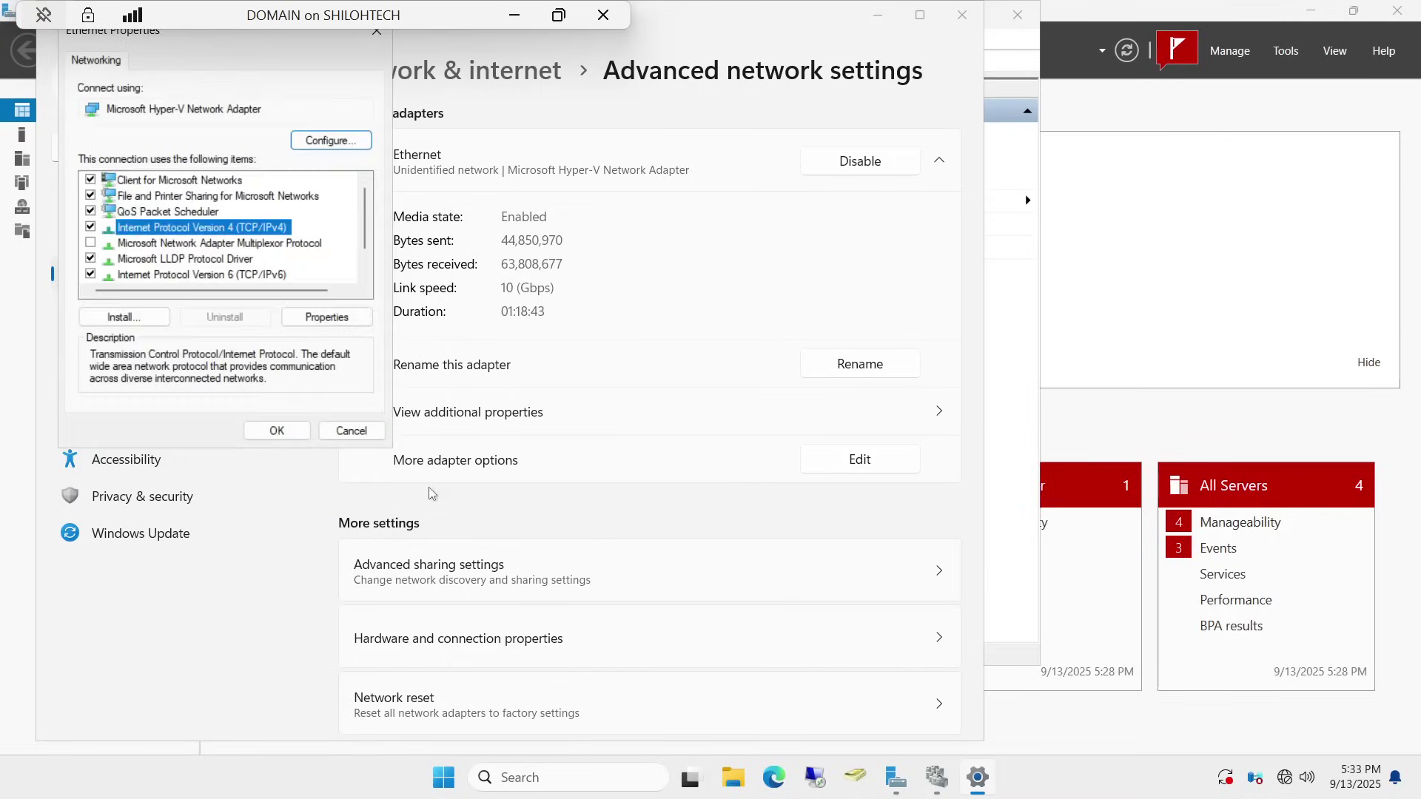
{"action": "left_click", "coordinate": [361, 432]}
{"action": "left_click", "coordinate": [964, 22]}
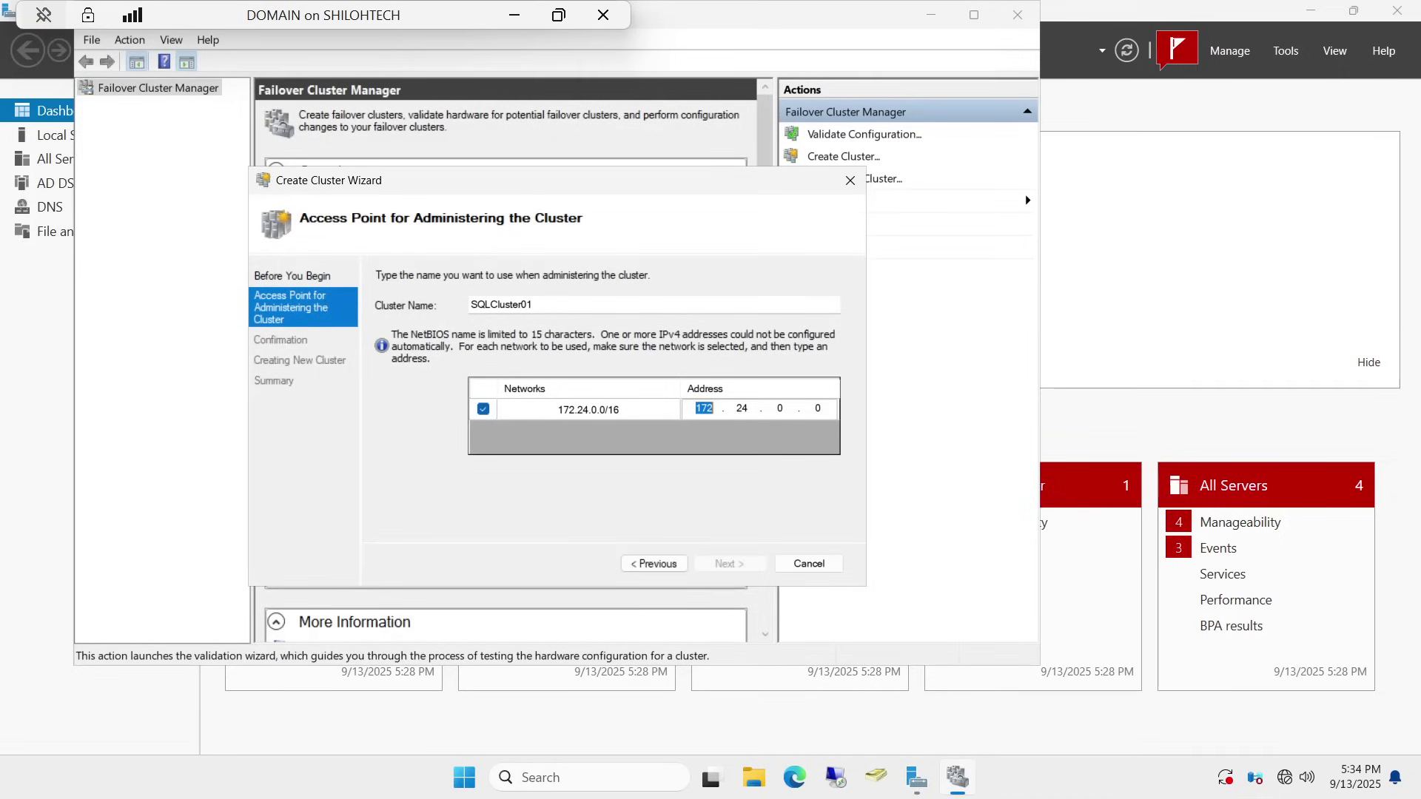
- Set the cluster address to 172.24.224.103 and advance to the Confirmation page
{"action": "left_click", "coordinate": [781, 408]}
{"action": "key", "text": "BackSpace"}
{"action": "type", "text": "224"}
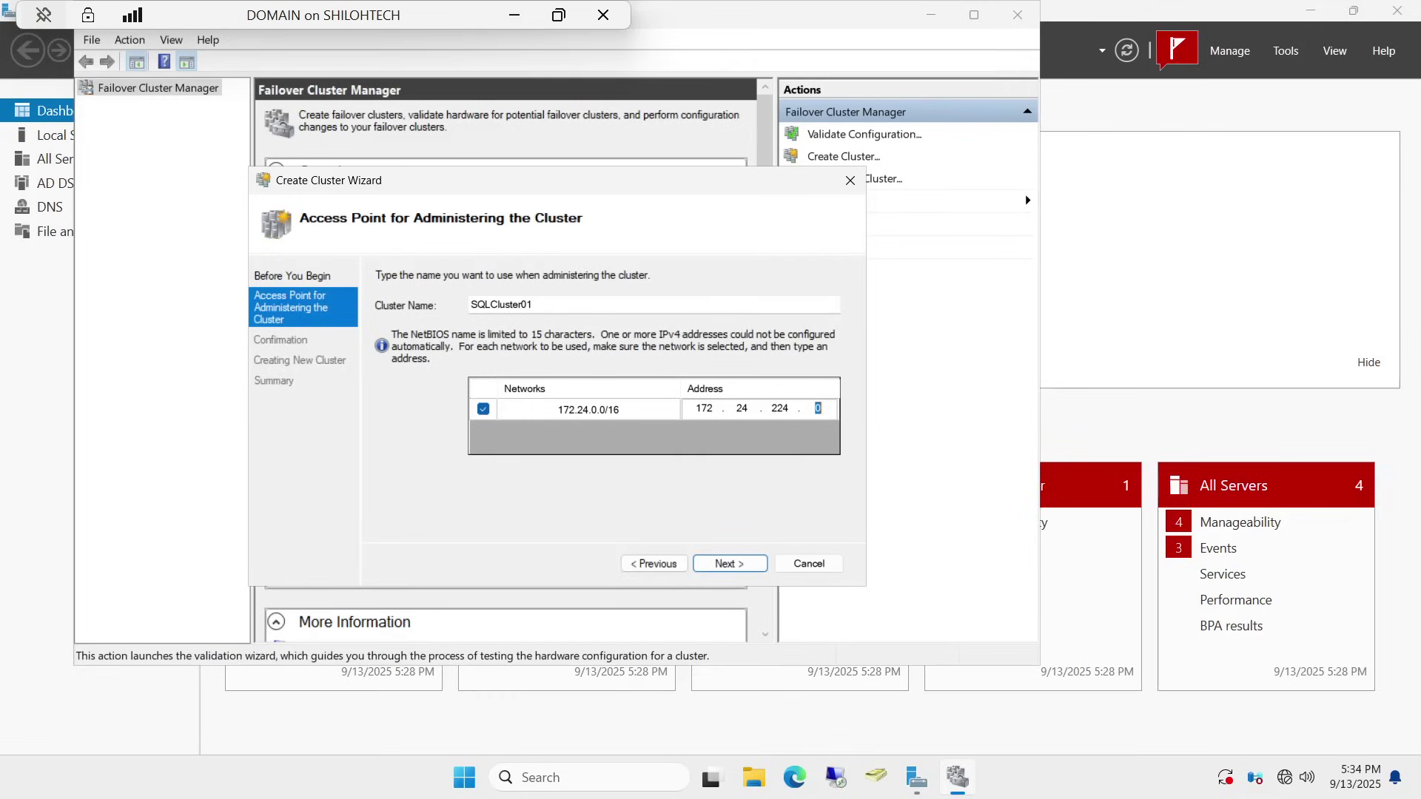
{"action": "key", "text": "BackSpace"}
{"action": "left_click", "coordinate": [733, 565]}
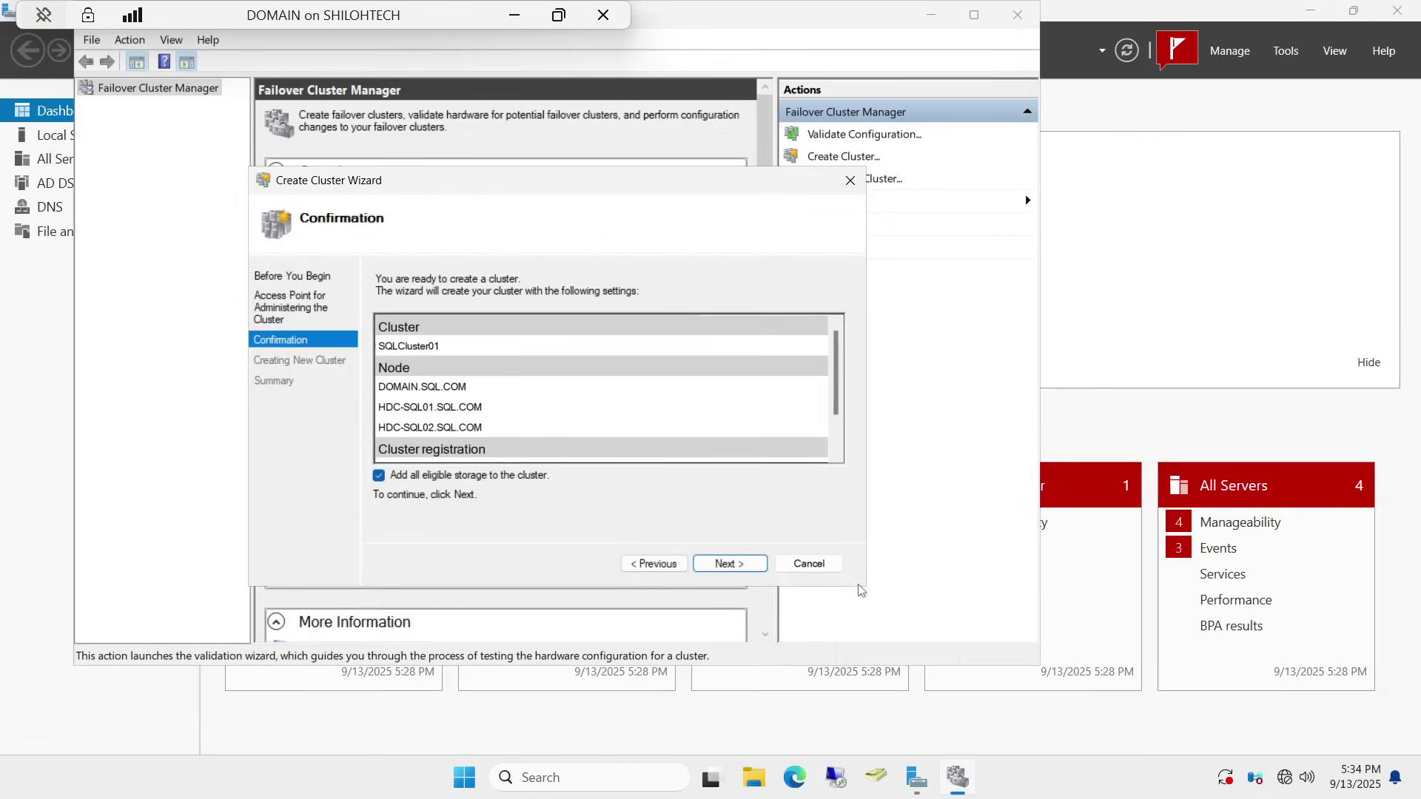
- Confirm creation of SQLCluster01 with three nodes and finish the wizard
{"action": "left_click", "coordinate": [731, 564]}
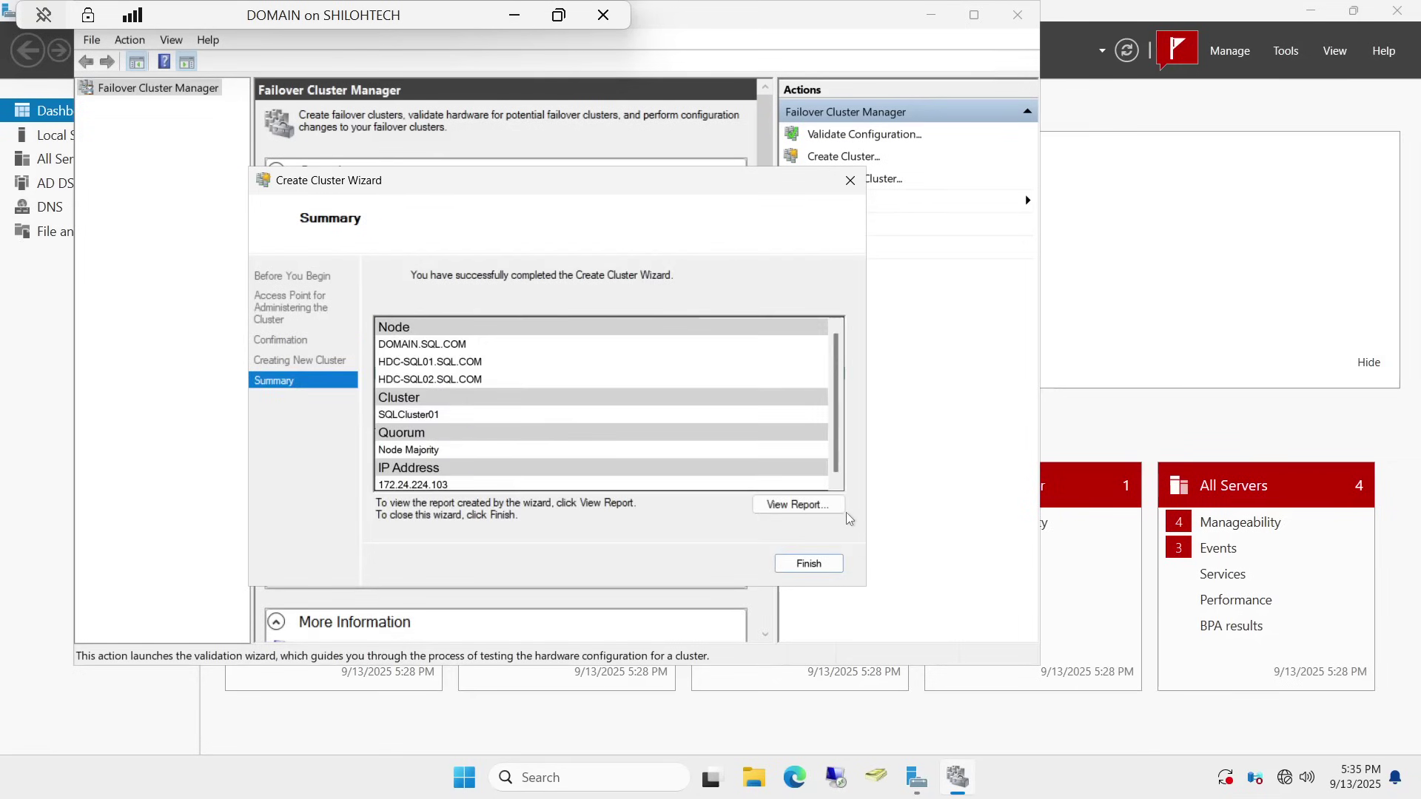
{"action": "left_click", "coordinate": [809, 564]}
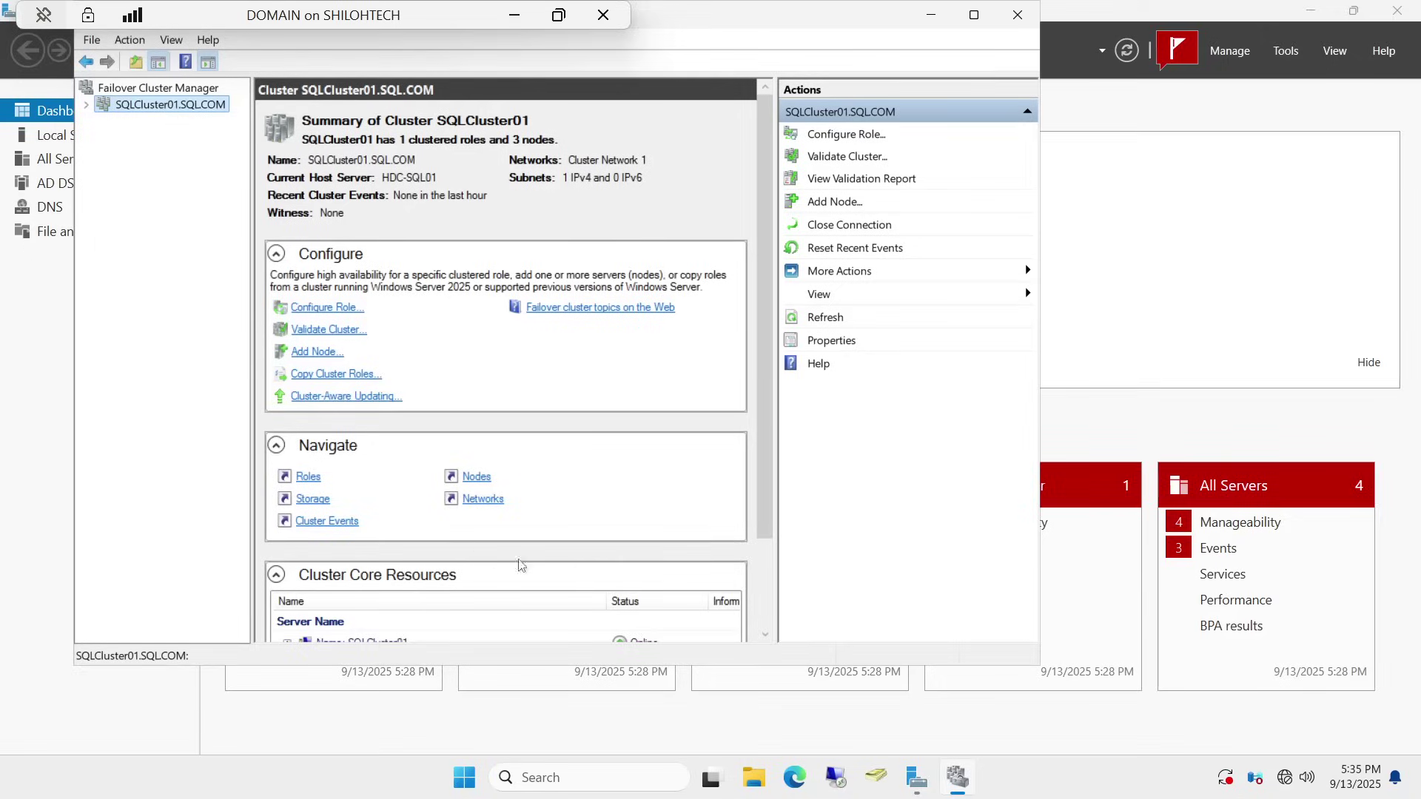
{"action": "left_click", "coordinate": [468, 478]}
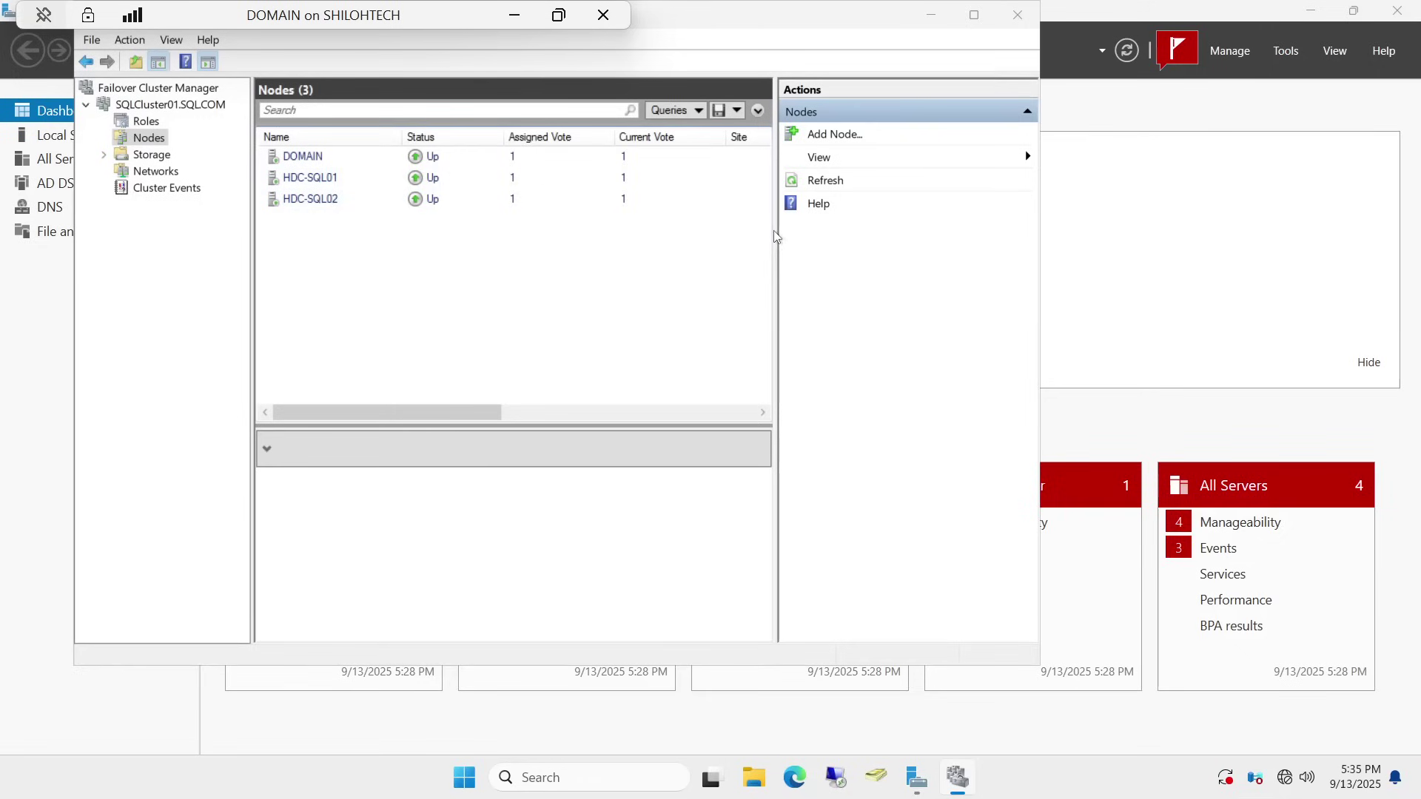
{"action": "left_click_drag", "start_coordinate": [775, 235], "coordinate": [946, 237]}
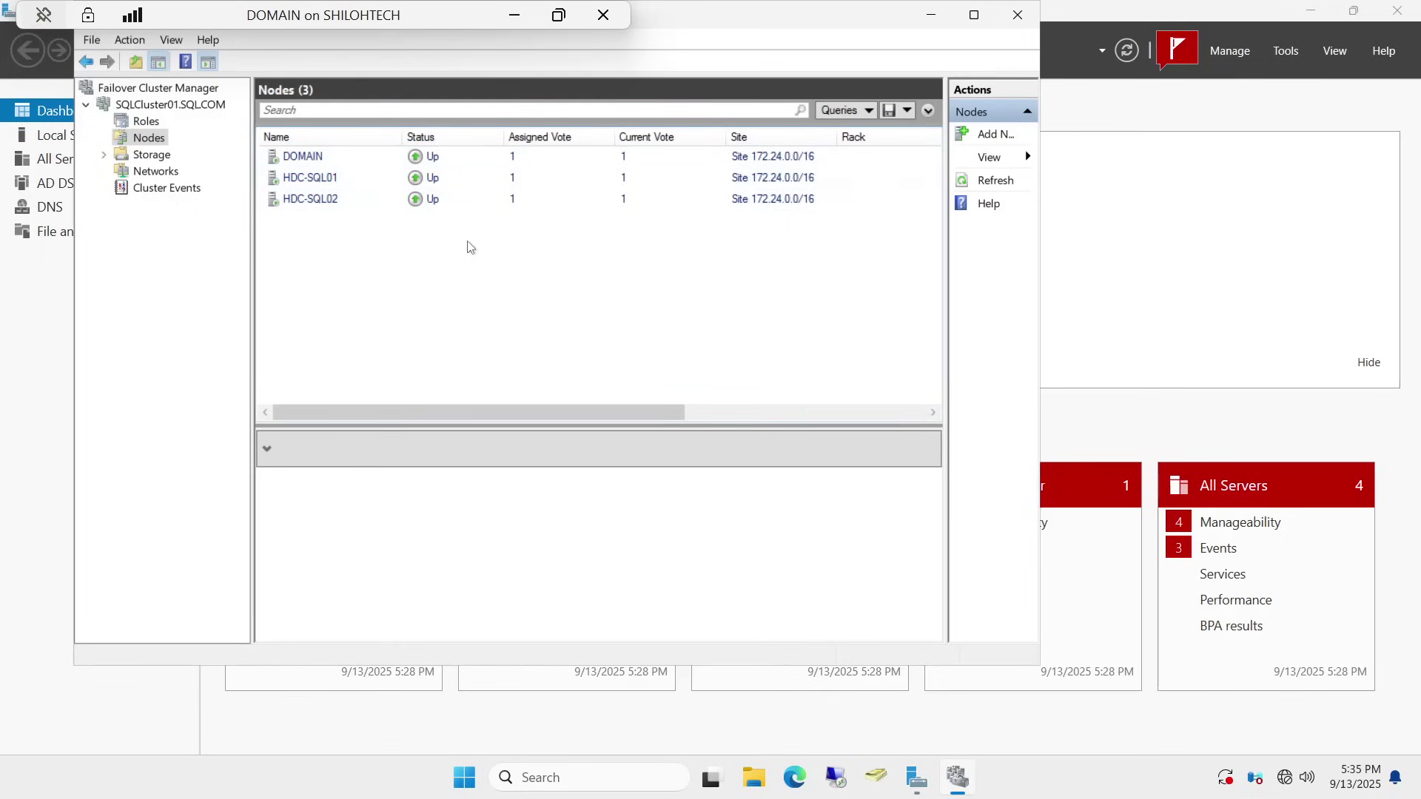
{"action": "right_click", "coordinate": [309, 202]}
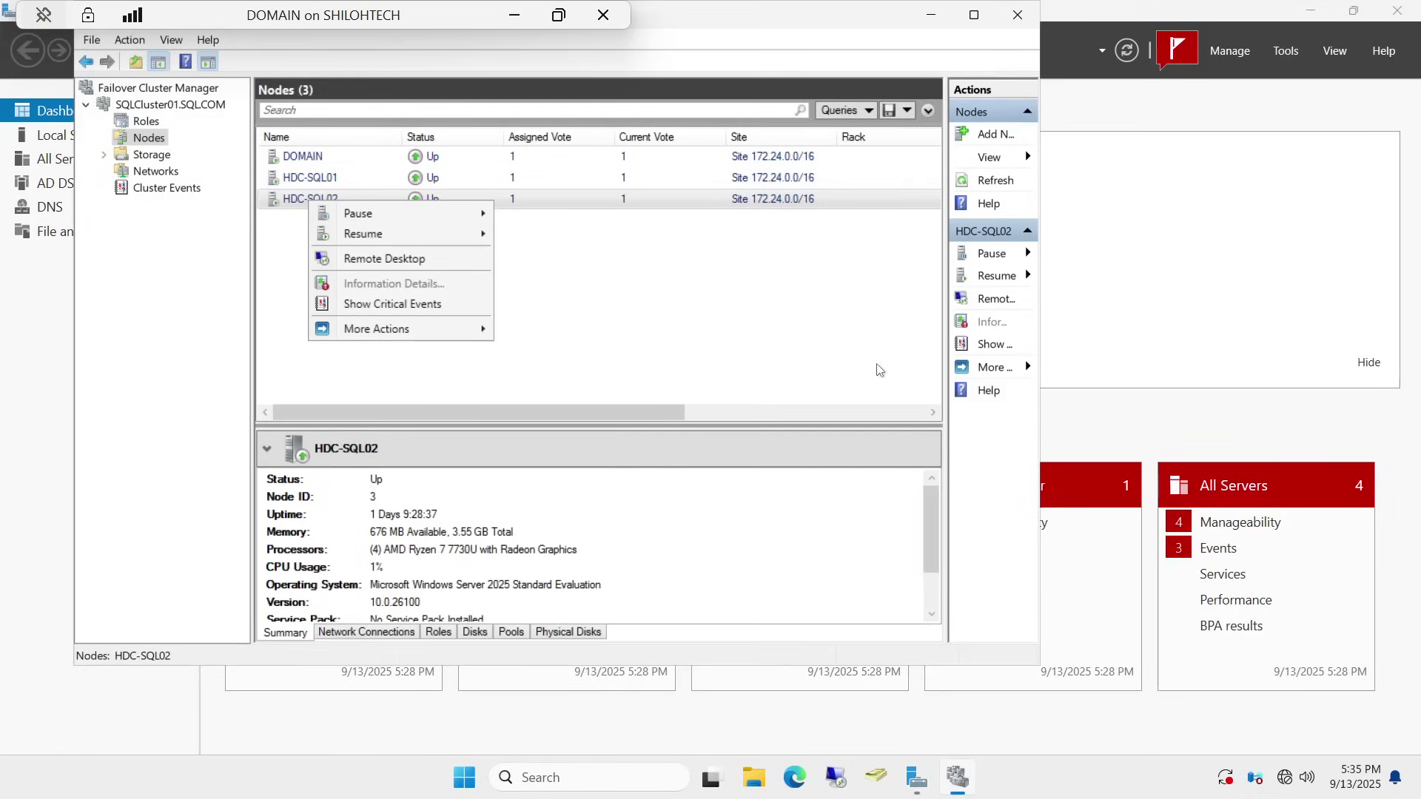
{"action": "left_click", "coordinate": [444, 259]}
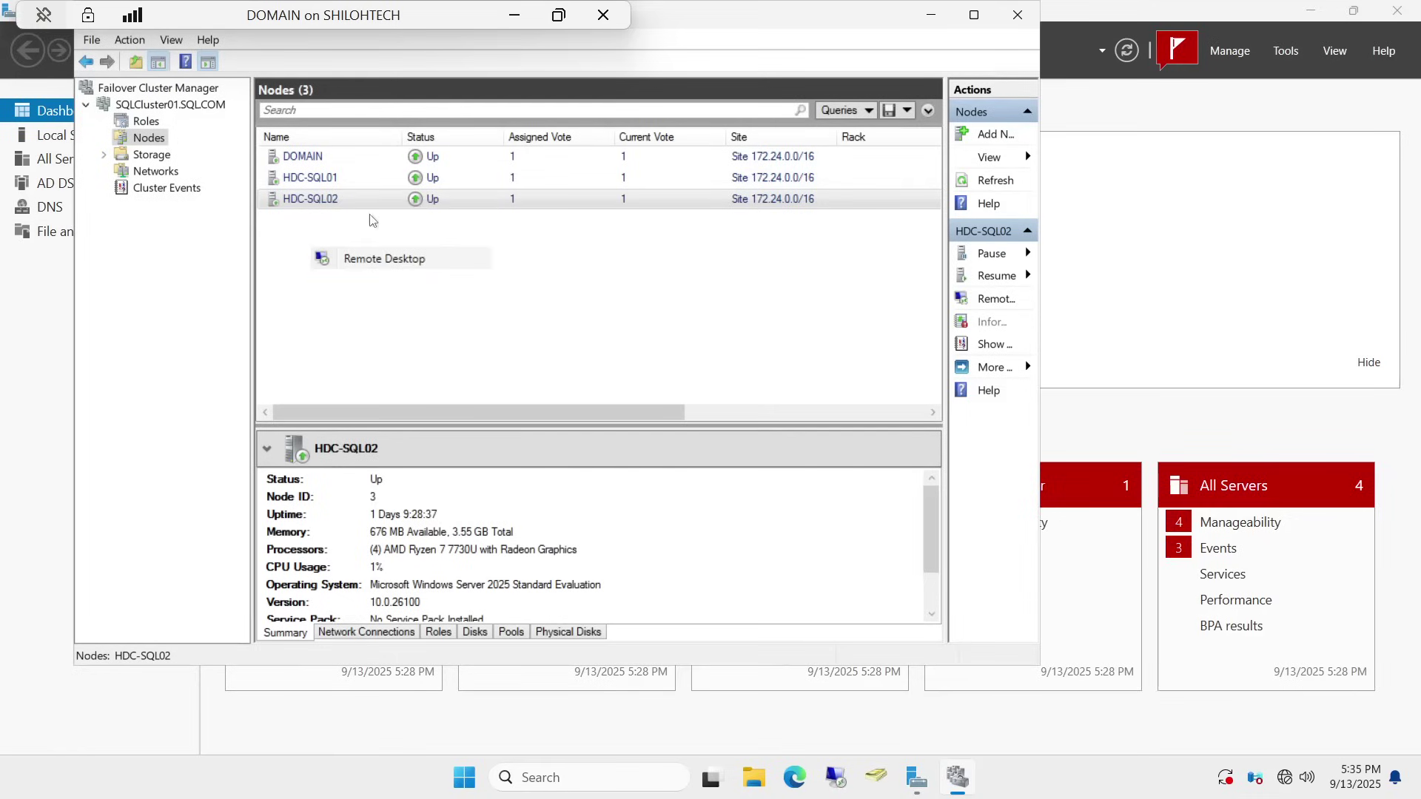
{"action": "right_click", "coordinate": [302, 202]}
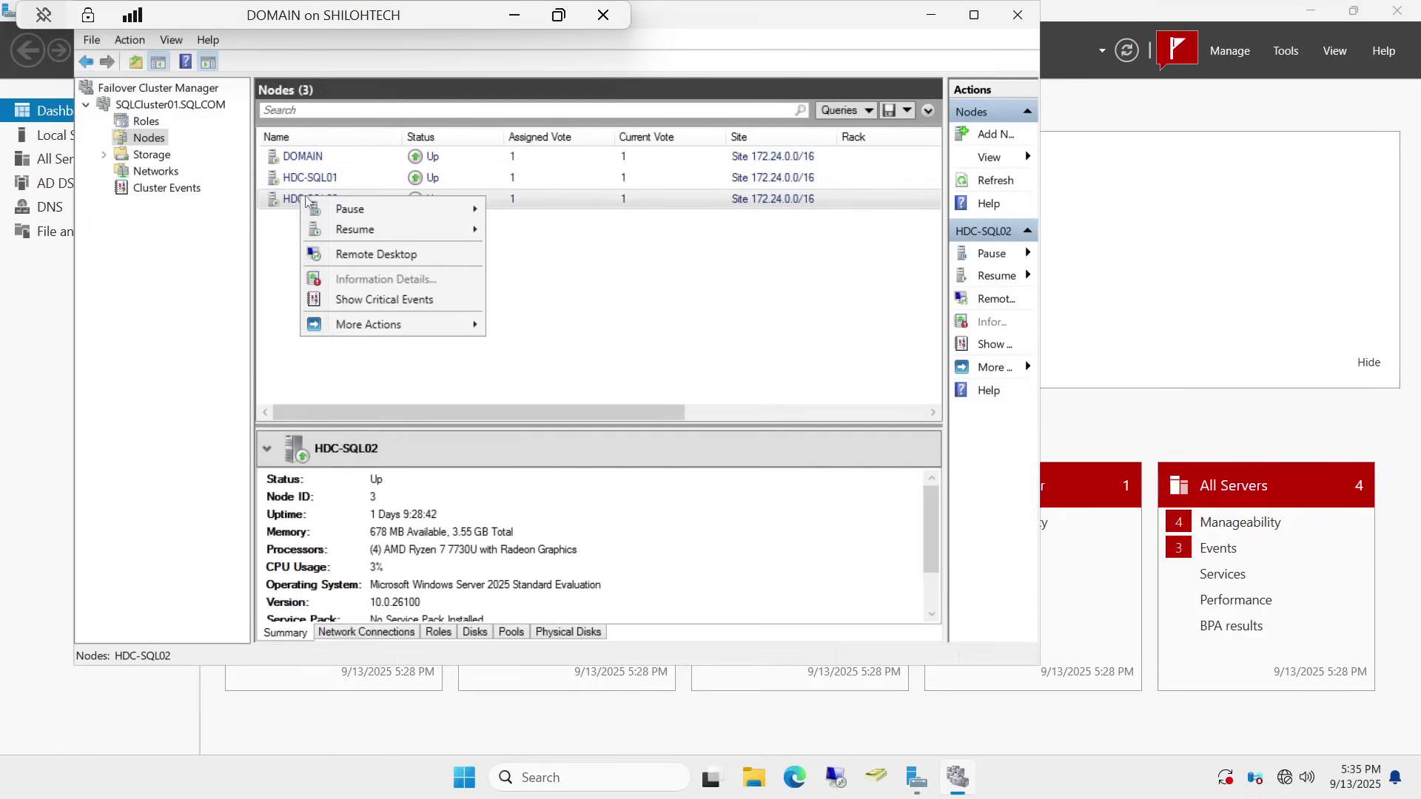
{"action": "left_click", "coordinate": [351, 210]}
{"action": "mouse_move", "coordinate": [329, 230]}
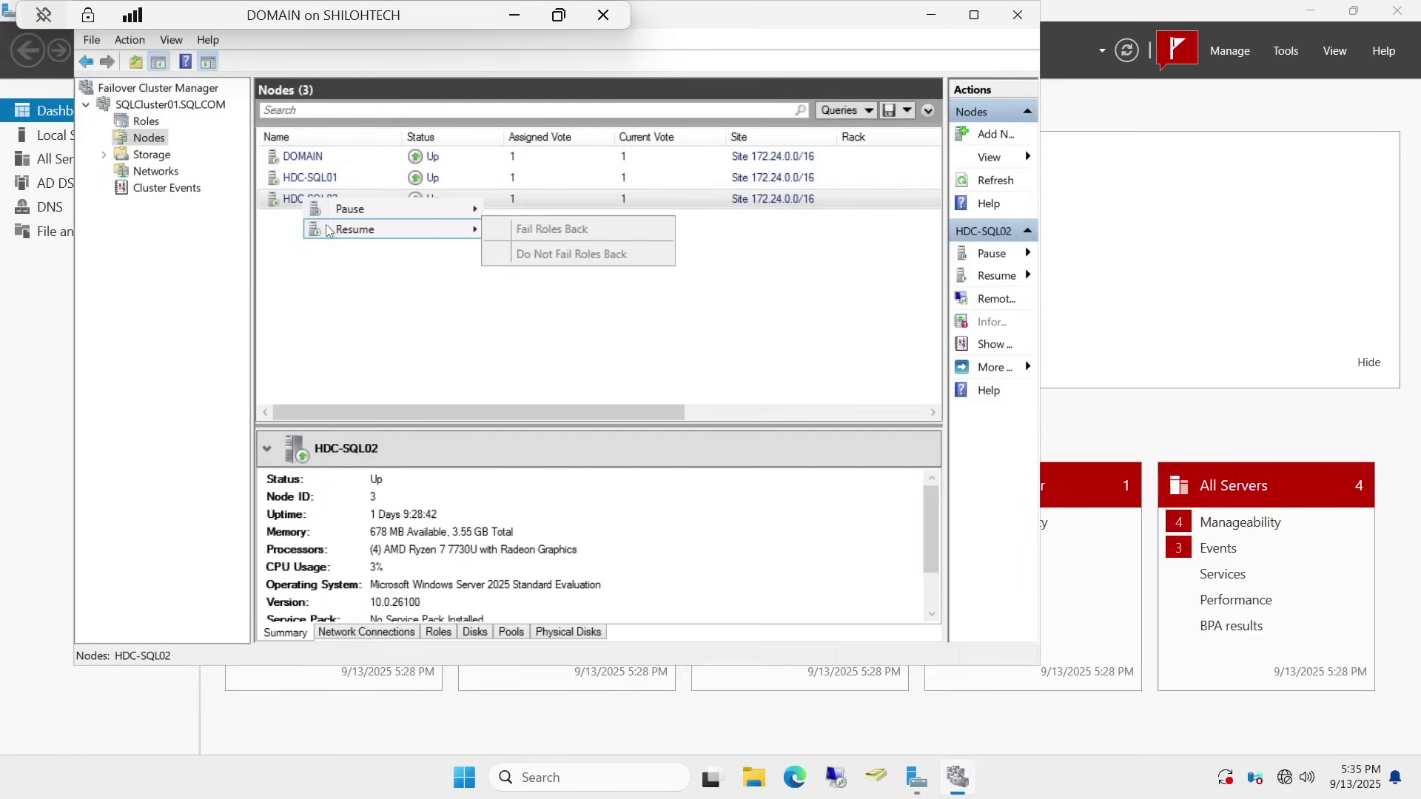
{"action": "left_click", "coordinate": [289, 212]}
{"action": "right_click", "coordinate": [296, 203]}
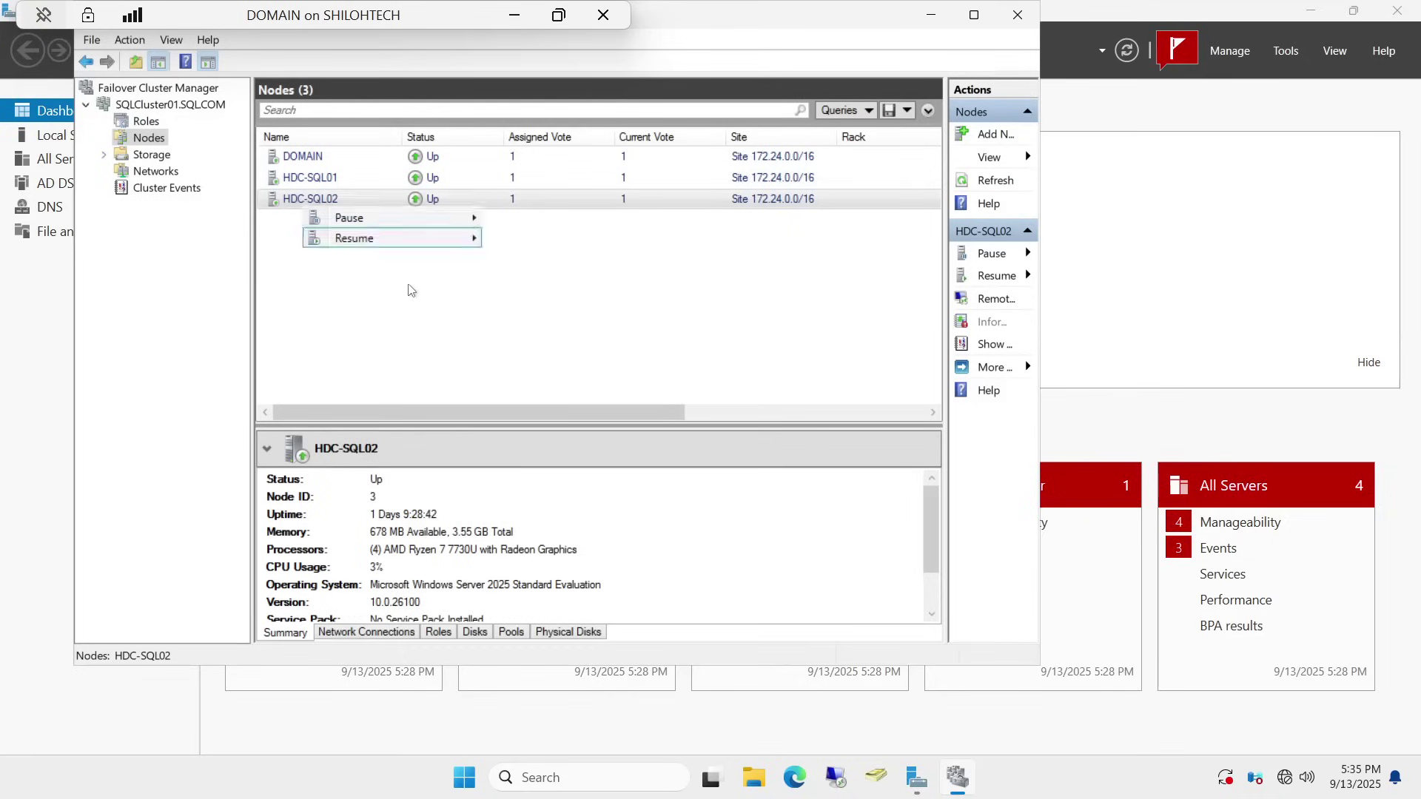
{"action": "left_click", "coordinate": [337, 308]}
{"action": "right_click", "coordinate": [319, 202]}
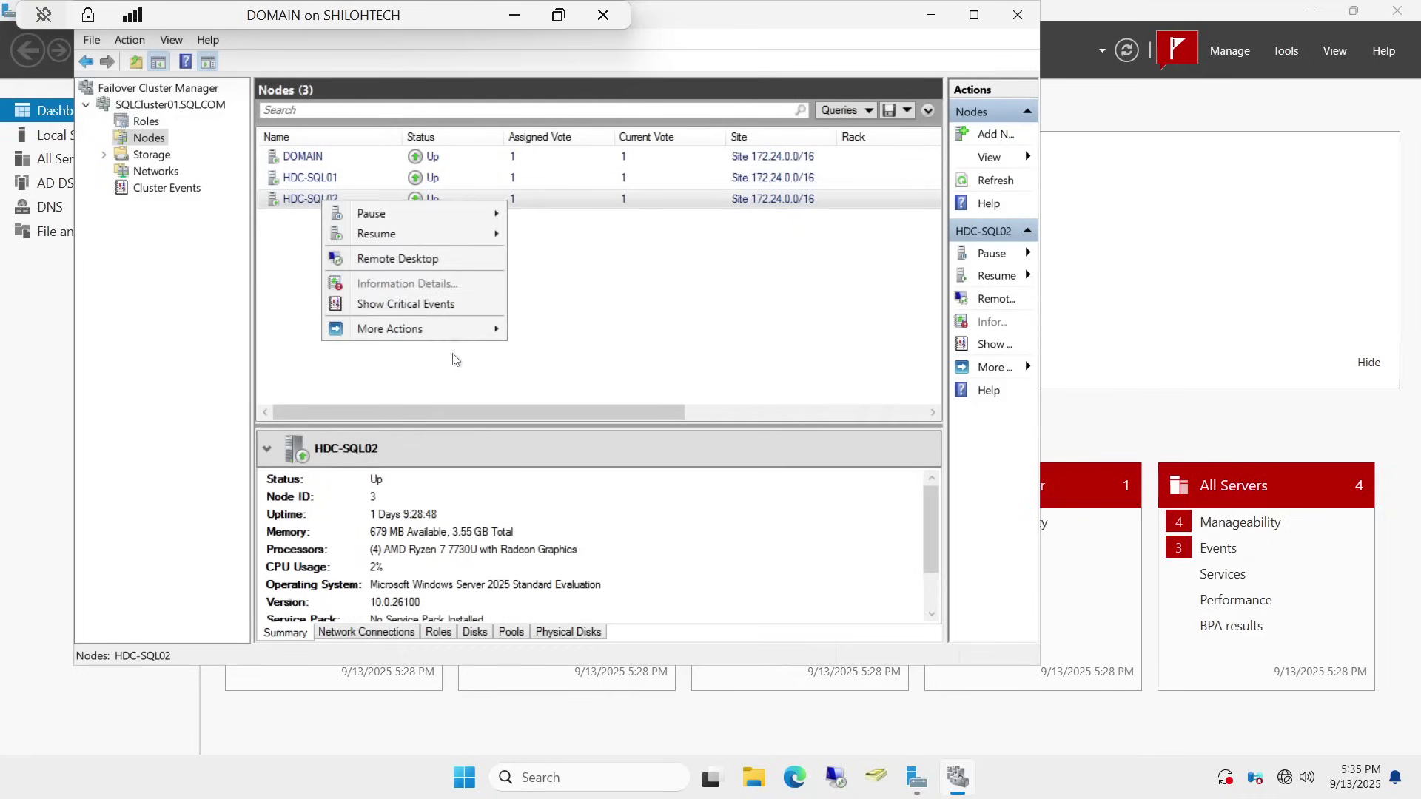
{"action": "left_click", "coordinate": [451, 352]}
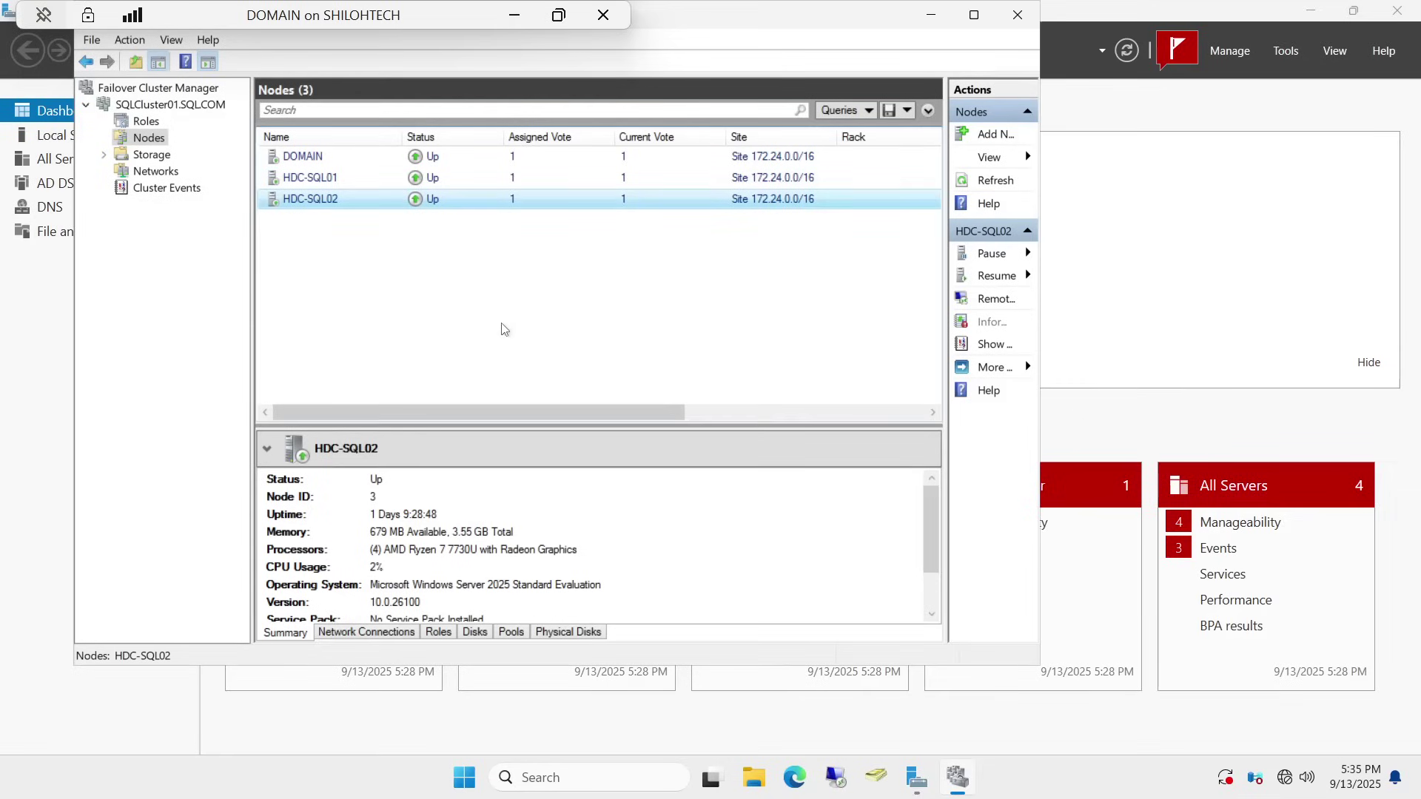
{"action": "right_click", "coordinate": [318, 204]}
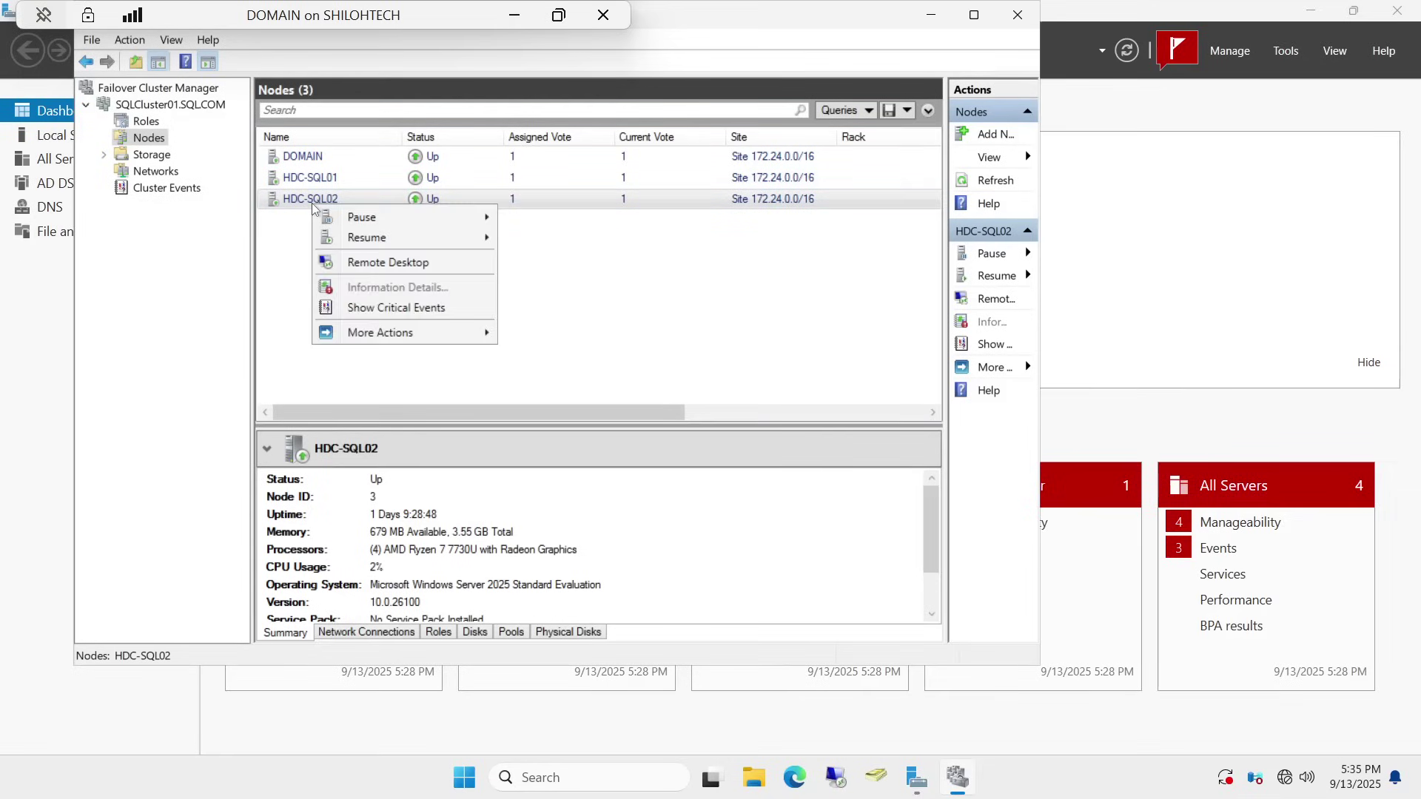
{"action": "left_click", "coordinate": [392, 253]}
{"action": "right_click", "coordinate": [317, 205]}
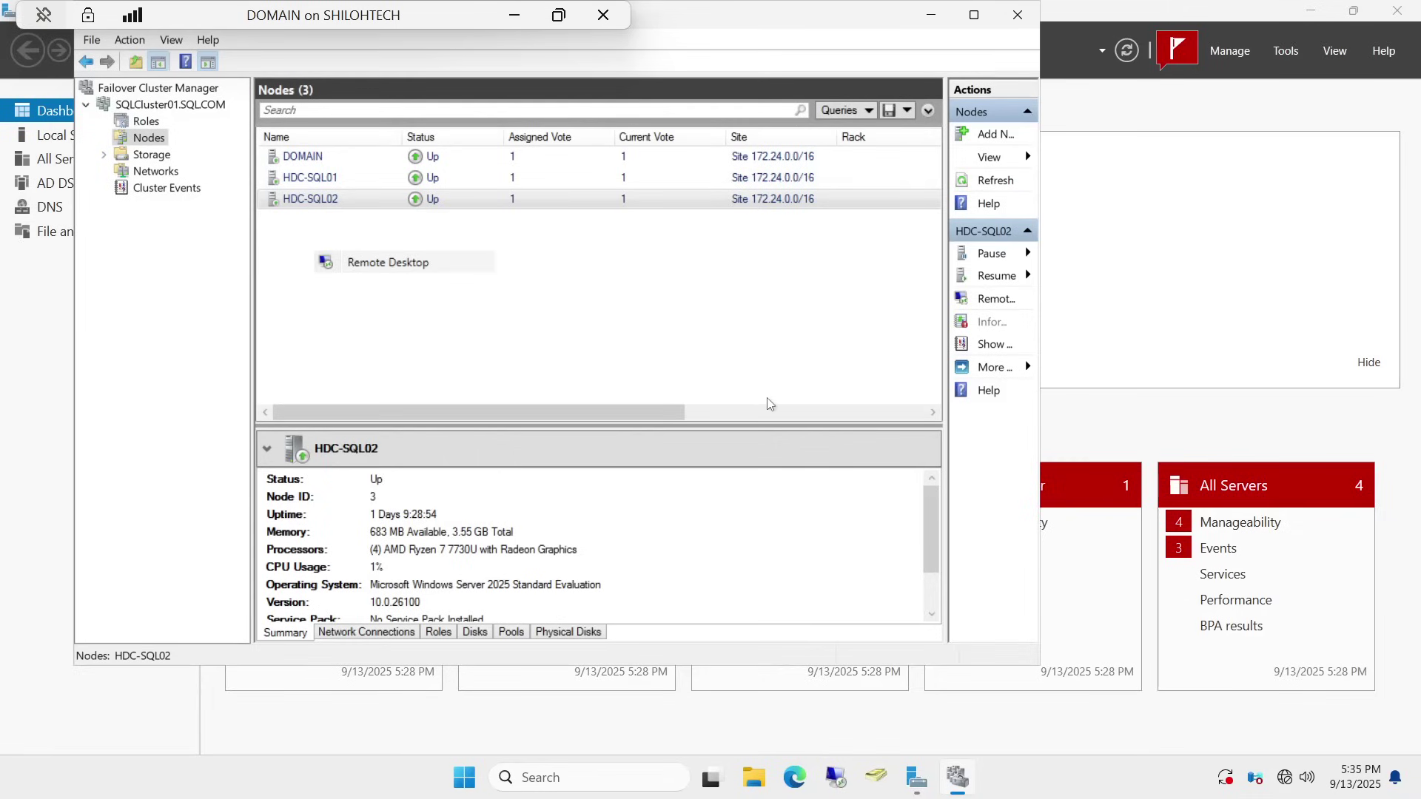
{"action": "left_click", "coordinate": [747, 387]}
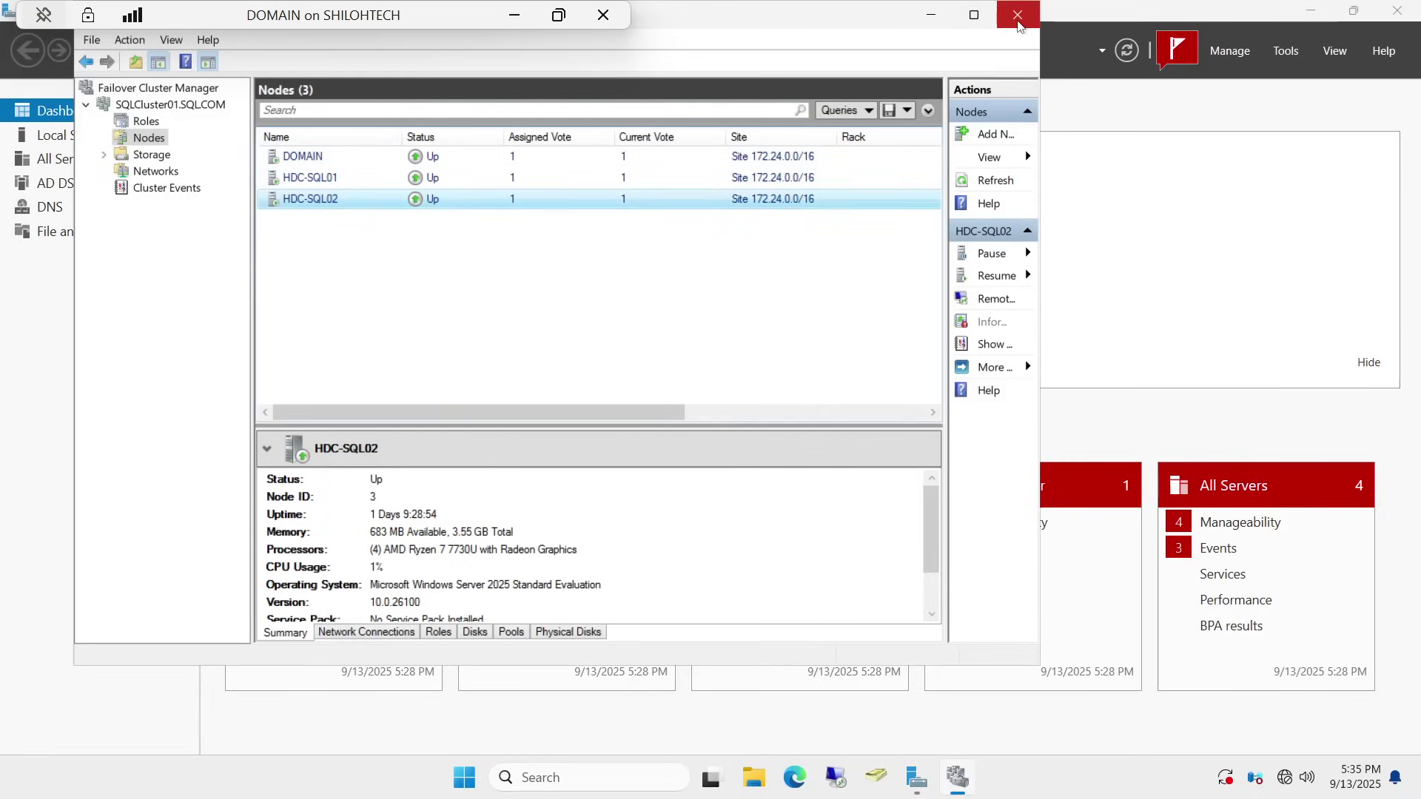
- Close Failover Cluster Manager and review the Local Server properties in Server Manager
{"action": "left_click", "coordinate": [1017, 16]}
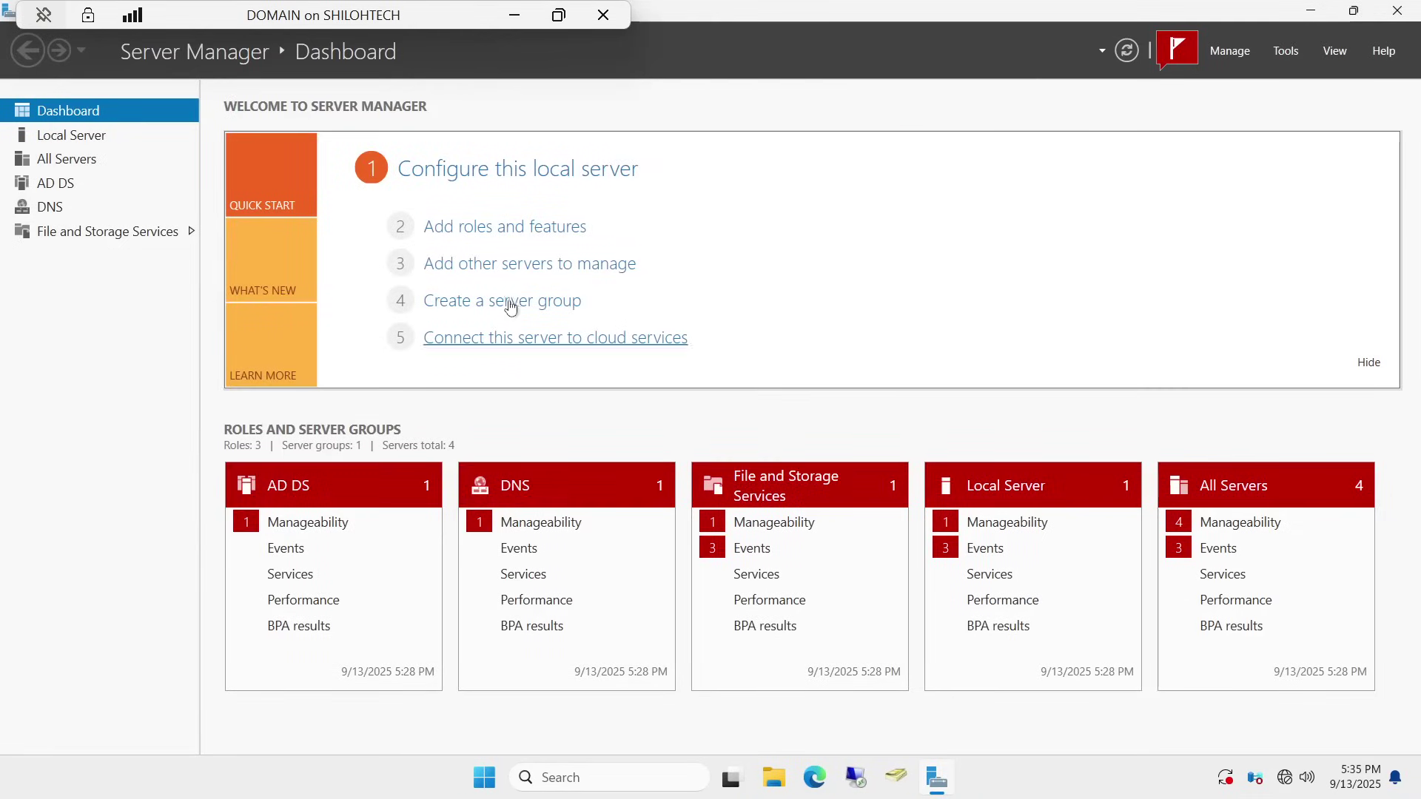
{"action": "left_click", "coordinate": [72, 142]}
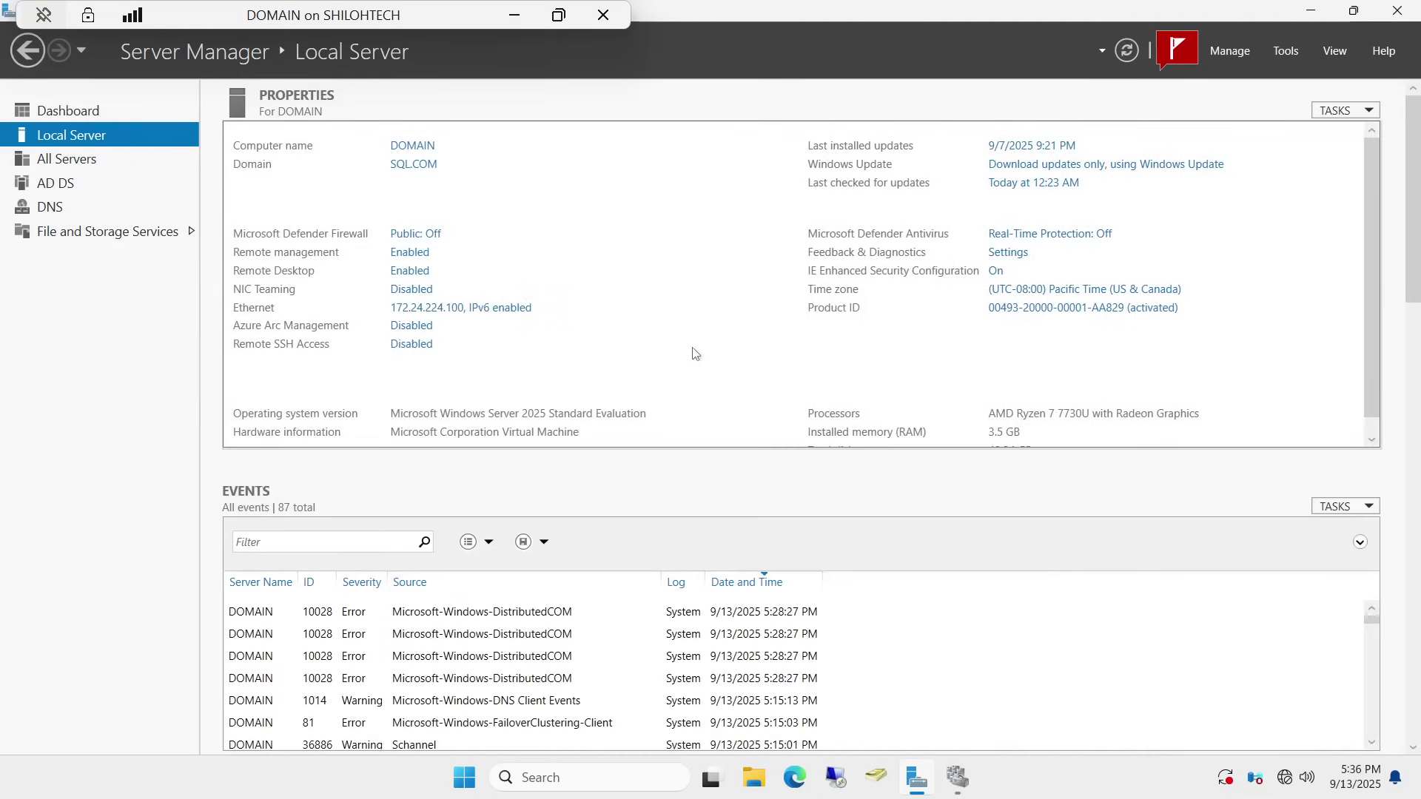
{"action": "scroll", "coordinate": [380, 252], "scroll_direction": "down", "scroll_amount": 1}
{"action": "scroll", "coordinate": [414, 265], "scroll_direction": "up", "scroll_amount": 1}
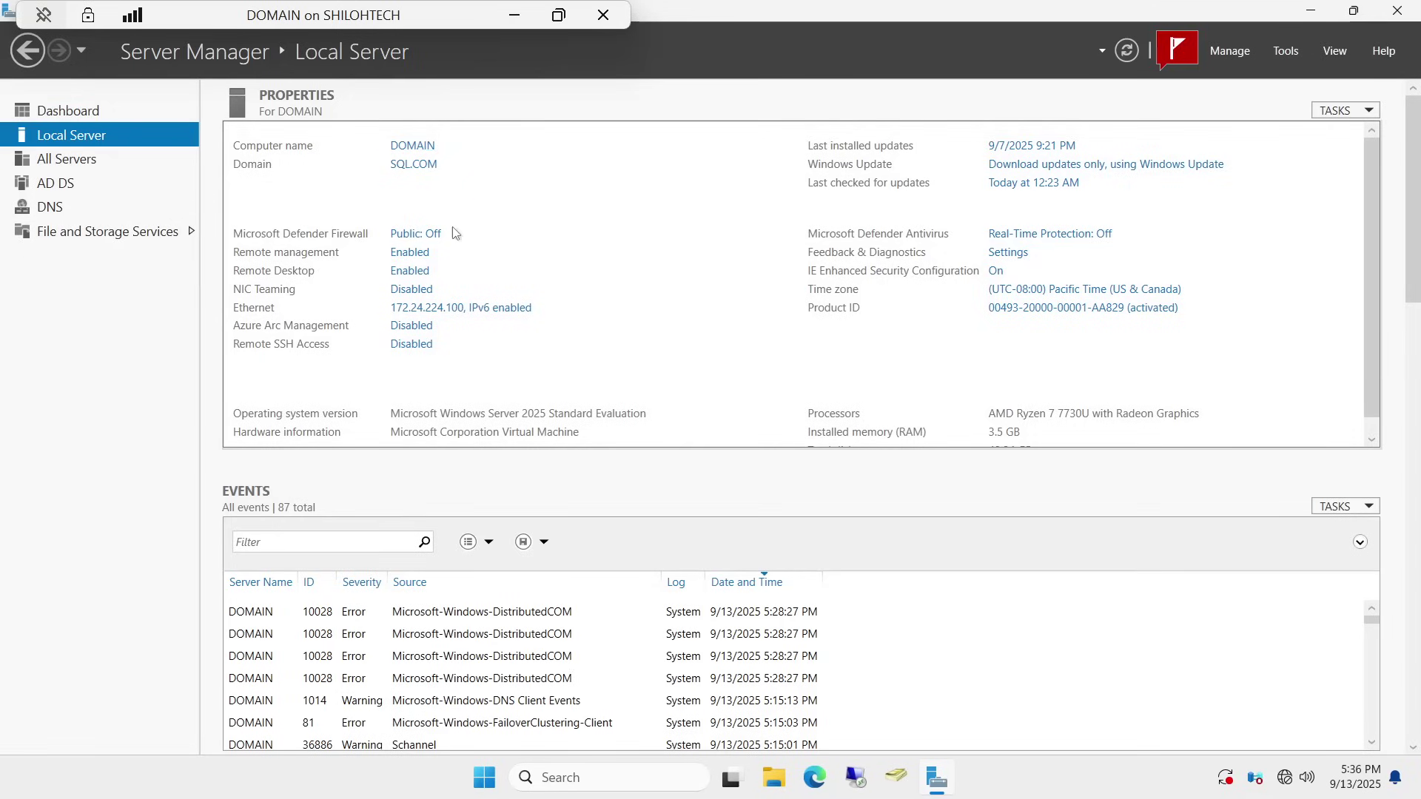
- Relaunch Server Manager so Local Server lists DOMAIN in SQLCluster01, then return to Notepad
{"action": "left_click", "coordinate": [1398, 12]}
{"action": "left_click", "coordinate": [935, 773]}
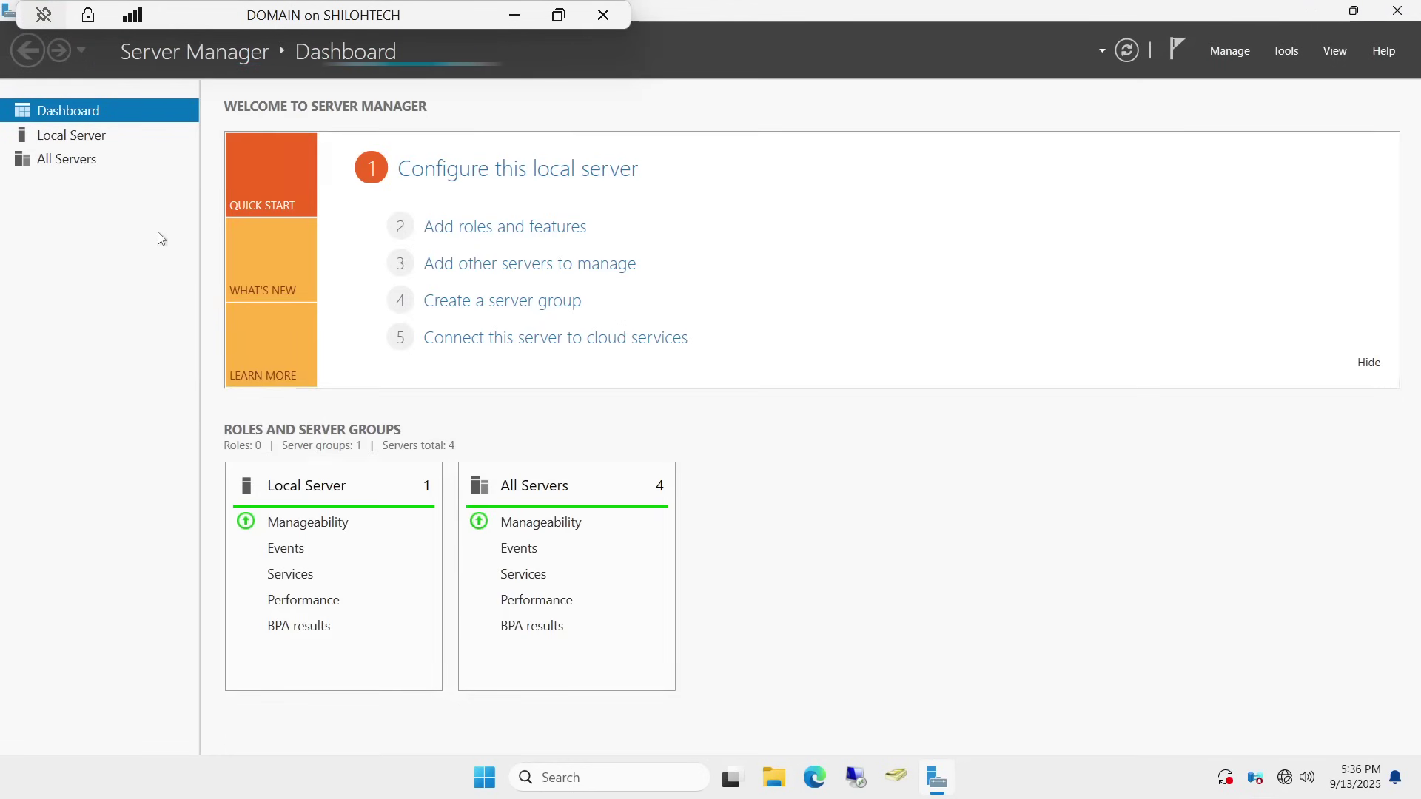
{"action": "left_click", "coordinate": [82, 136]}
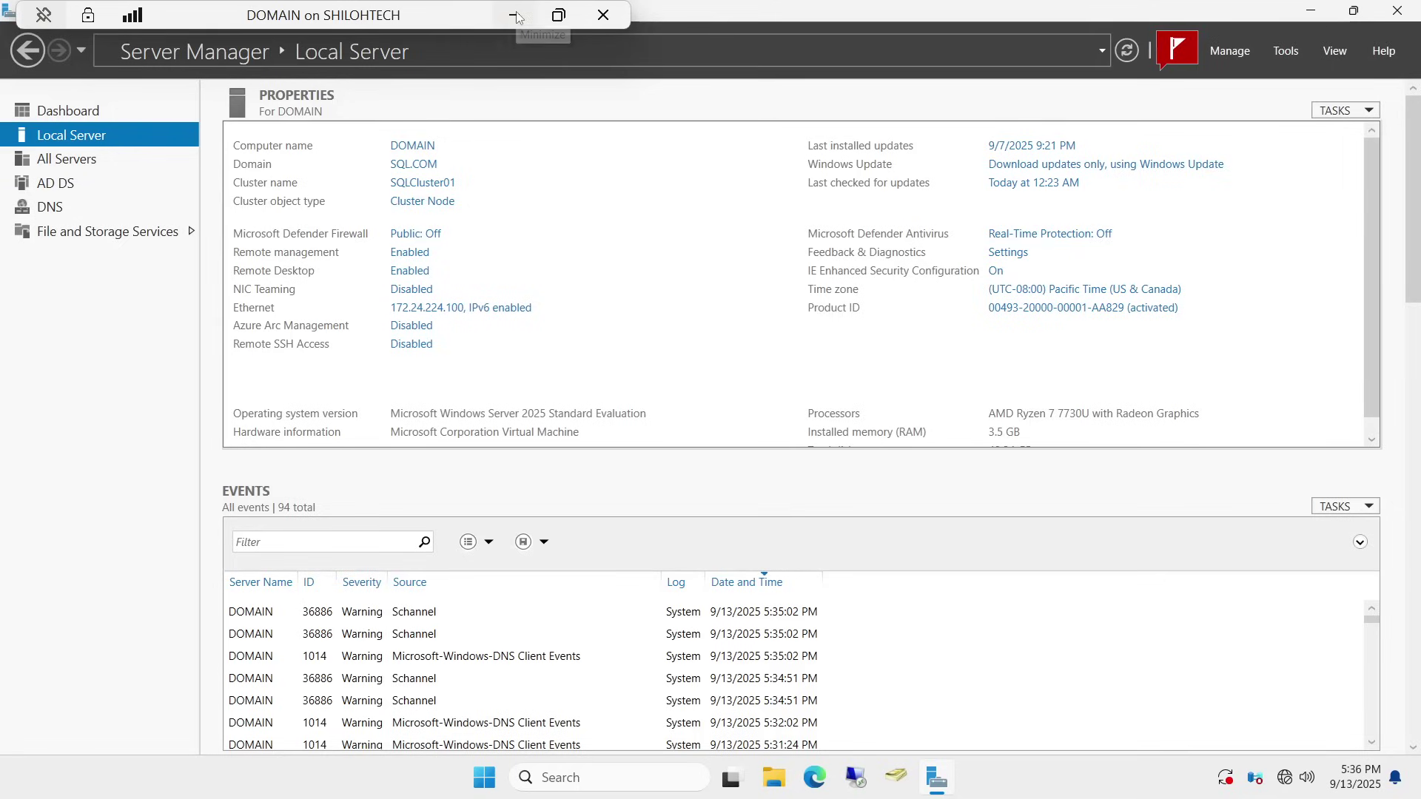
{"action": "left_click", "coordinate": [559, 14]}
{"action": "left_click", "coordinate": [497, 16]}
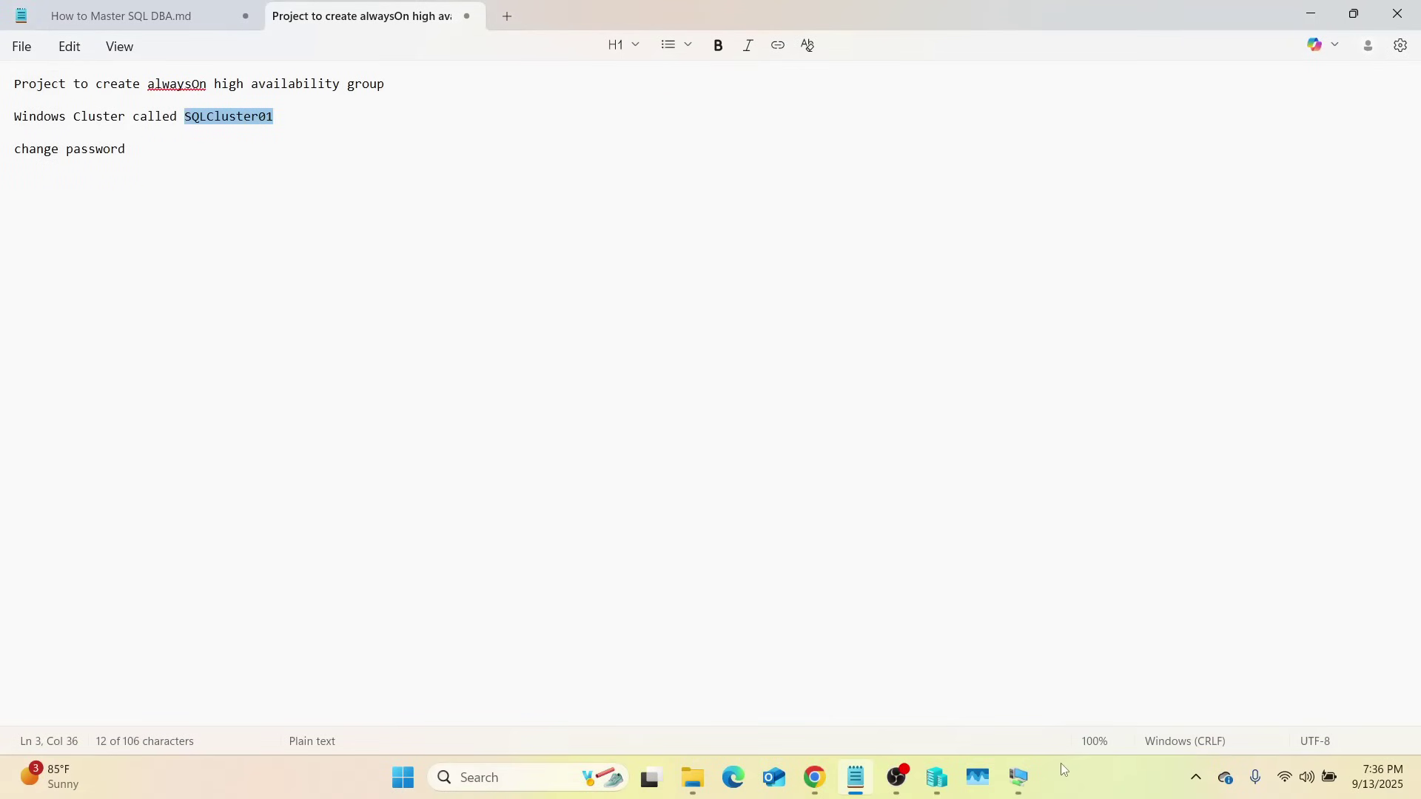
- Switch to the HDC-SQL01 VM session and launch SQL Server Configuration Manager
{"action": "mouse_move", "coordinate": [1019, 778]}
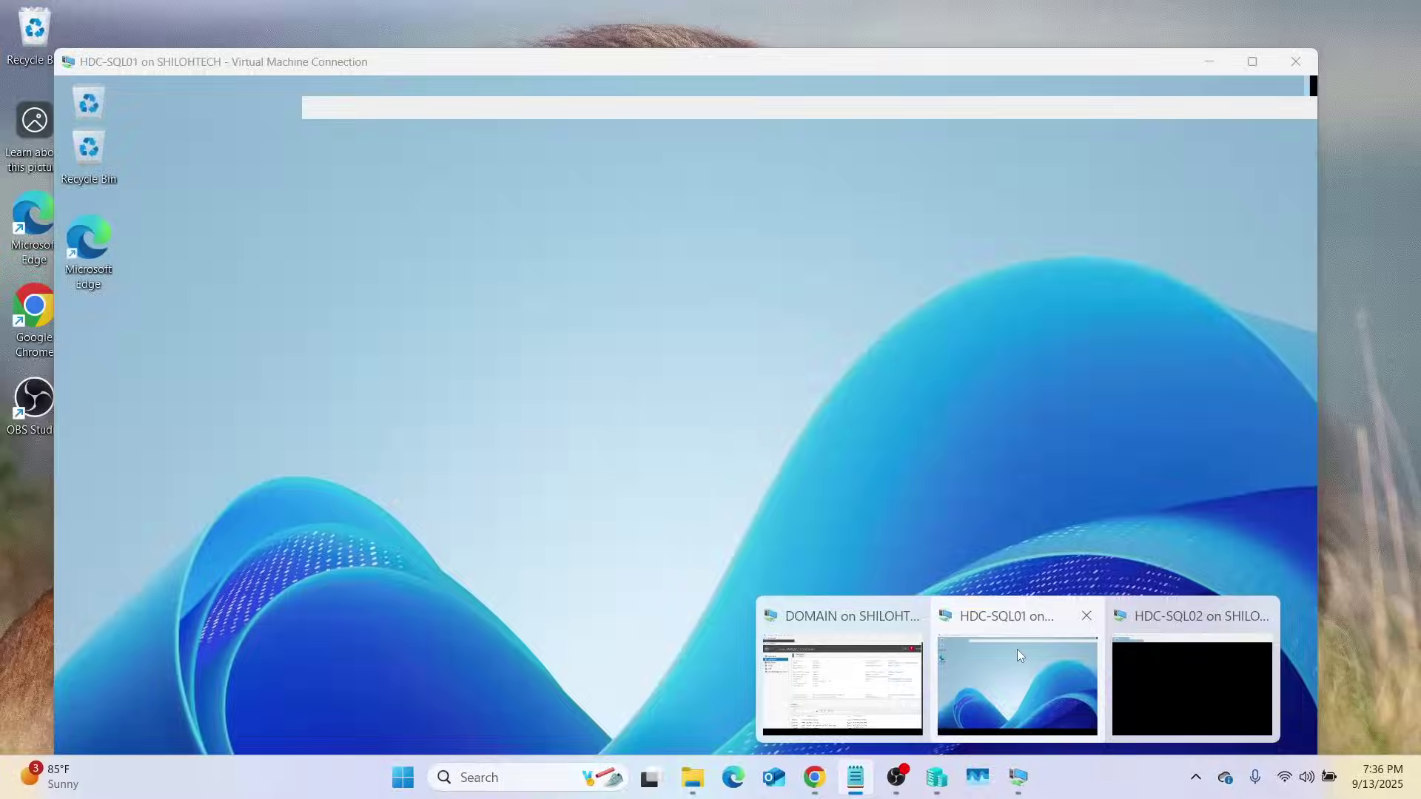
{"action": "left_click", "coordinate": [1018, 650]}
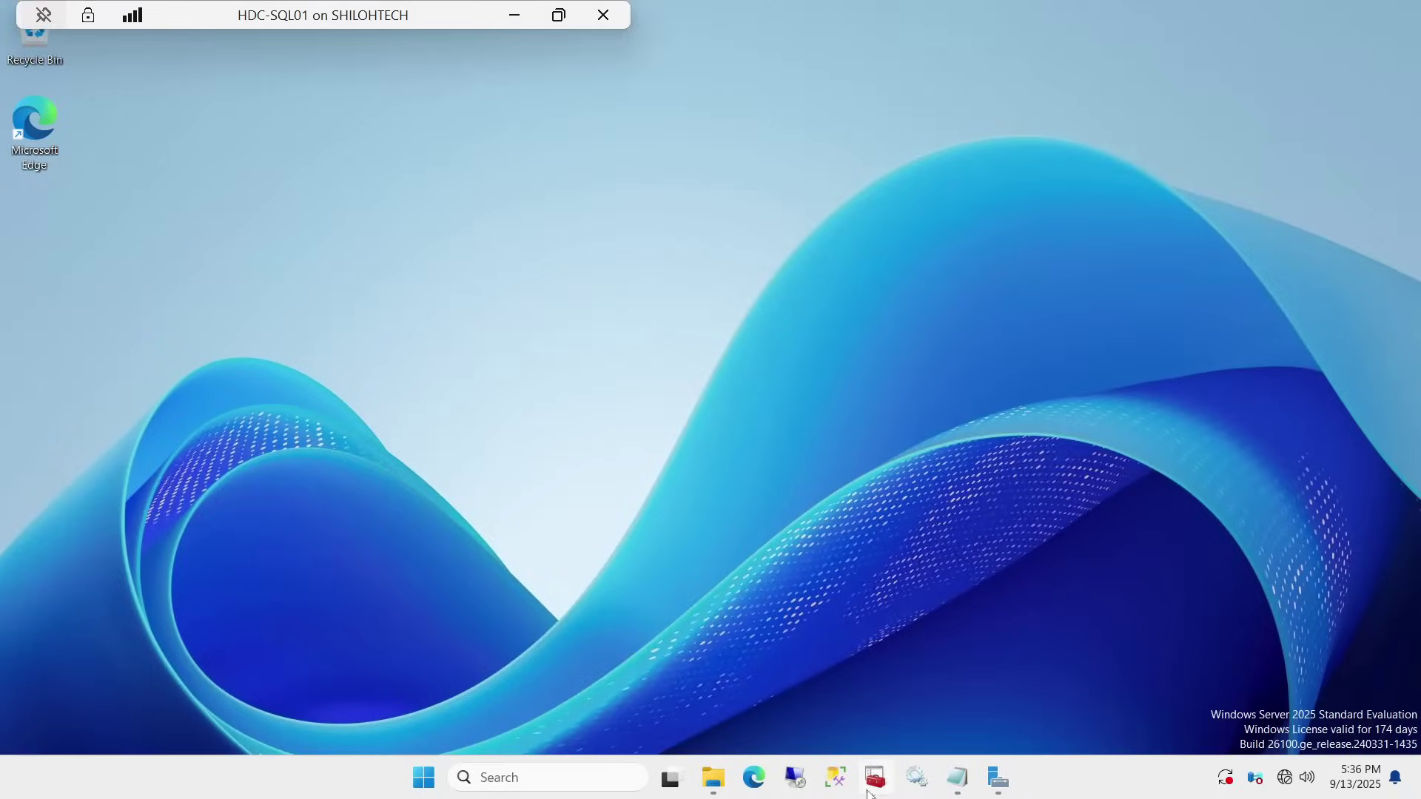
{"action": "left_click", "coordinate": [874, 778]}
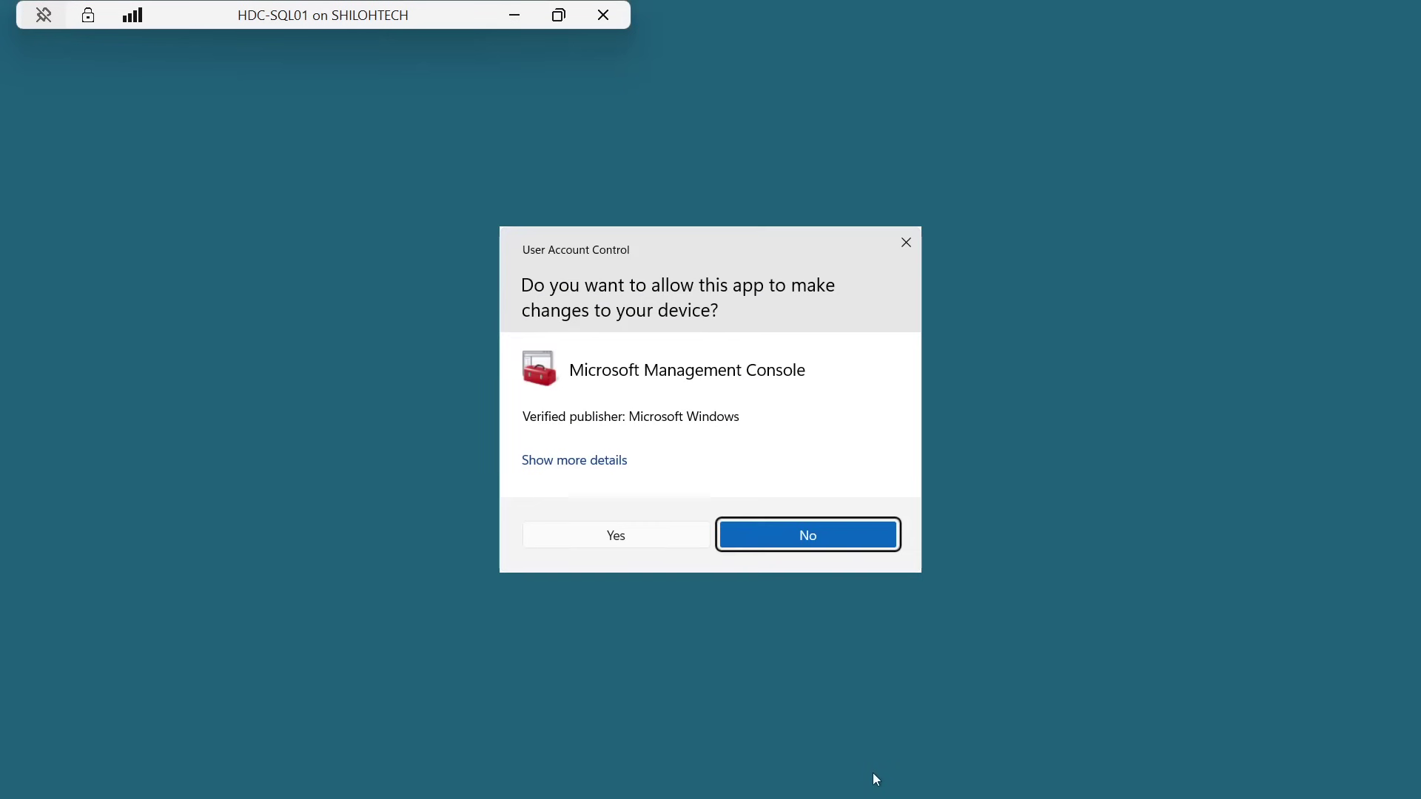
- Check that SQL Server (MSSQLSERVER) Always On settings show cluster SQLCluster01, then close the tool
{"action": "left_click", "coordinate": [633, 543]}
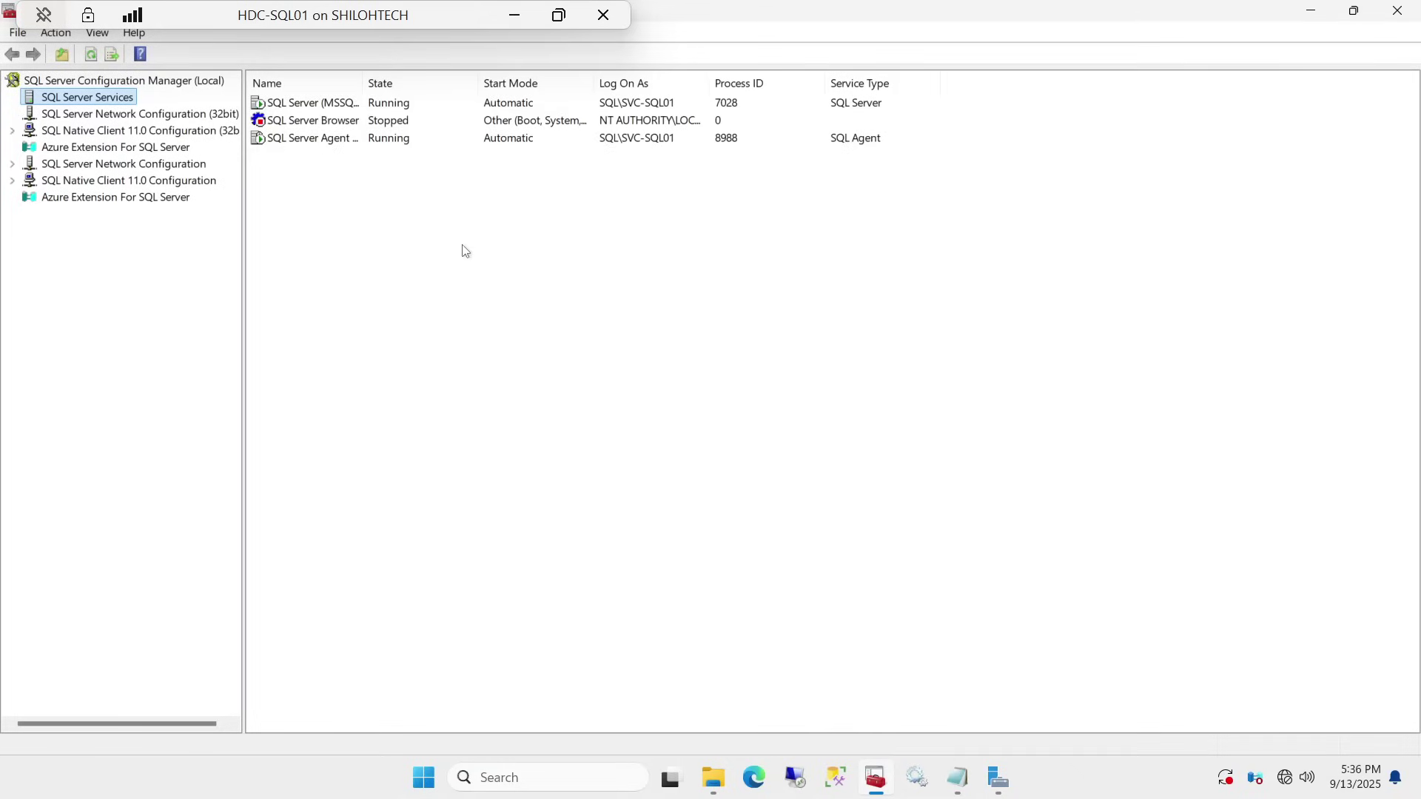
{"action": "right_click", "coordinate": [304, 109]}
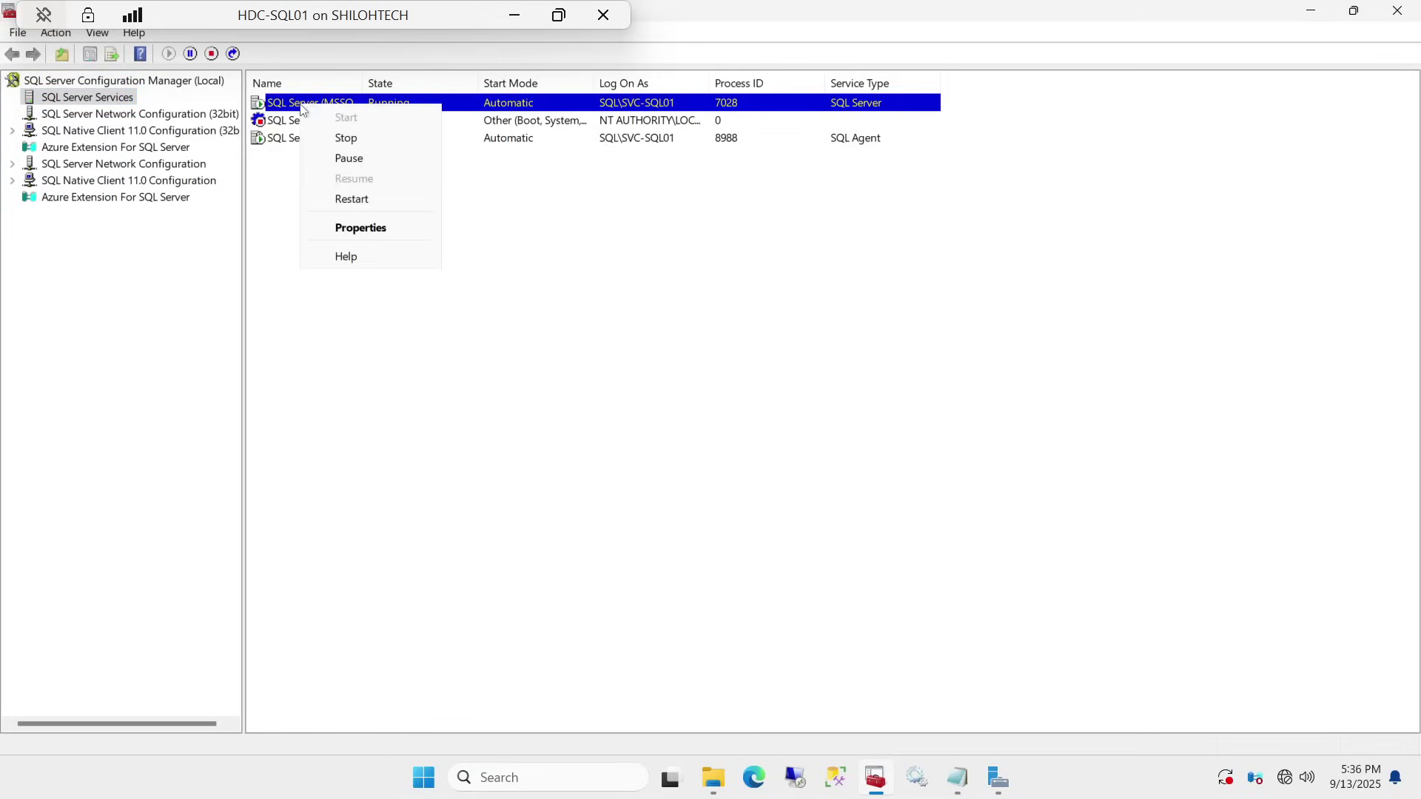
{"action": "left_click", "coordinate": [410, 228]}
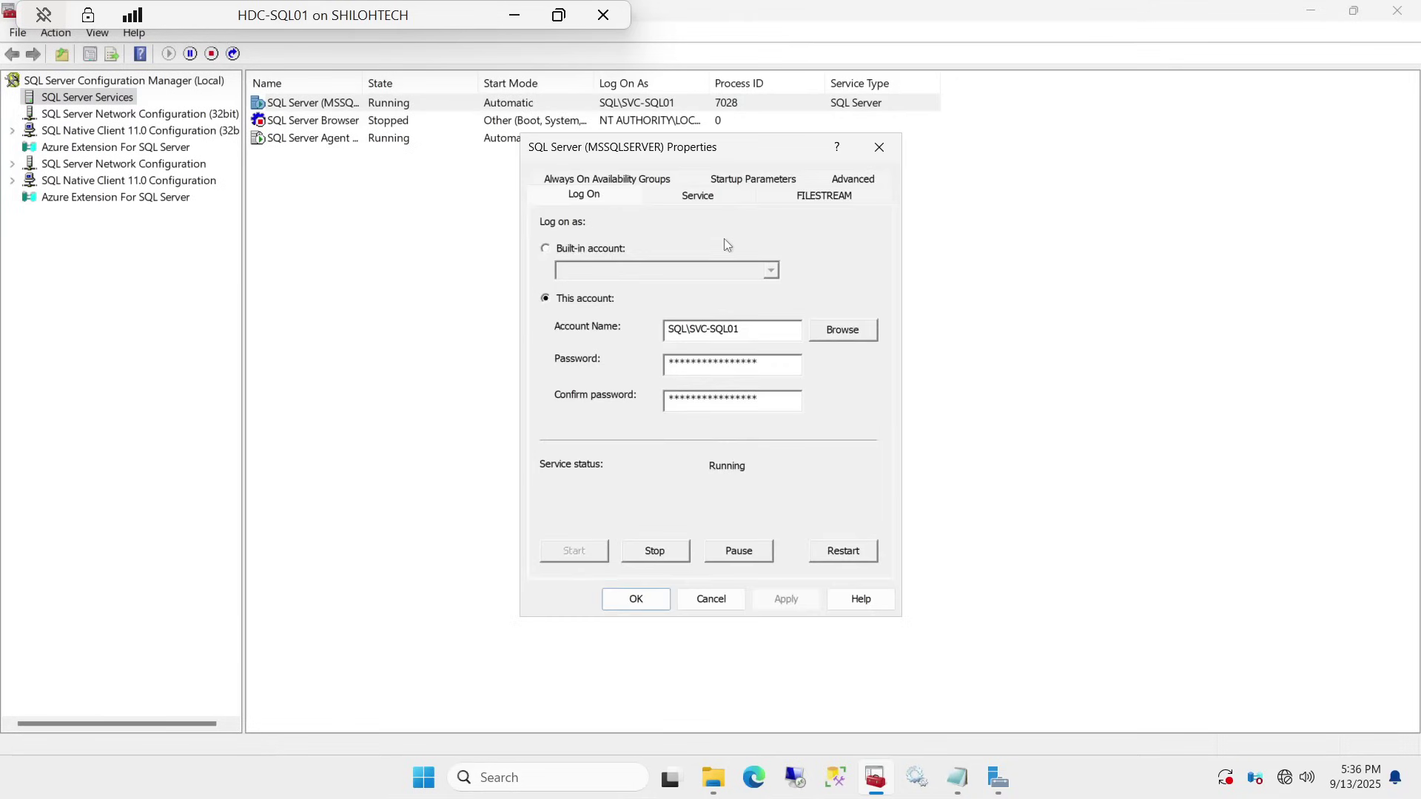
{"action": "left_click", "coordinate": [631, 180]}
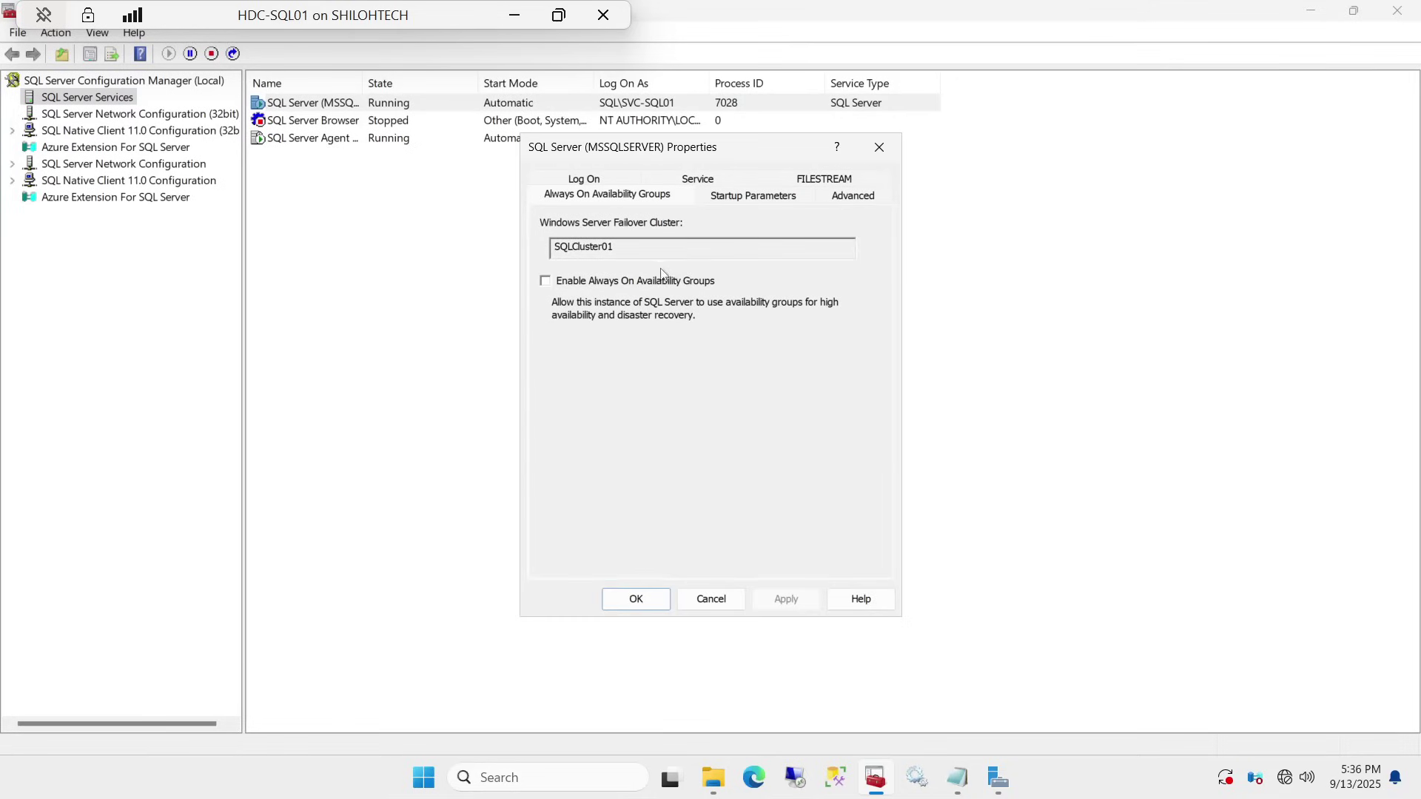
{"action": "left_click_drag", "start_coordinate": [615, 247], "coordinate": [553, 246]}
{"action": "left_click", "coordinate": [710, 600]}
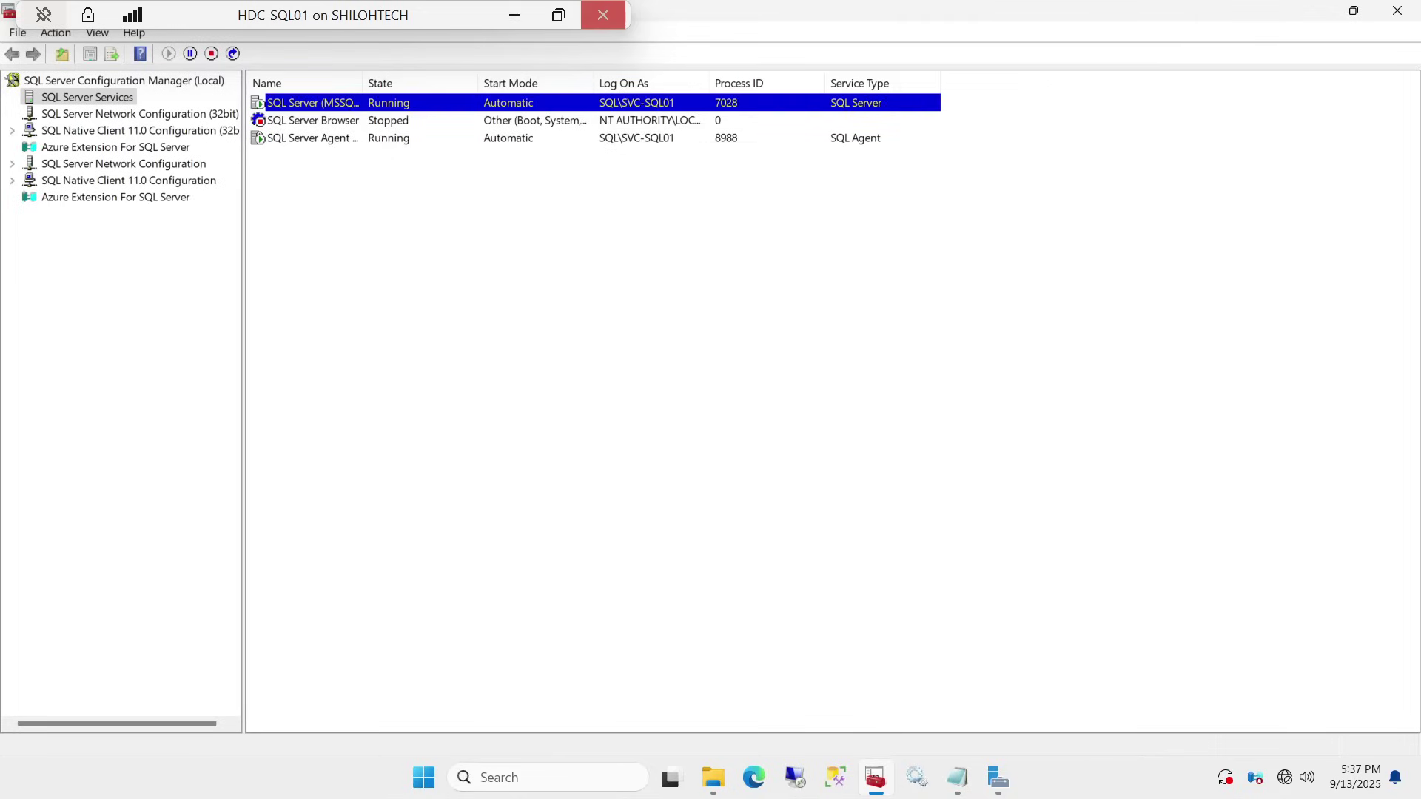
{"action": "left_click", "coordinate": [1398, 10]}
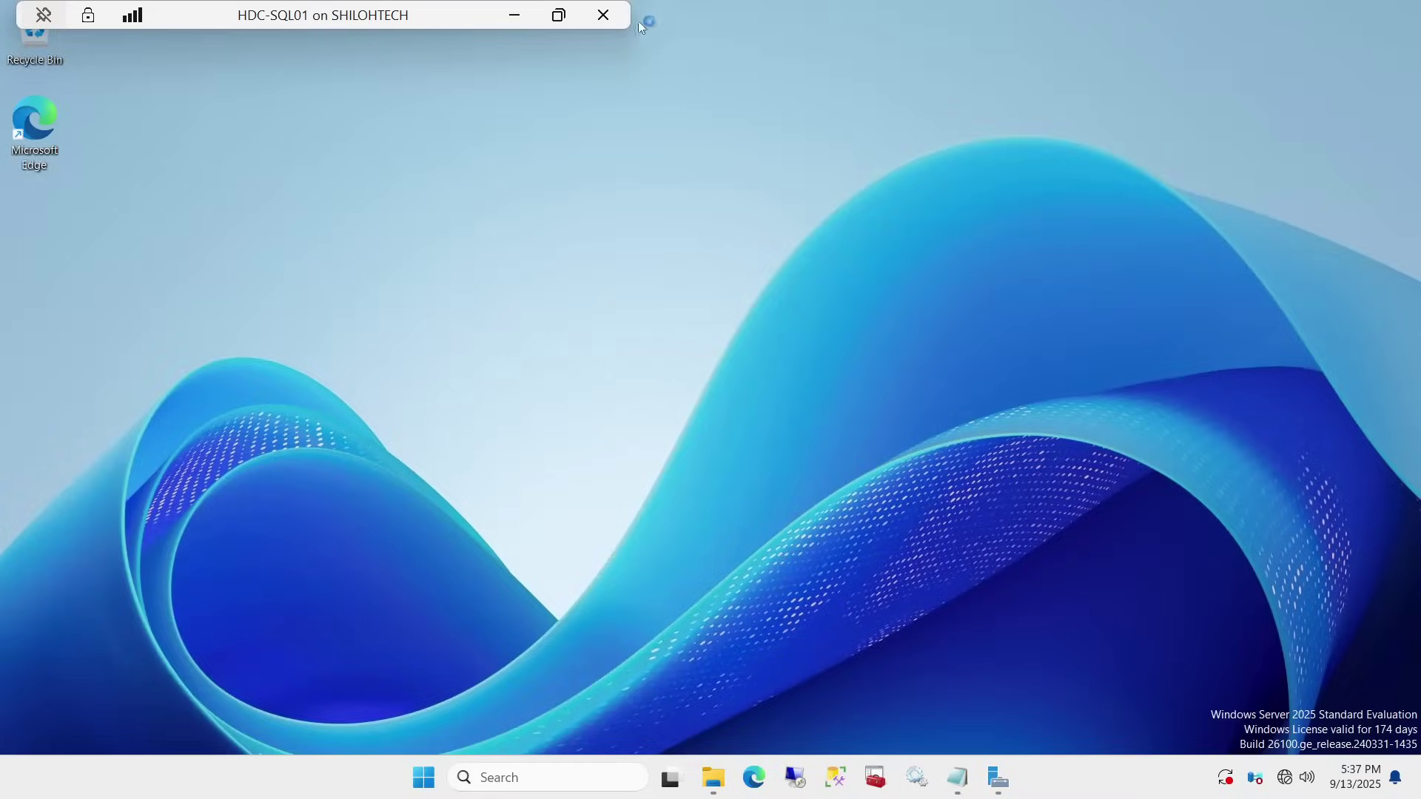
- Minimize the HDC-SQL01 session and switch to the HDC-SQL02 VM desktop
{"action": "left_click", "coordinate": [512, 16]}
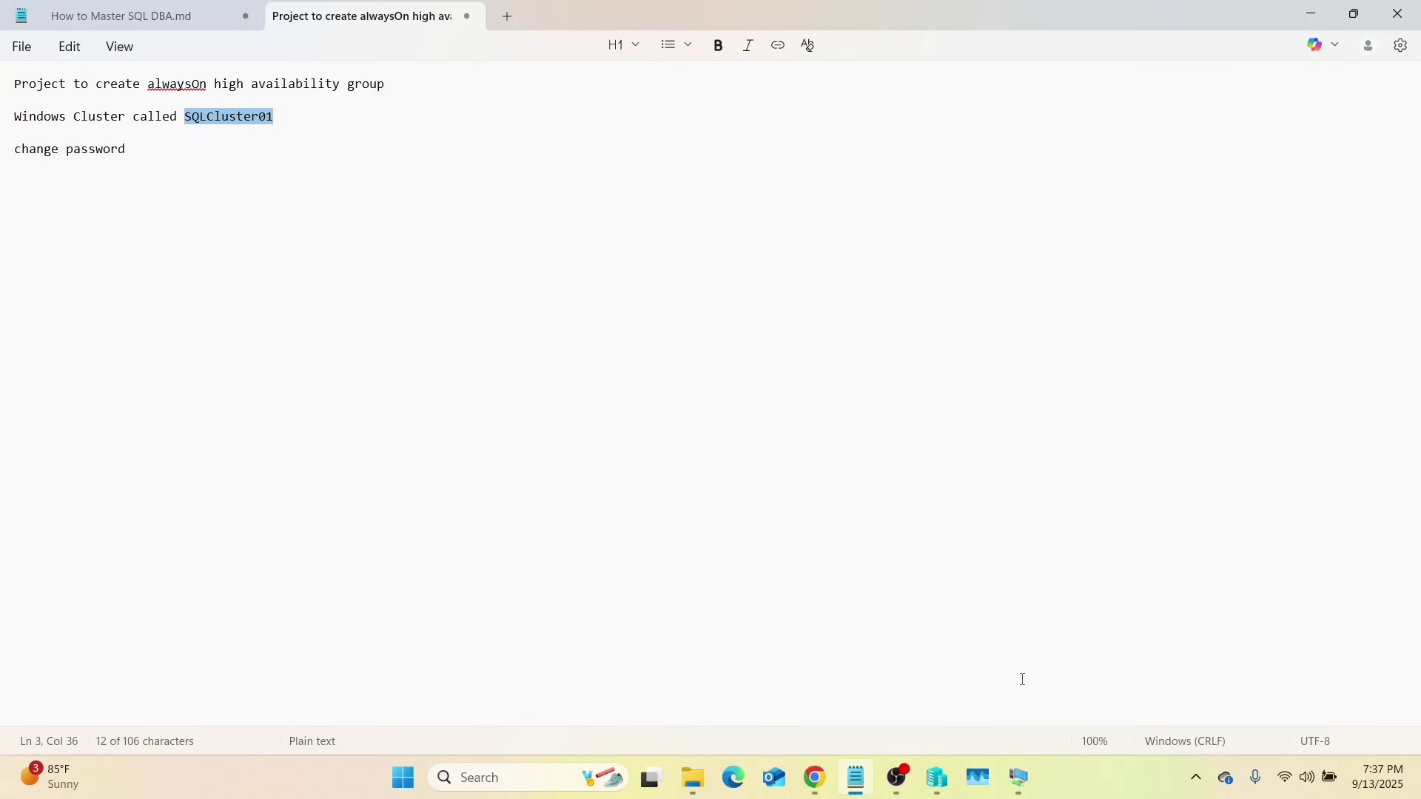
{"action": "mouse_move", "coordinate": [1019, 777]}
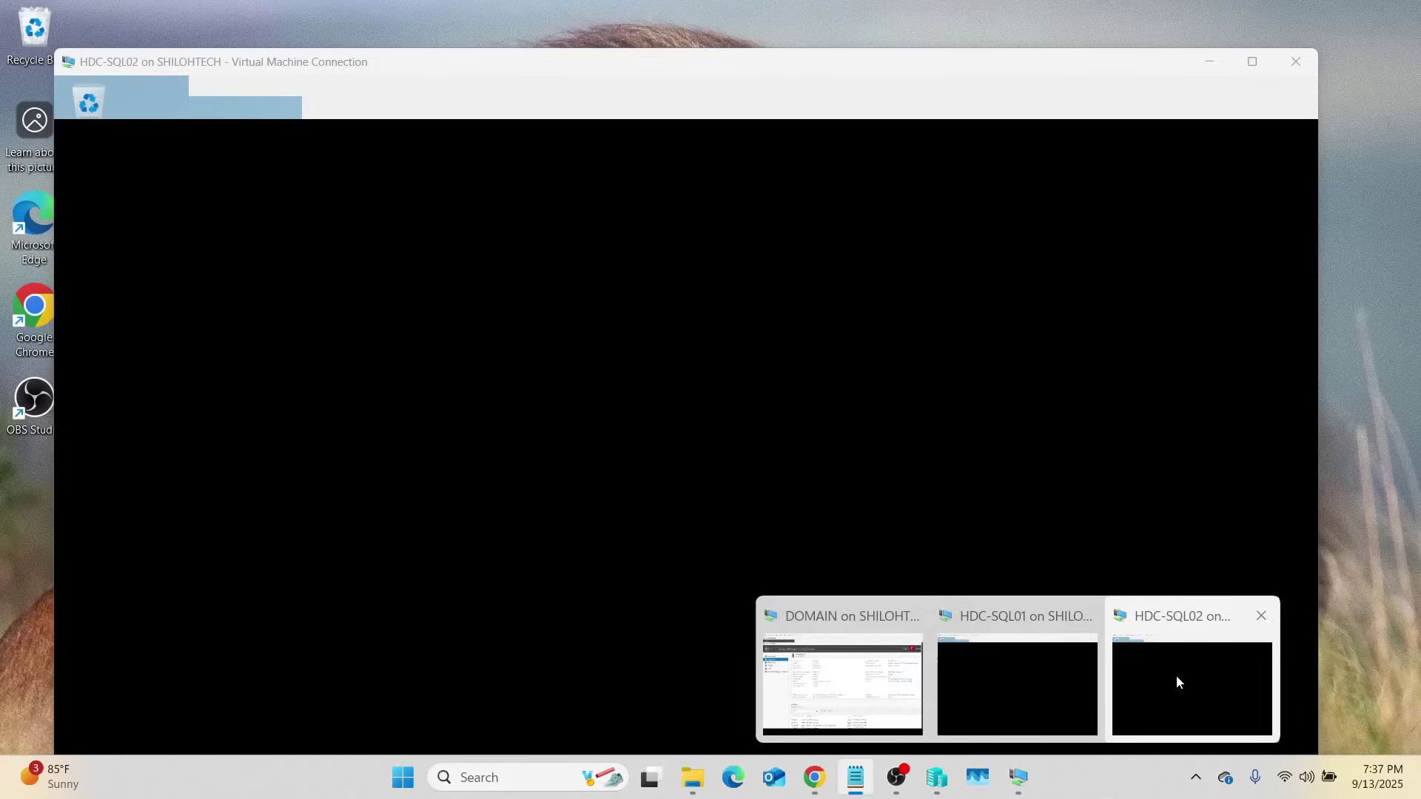
{"action": "left_click", "coordinate": [1179, 682]}
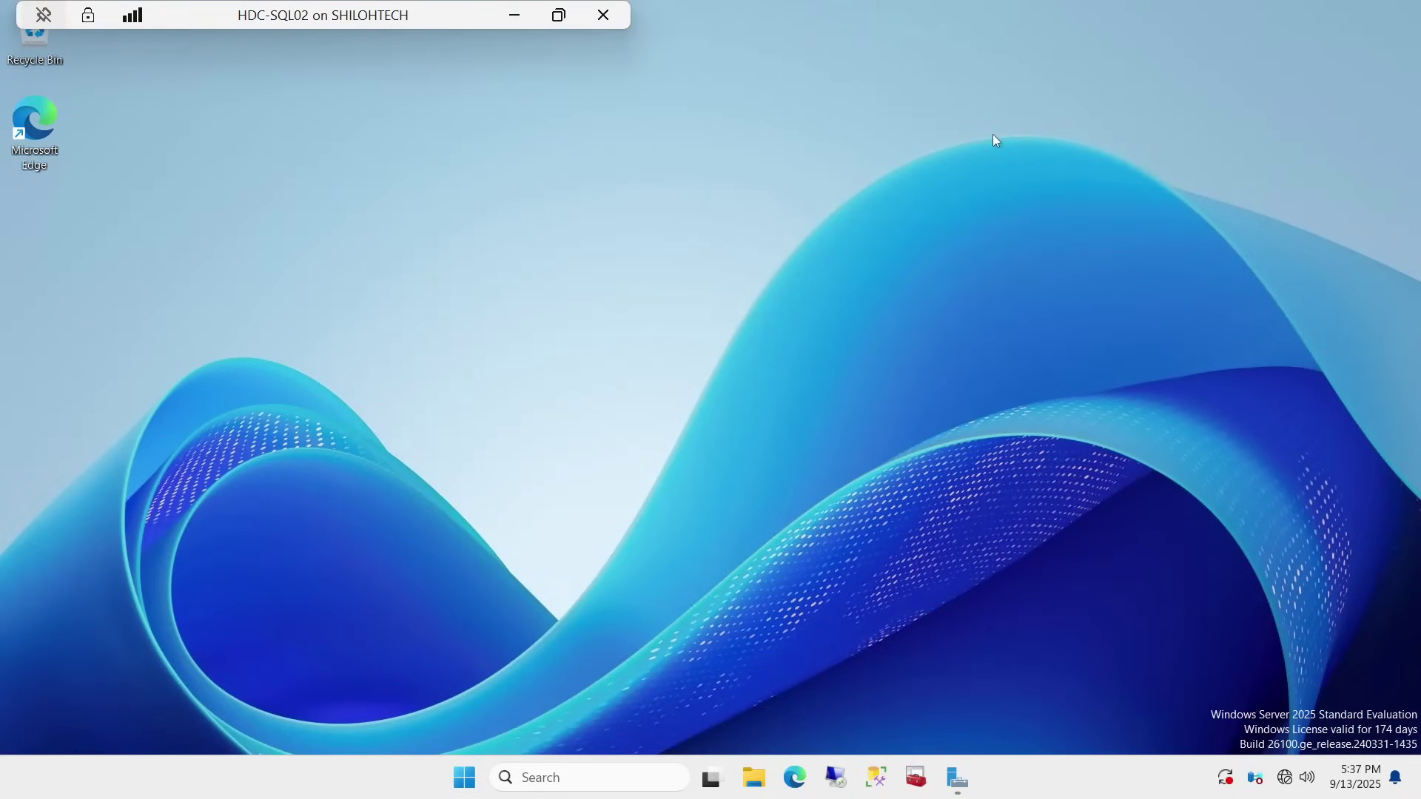
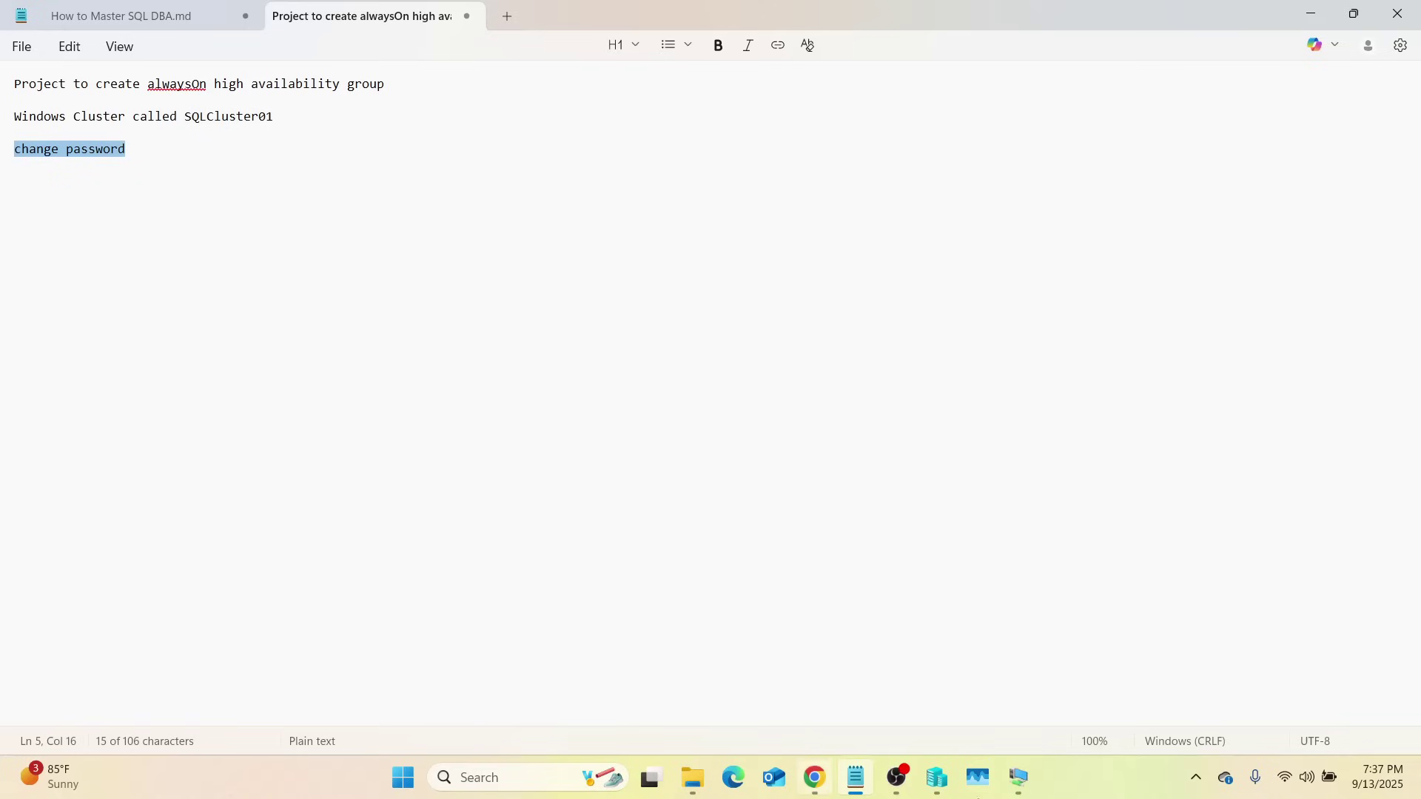
- Bring up the HDC-SQL02 virtual machine preview from the taskbar, keeping the Notepad project notes
{"action": "mouse_move", "coordinate": [1019, 778]}
{"action": "mouse_move", "coordinate": [1035, 690]}
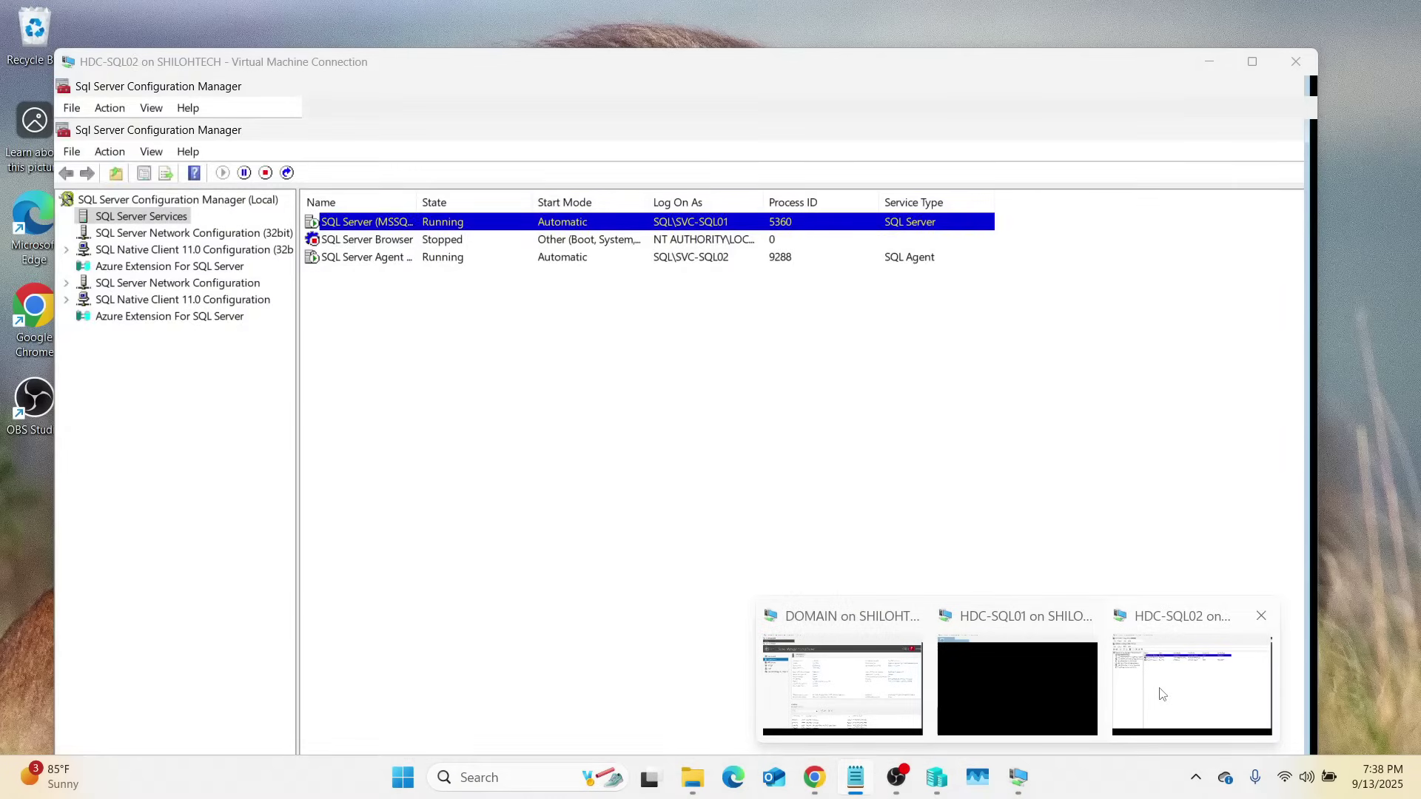
- Switch to HDC-SQL02 and bring up the SQL Server (MSSQLSERVER) service's context menu
{"action": "left_click", "coordinate": [1162, 694]}
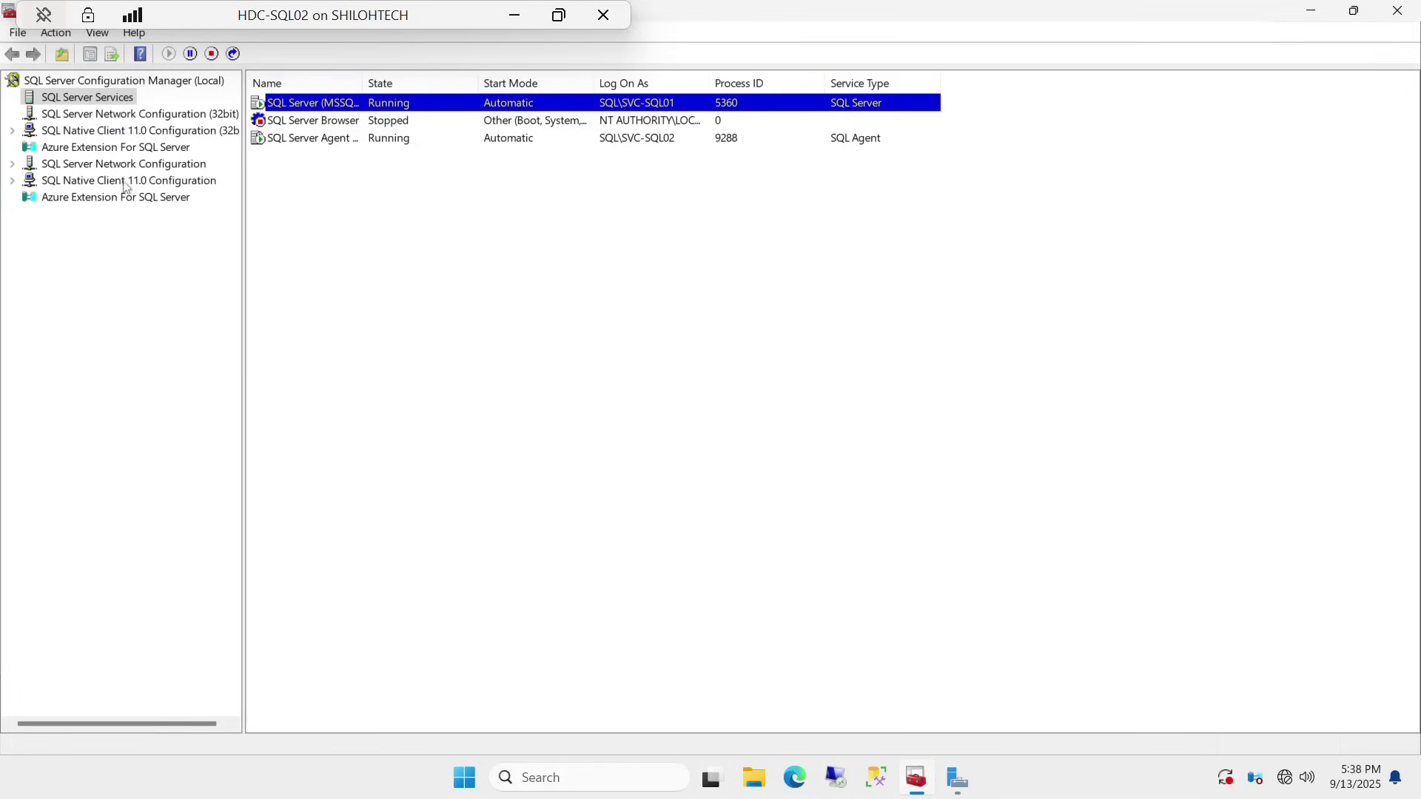
{"action": "right_click", "coordinate": [331, 107]}
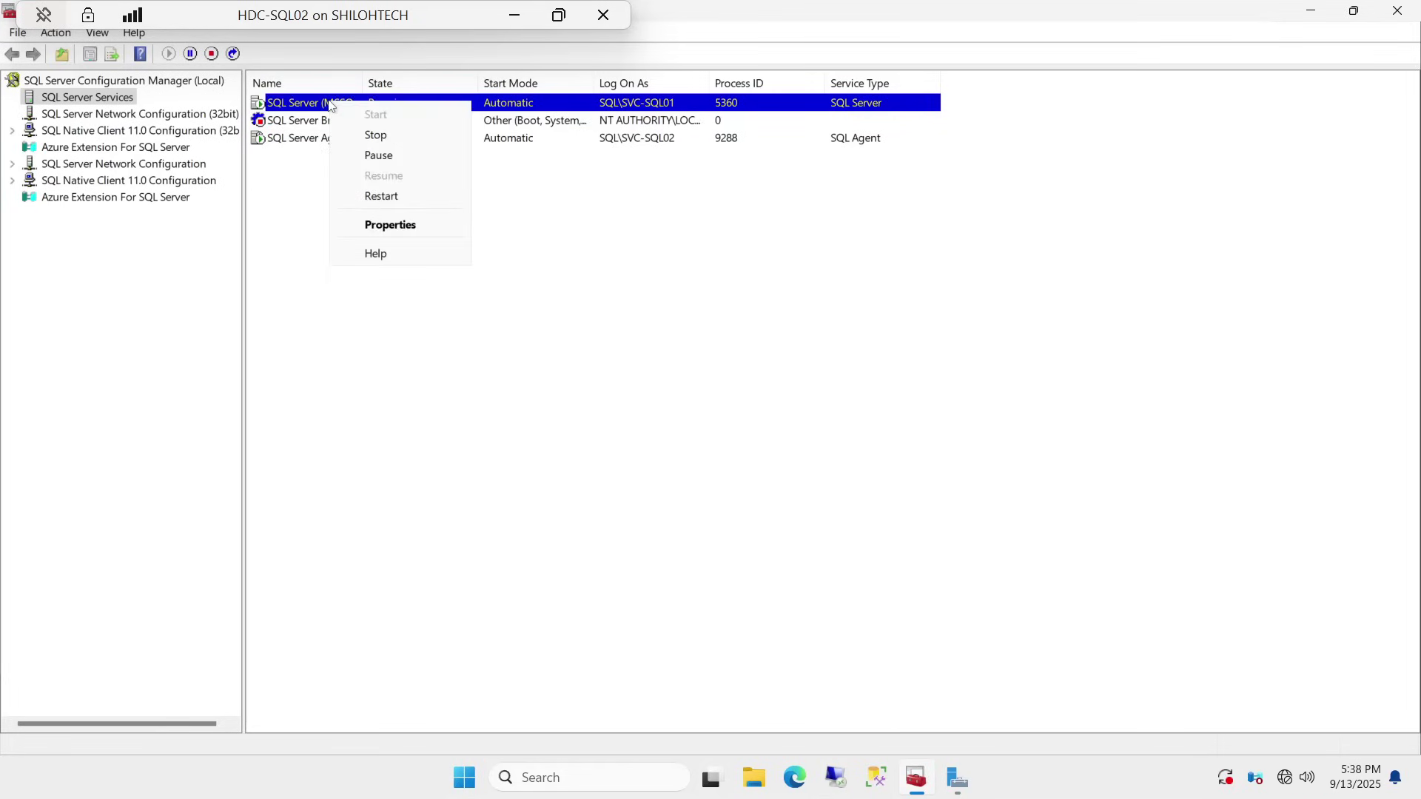
- Open the SQL Server service's Log On properties, select its account name, and browse for a replacement
{"action": "left_click", "coordinate": [386, 226]}
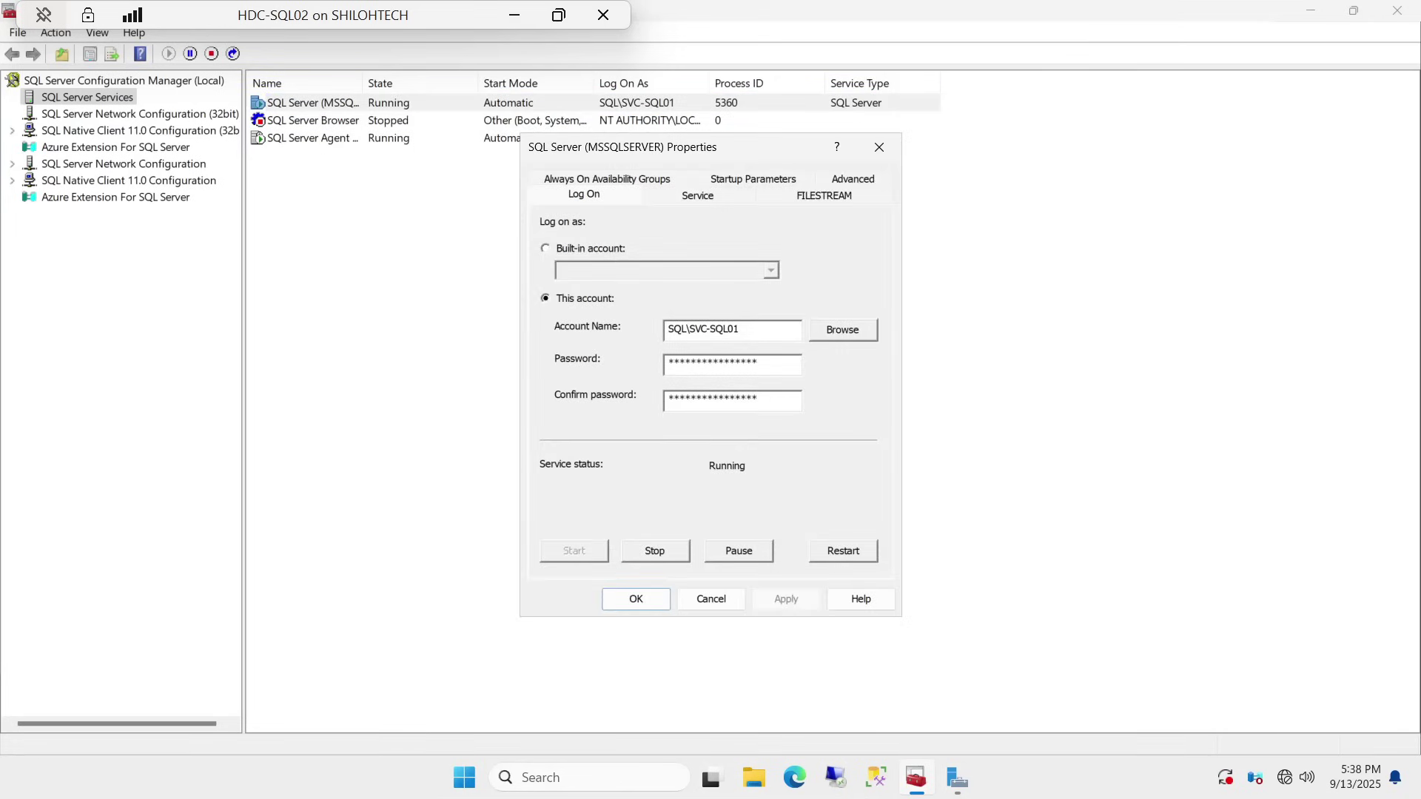
{"action": "left_click_drag", "start_coordinate": [741, 329], "coordinate": [667, 330]}
{"action": "left_click", "coordinate": [739, 329]}
{"action": "left_click_drag", "start_coordinate": [739, 329], "coordinate": [669, 329]}
{"action": "left_click", "coordinate": [738, 328]}
{"action": "left_click_drag", "start_coordinate": [738, 329], "coordinate": [669, 329]}
{"action": "left_click", "coordinate": [844, 333]}
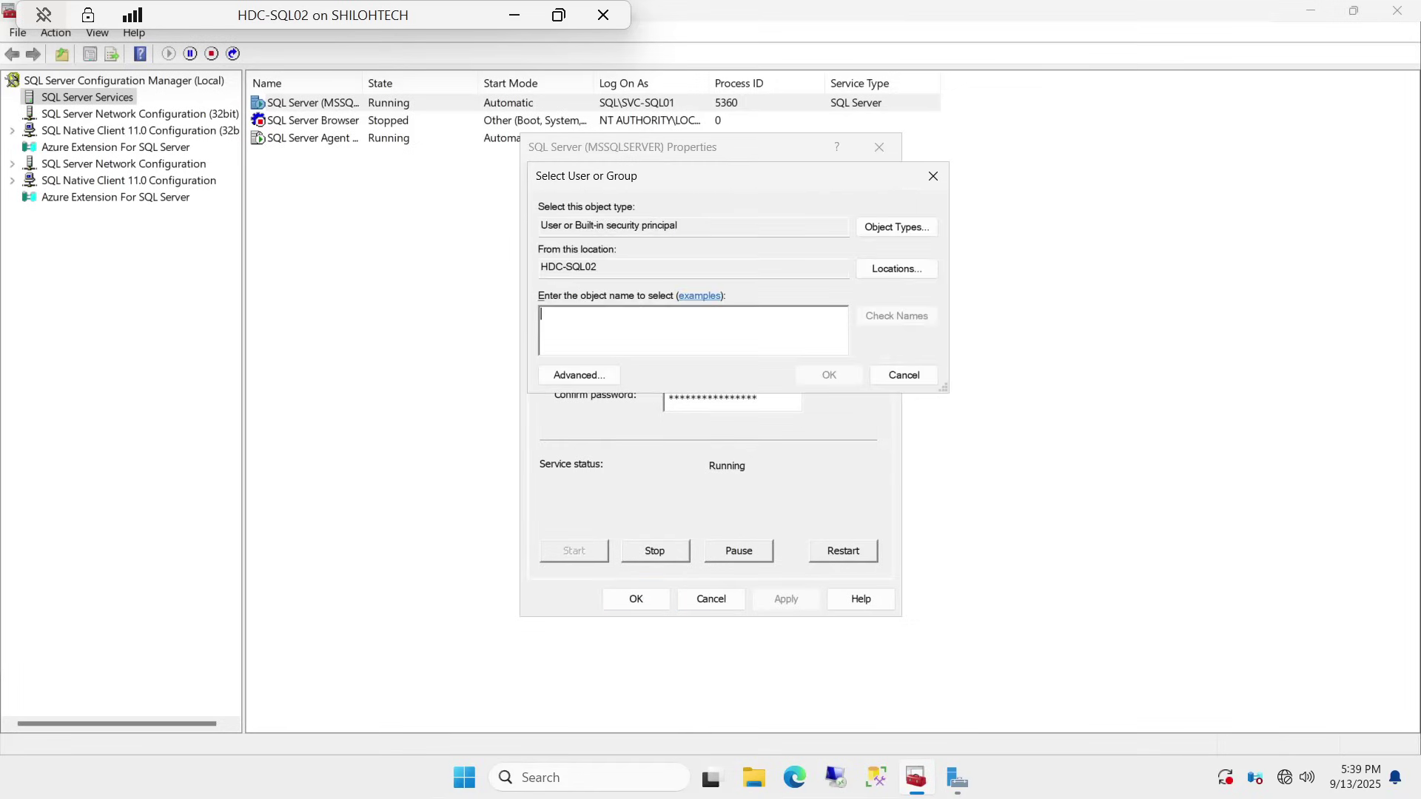
- Search the Entire Directory for svc and set SQL\SVC-SQL01 as the SQL Server log-on account
{"action": "left_click", "coordinate": [888, 271]}
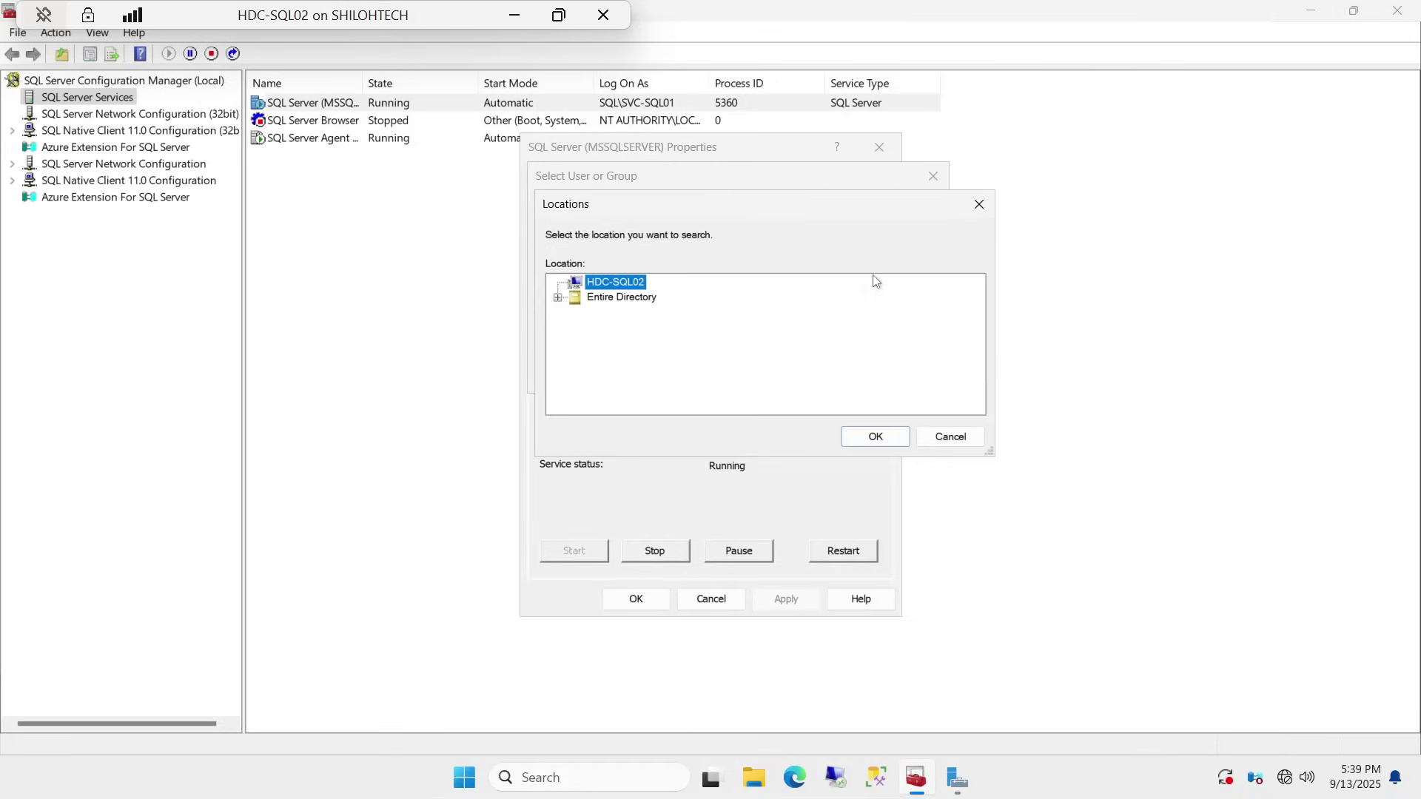
{"action": "left_click", "coordinate": [621, 297]}
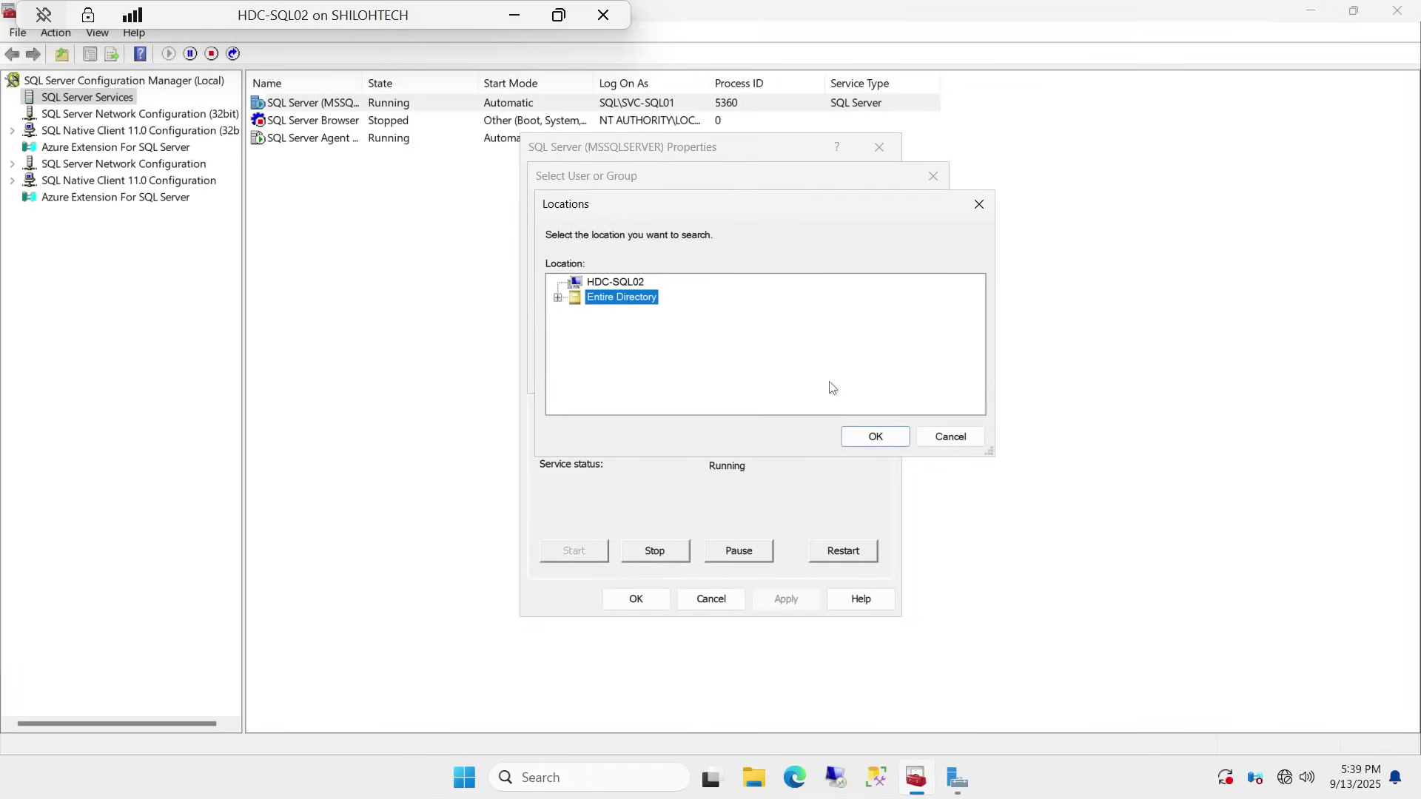
{"action": "left_click", "coordinate": [875, 438]}
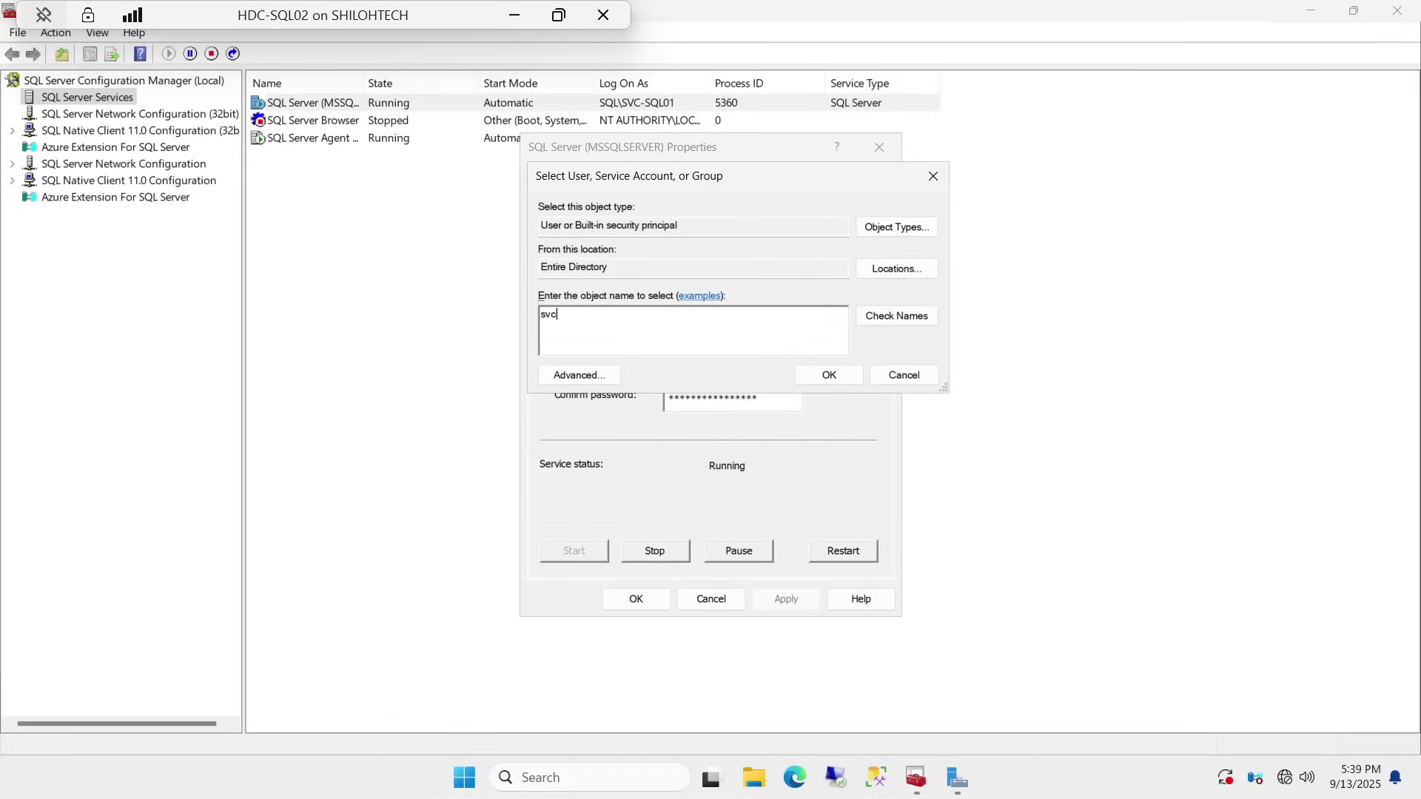
{"action": "left_click", "coordinate": [897, 317]}
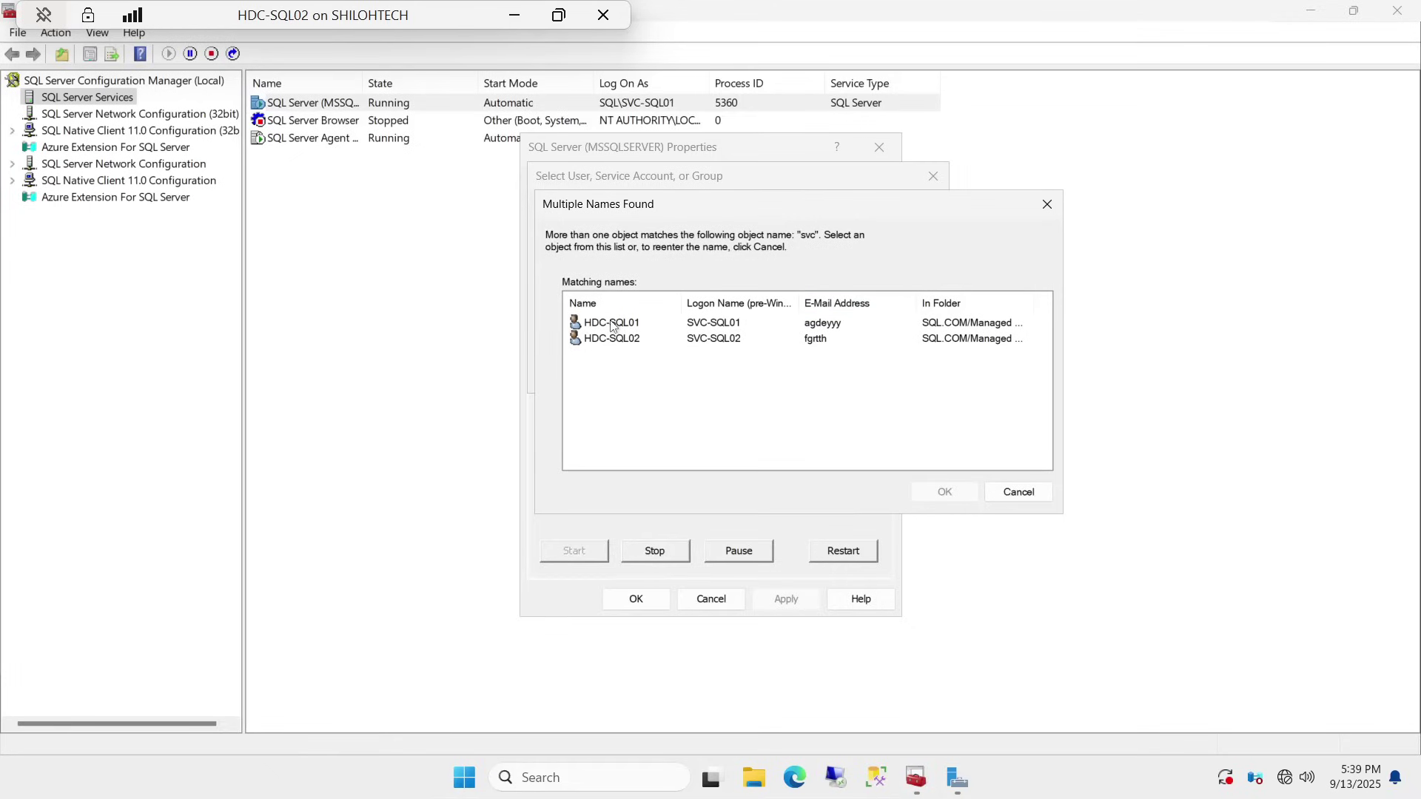
{"action": "left_click", "coordinate": [612, 326]}
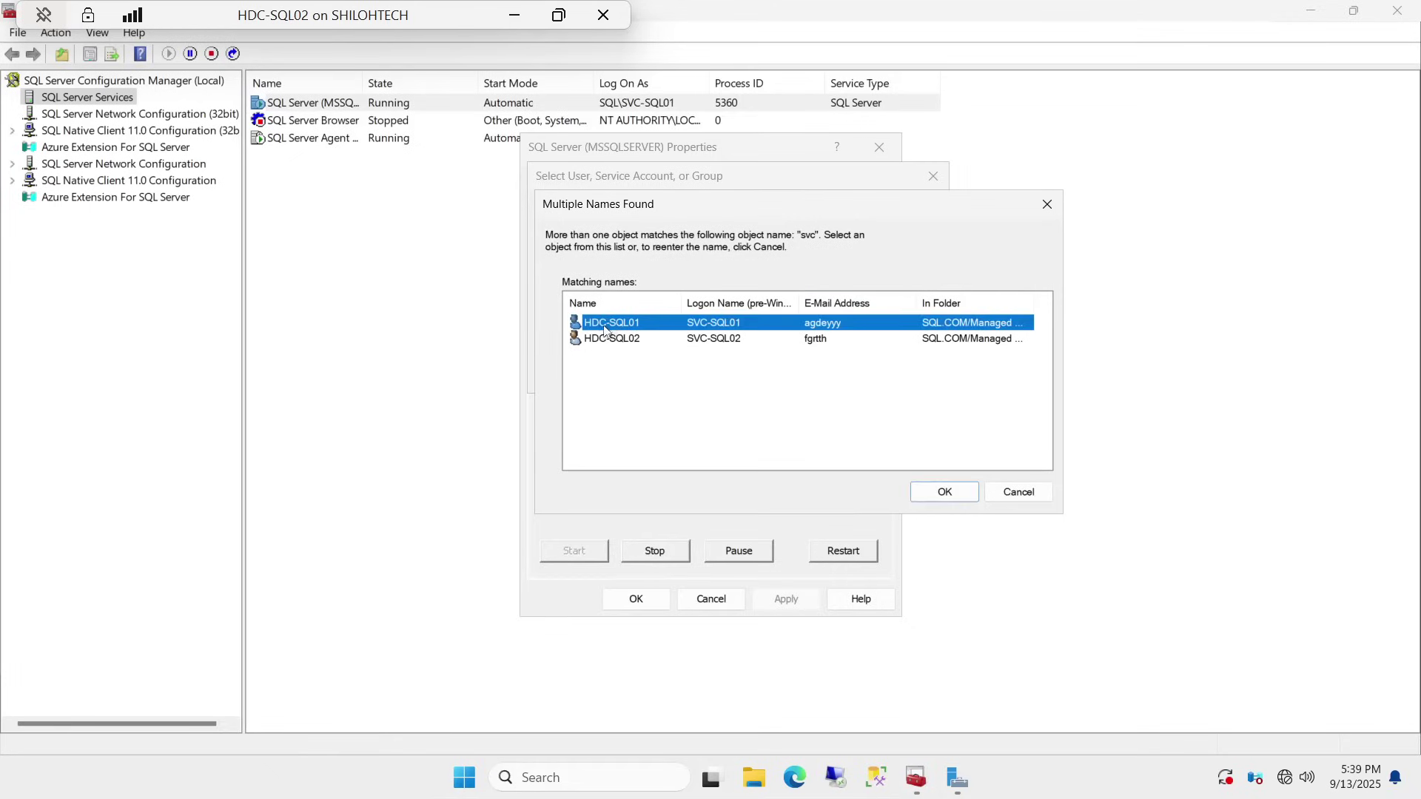
{"action": "left_click", "coordinate": [947, 492]}
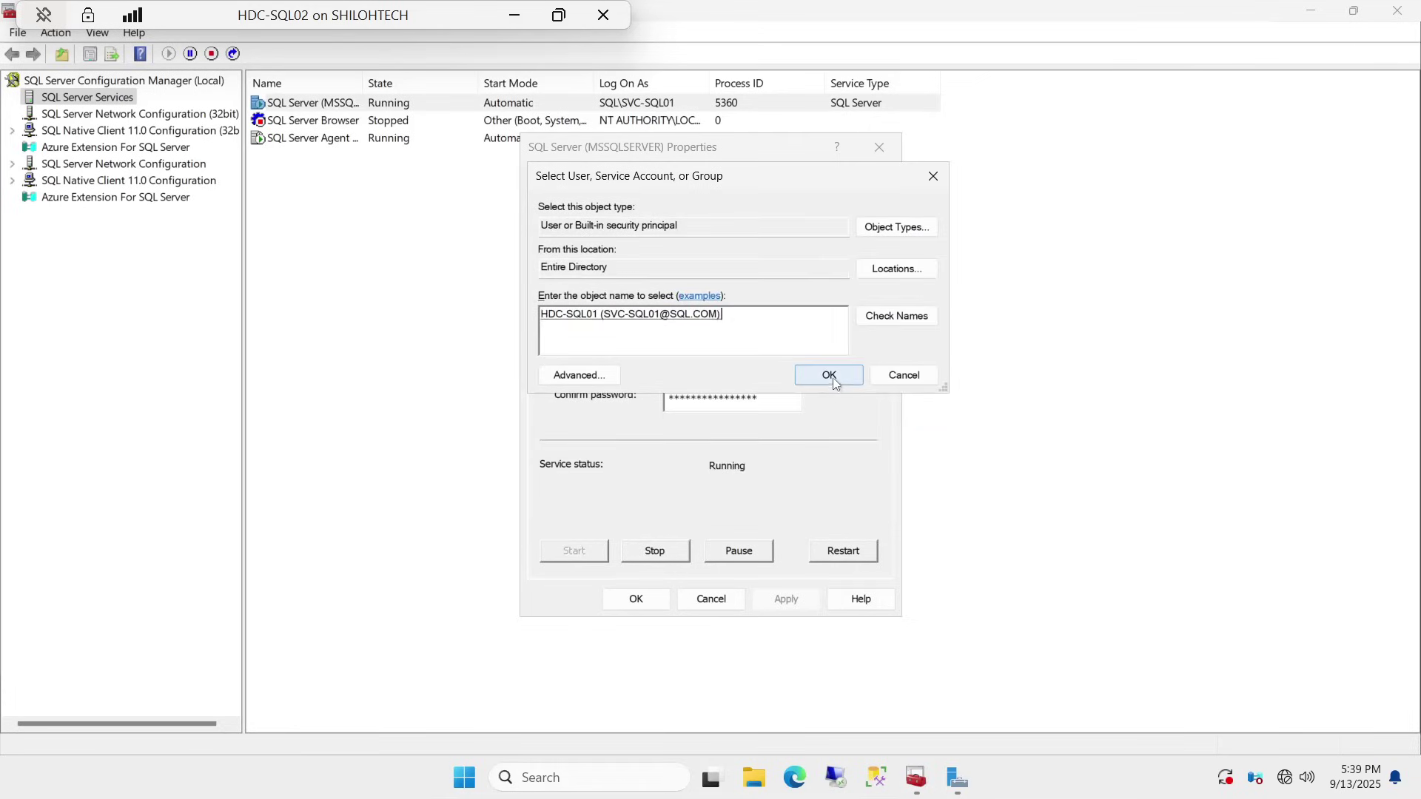
{"action": "left_click", "coordinate": [829, 375]}
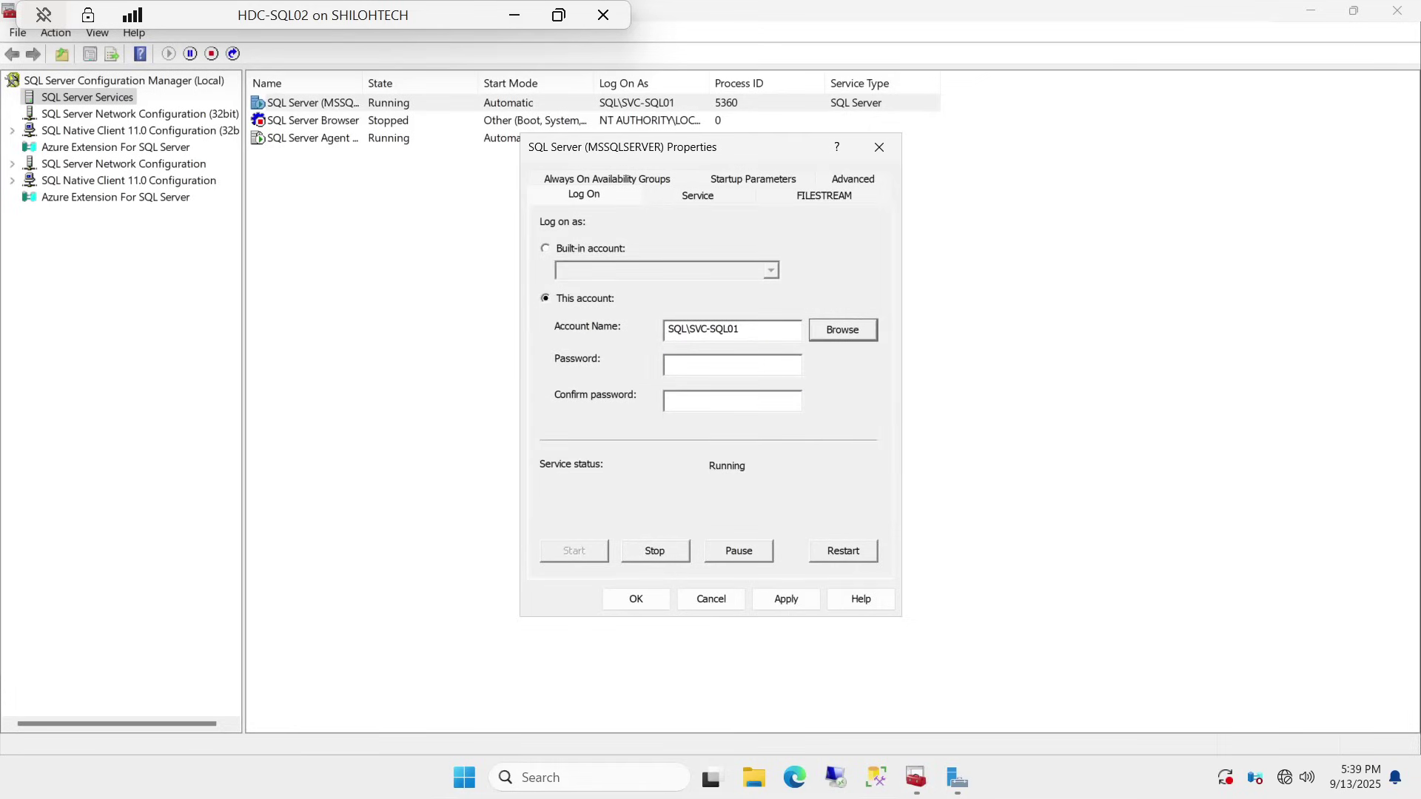
- Enter the new account password in both Password and Confirm password fields
{"action": "key", "text": "Tab"}
{"action": "key", "text": "Caps_Lock"}
{"action": "key", "text": "Caps_Lock"}
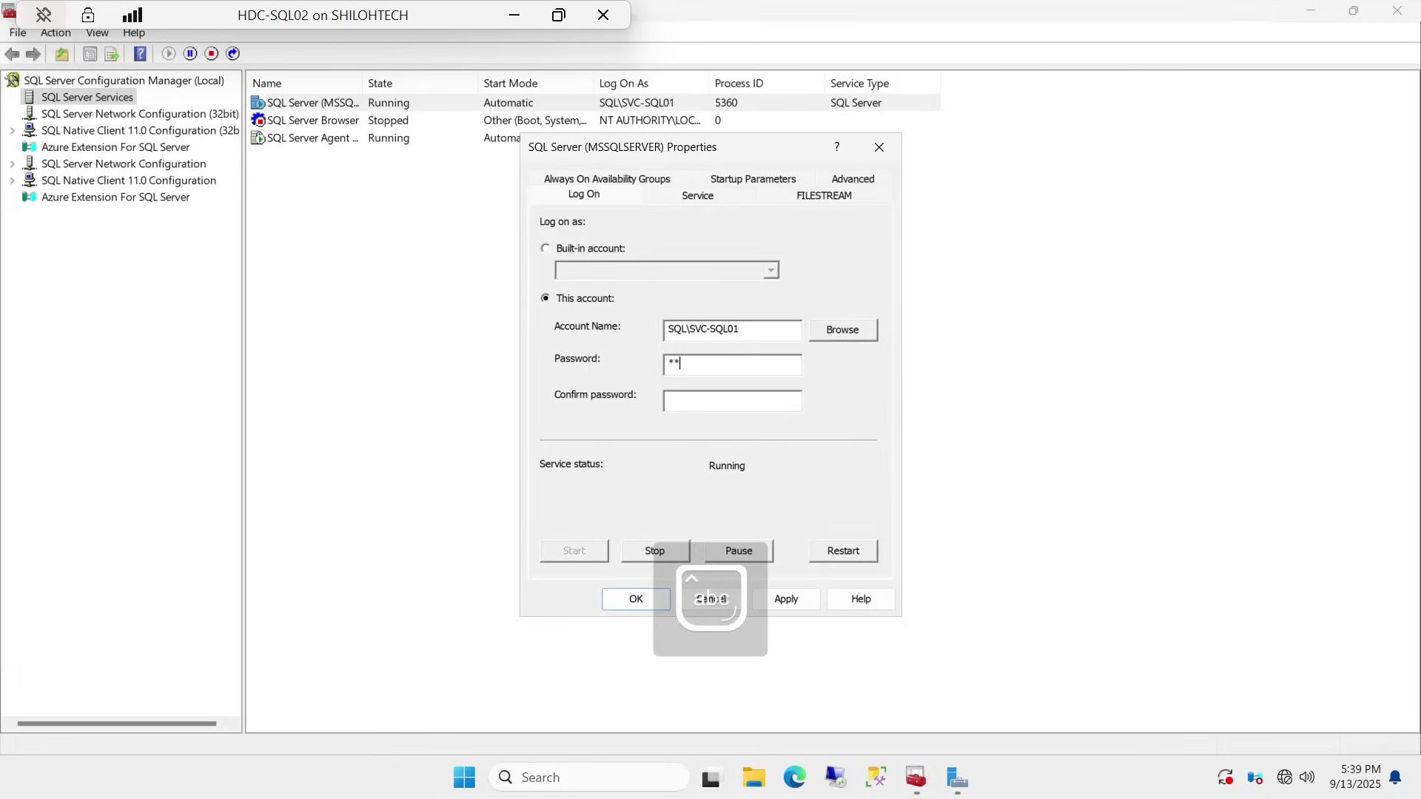
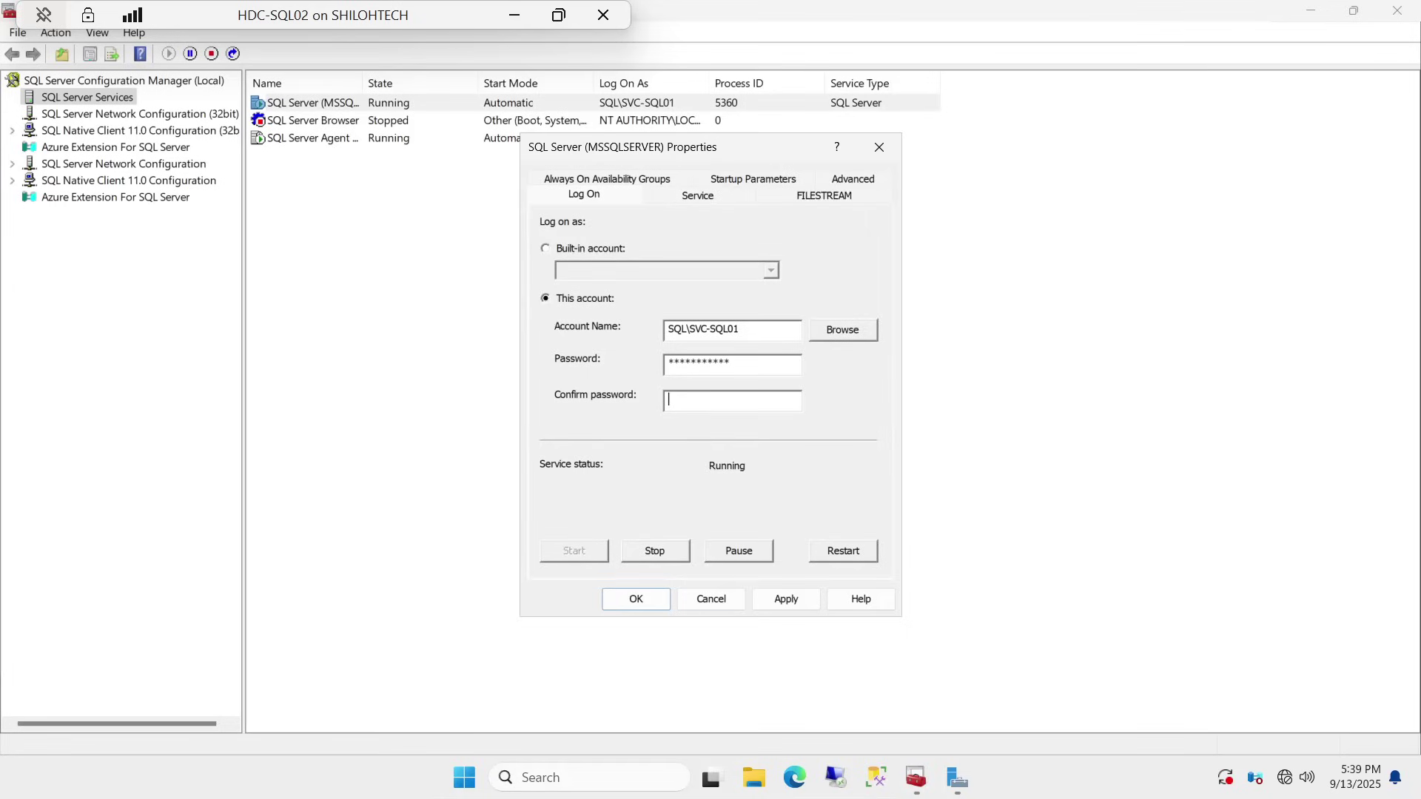
{"action": "key", "text": "Caps_Lock"}
{"action": "key", "text": "Caps_Lock"}
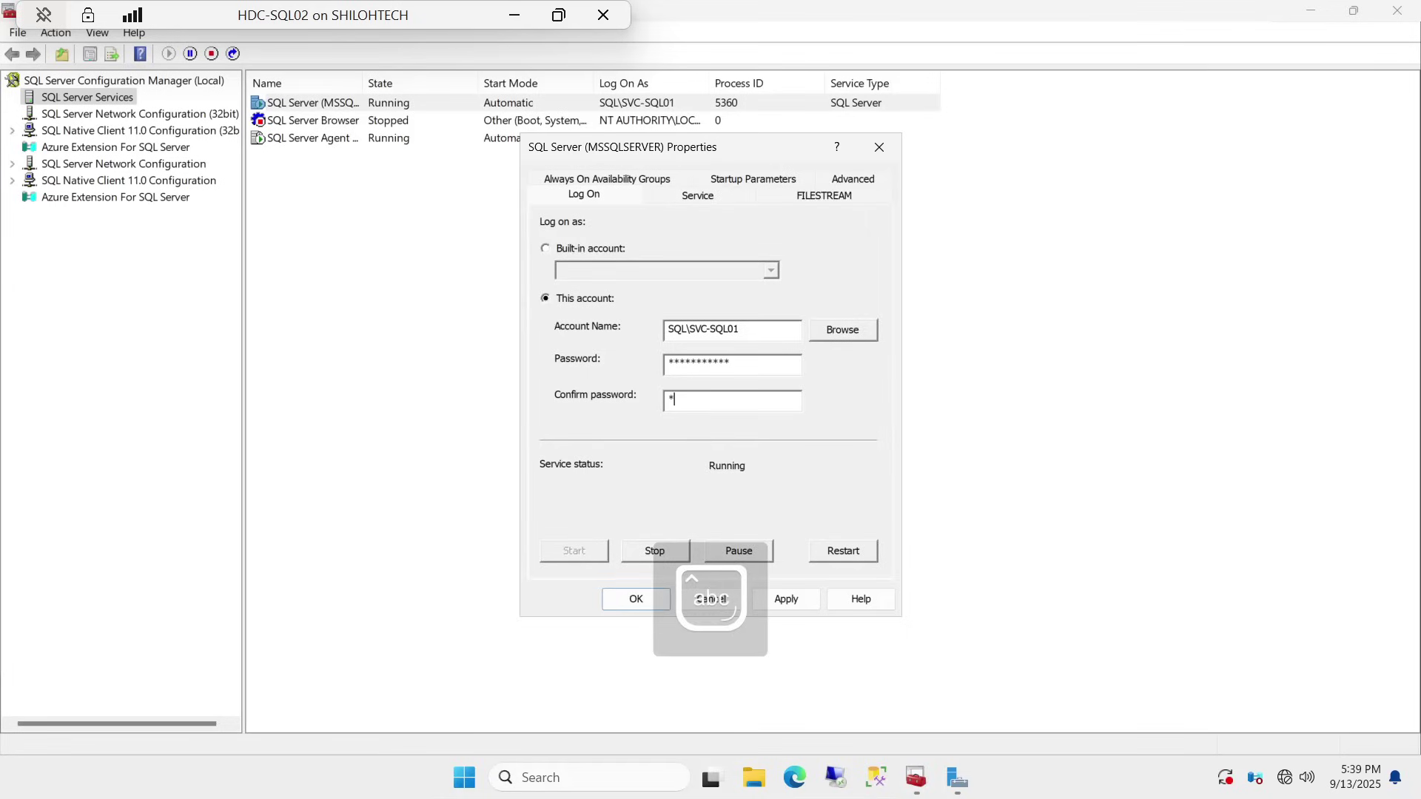
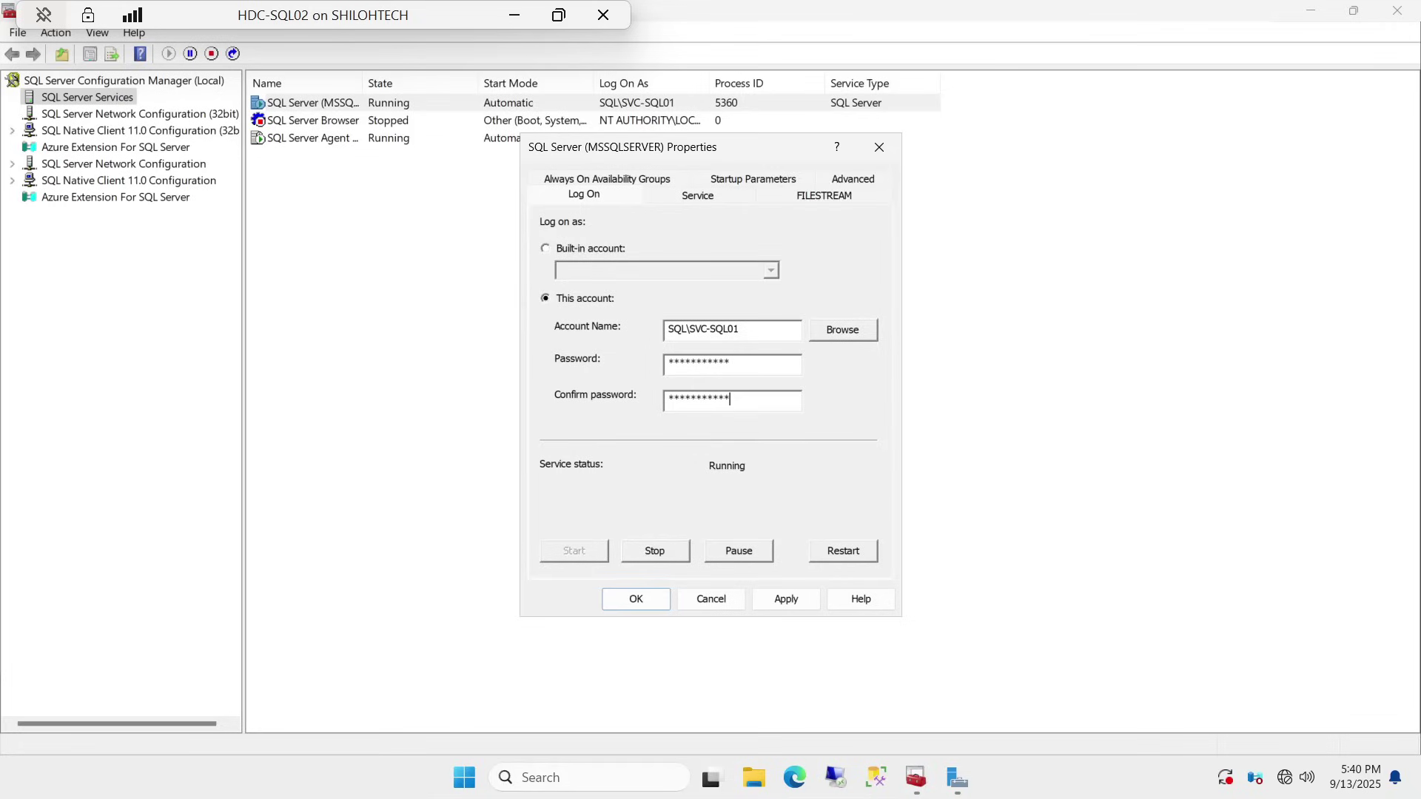
- Restart the SQL Server service, apply and confirm the account change, and close its properties
{"action": "left_click", "coordinate": [874, 557]}
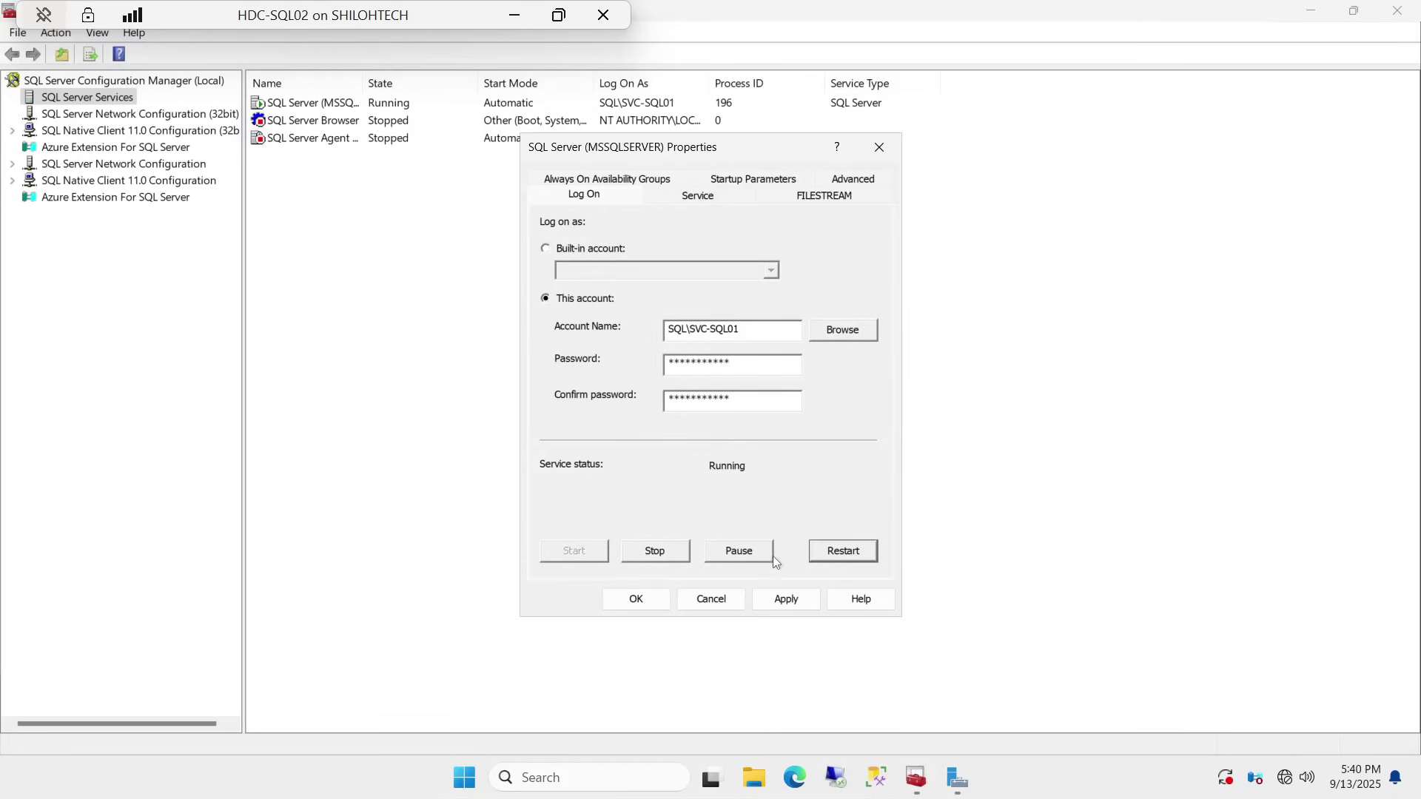
{"action": "left_click", "coordinate": [785, 597]}
{"action": "left_click", "coordinate": [773, 519]}
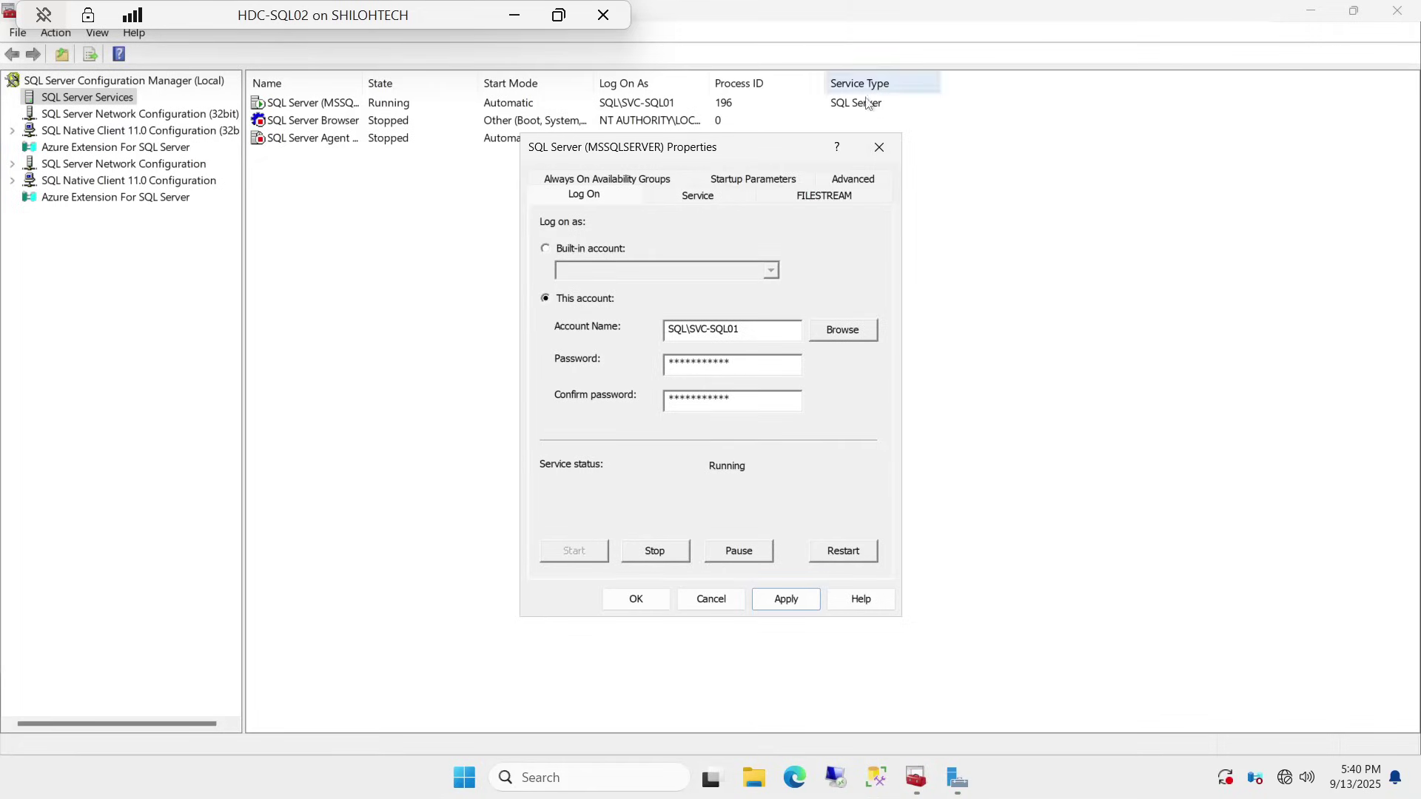
{"action": "left_click", "coordinate": [786, 599]}
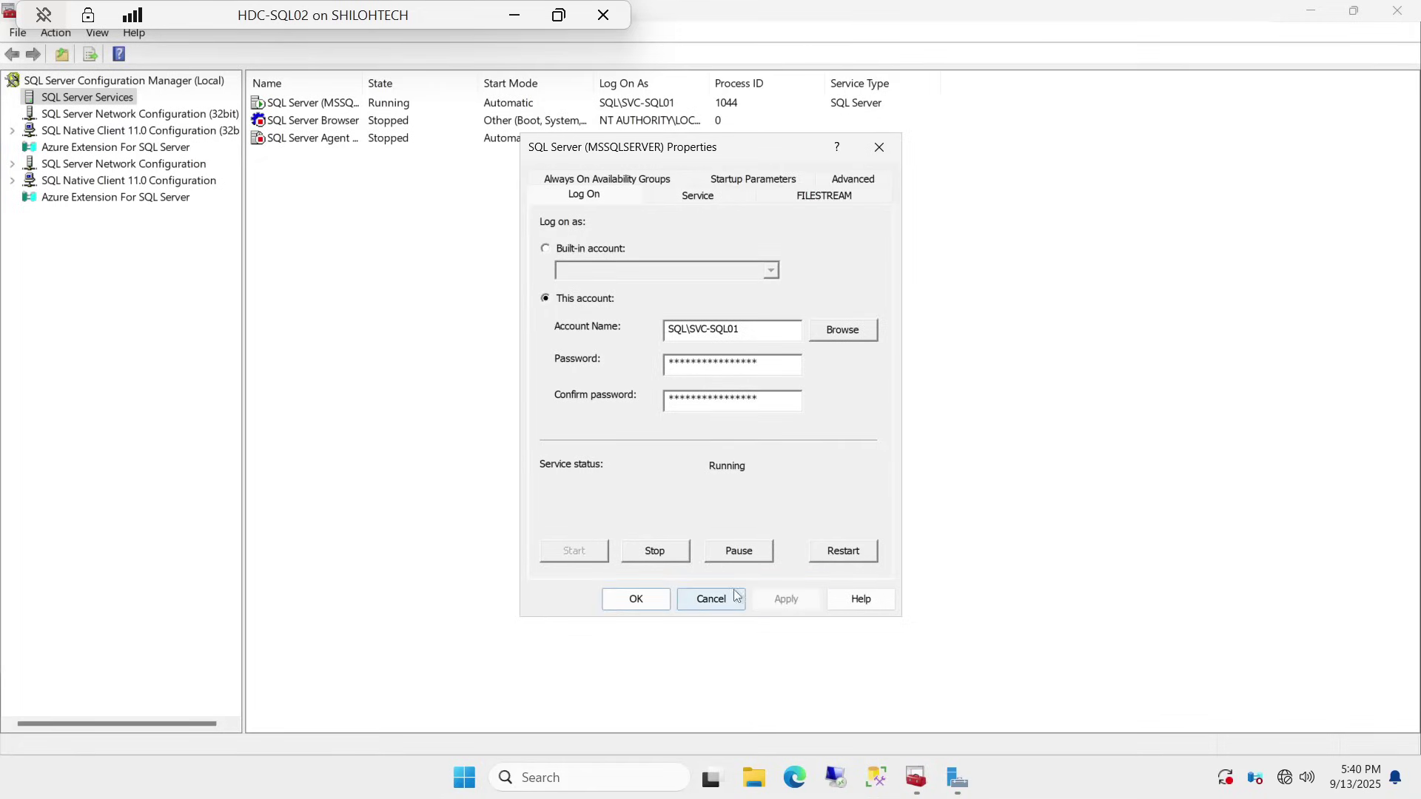
{"action": "left_click", "coordinate": [621, 605]}
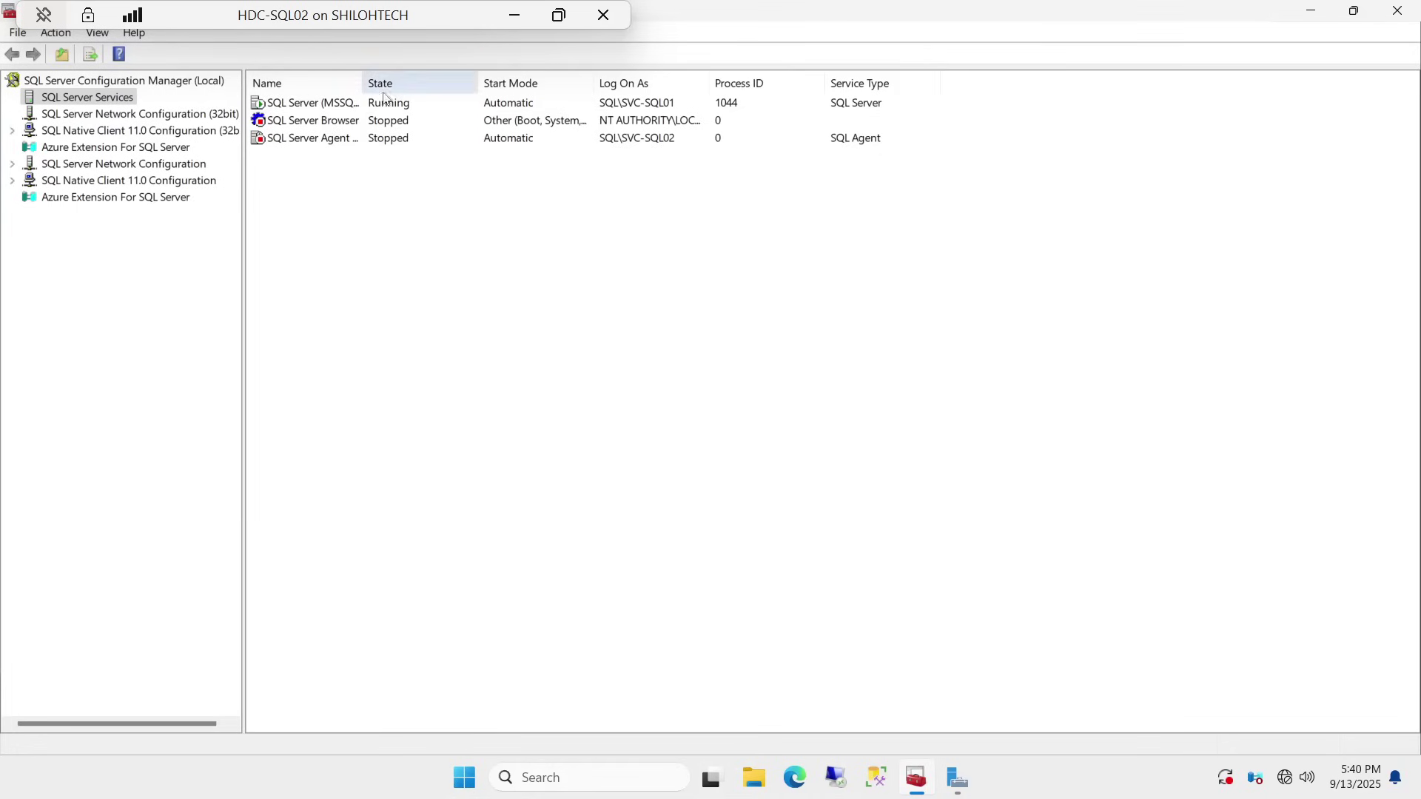
{"action": "right_click", "coordinate": [324, 139]}
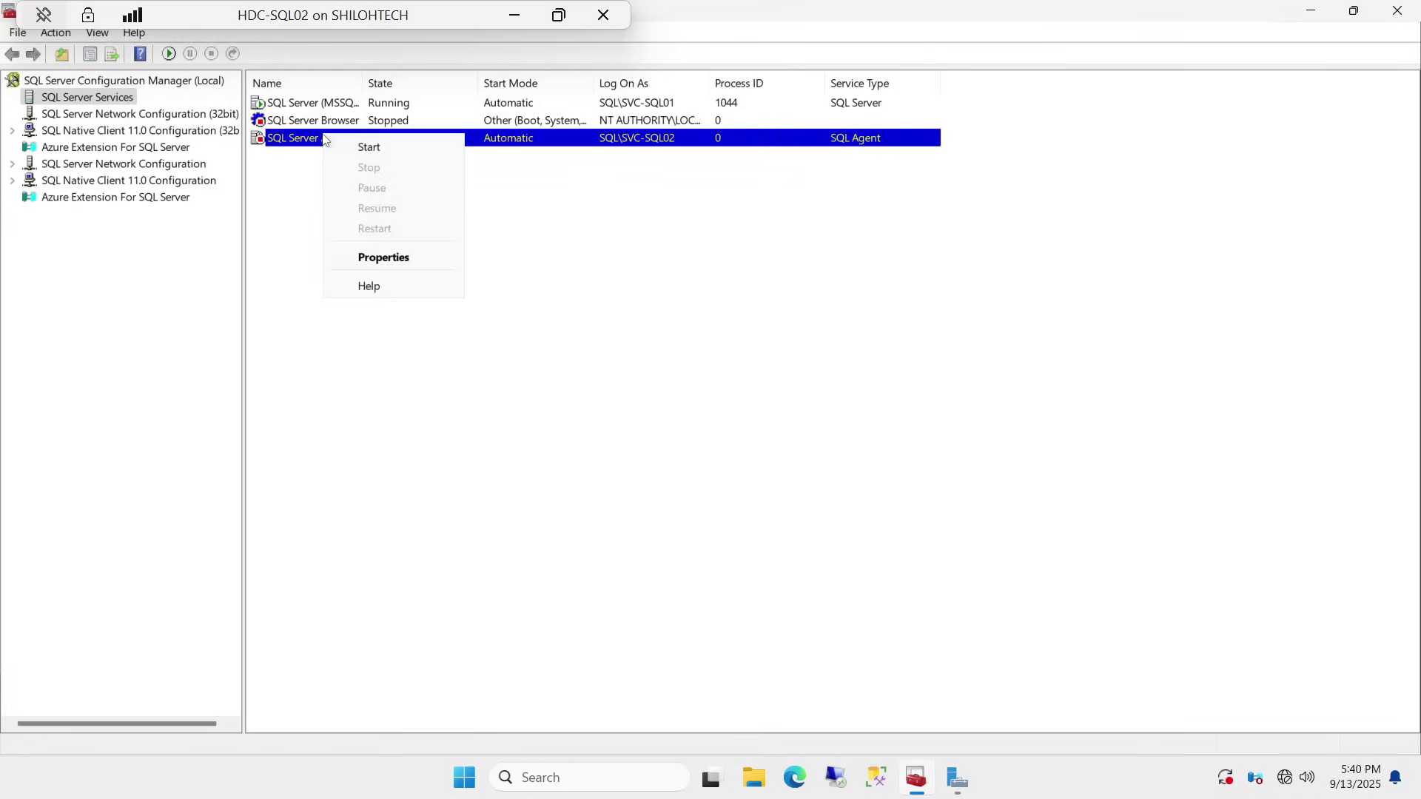
- In SQL Server Agent properties, find svc in the Entire Directory and choose SQL\SVC-SQL01 as log-on account
{"action": "left_click", "coordinate": [396, 259]}
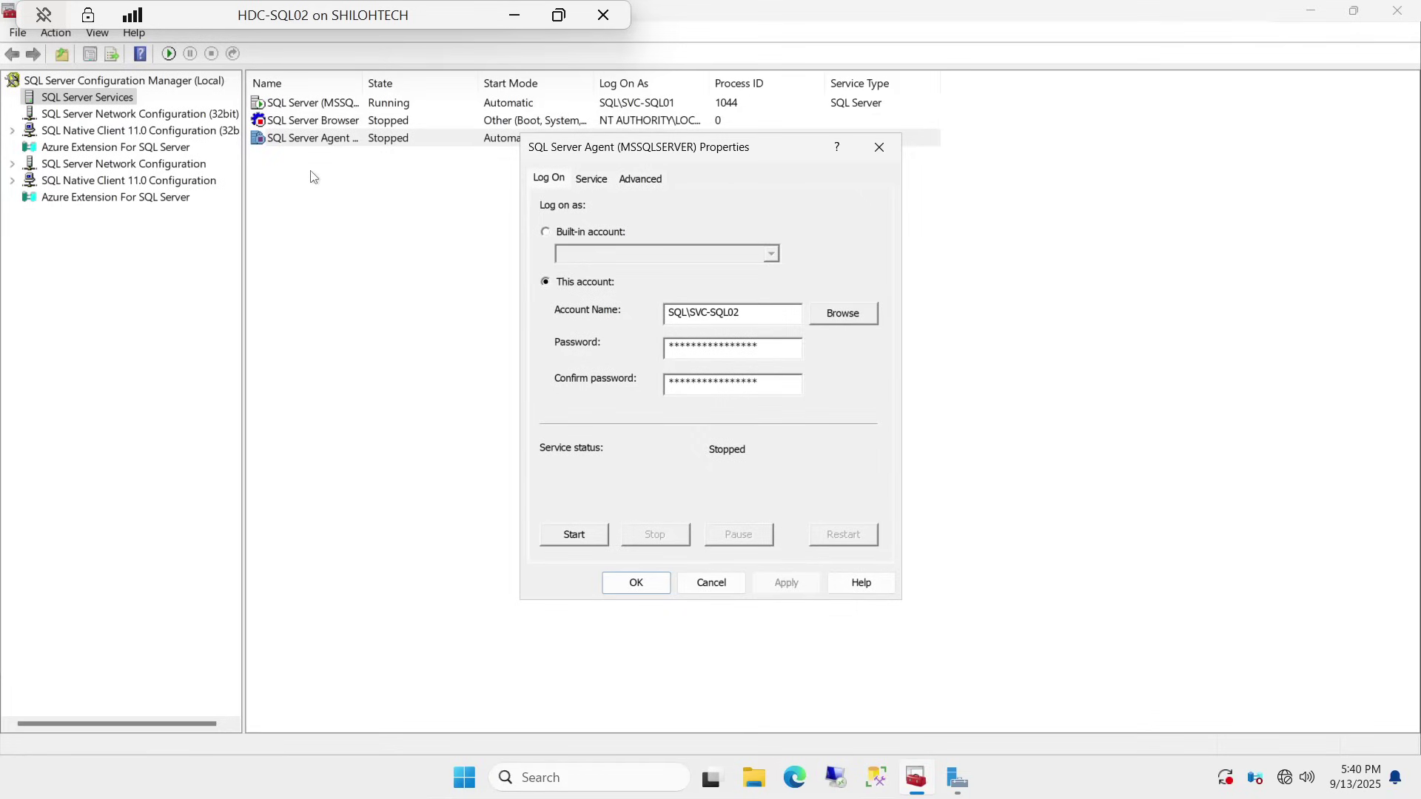
{"action": "left_click", "coordinate": [837, 321]}
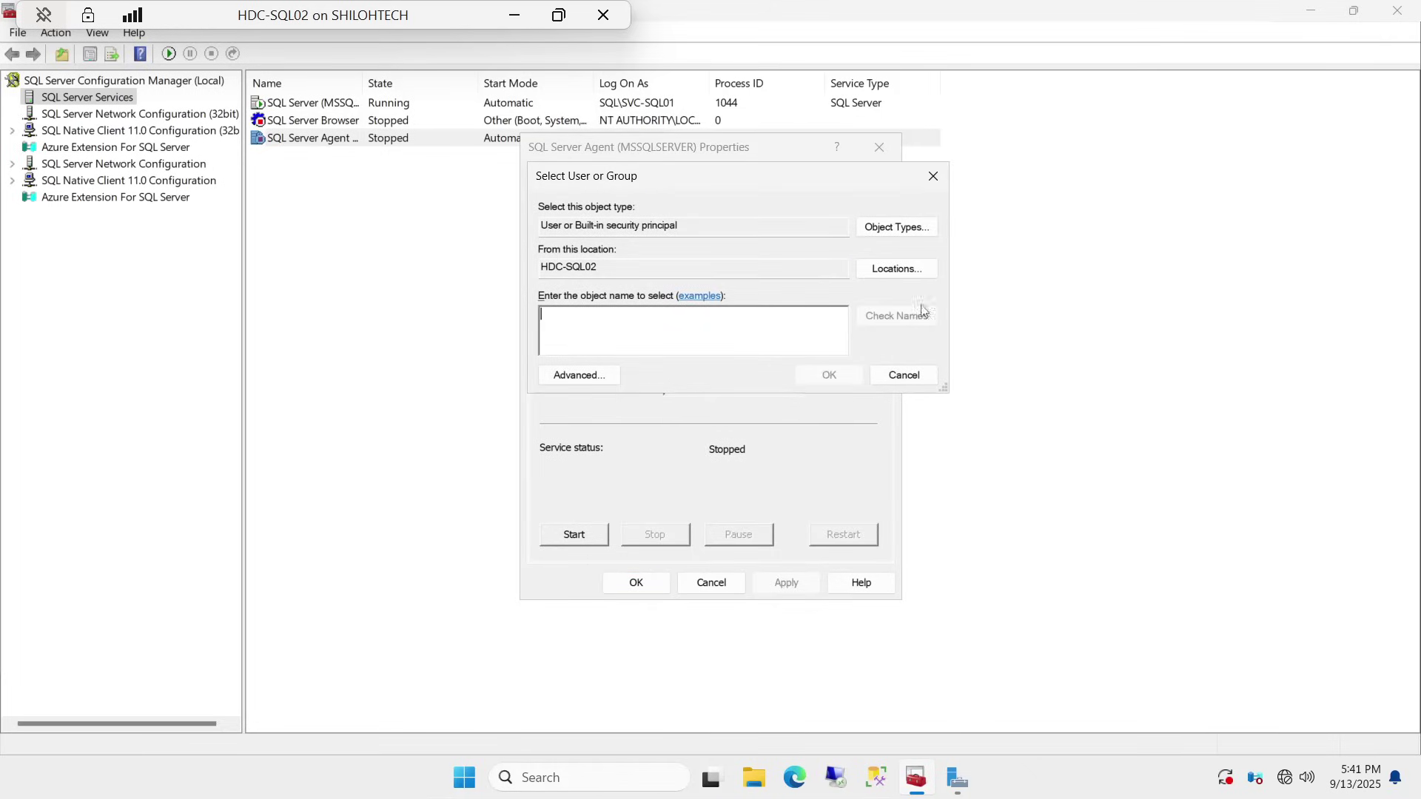
{"action": "left_click", "coordinate": [893, 272]}
{"action": "left_click", "coordinate": [631, 299]}
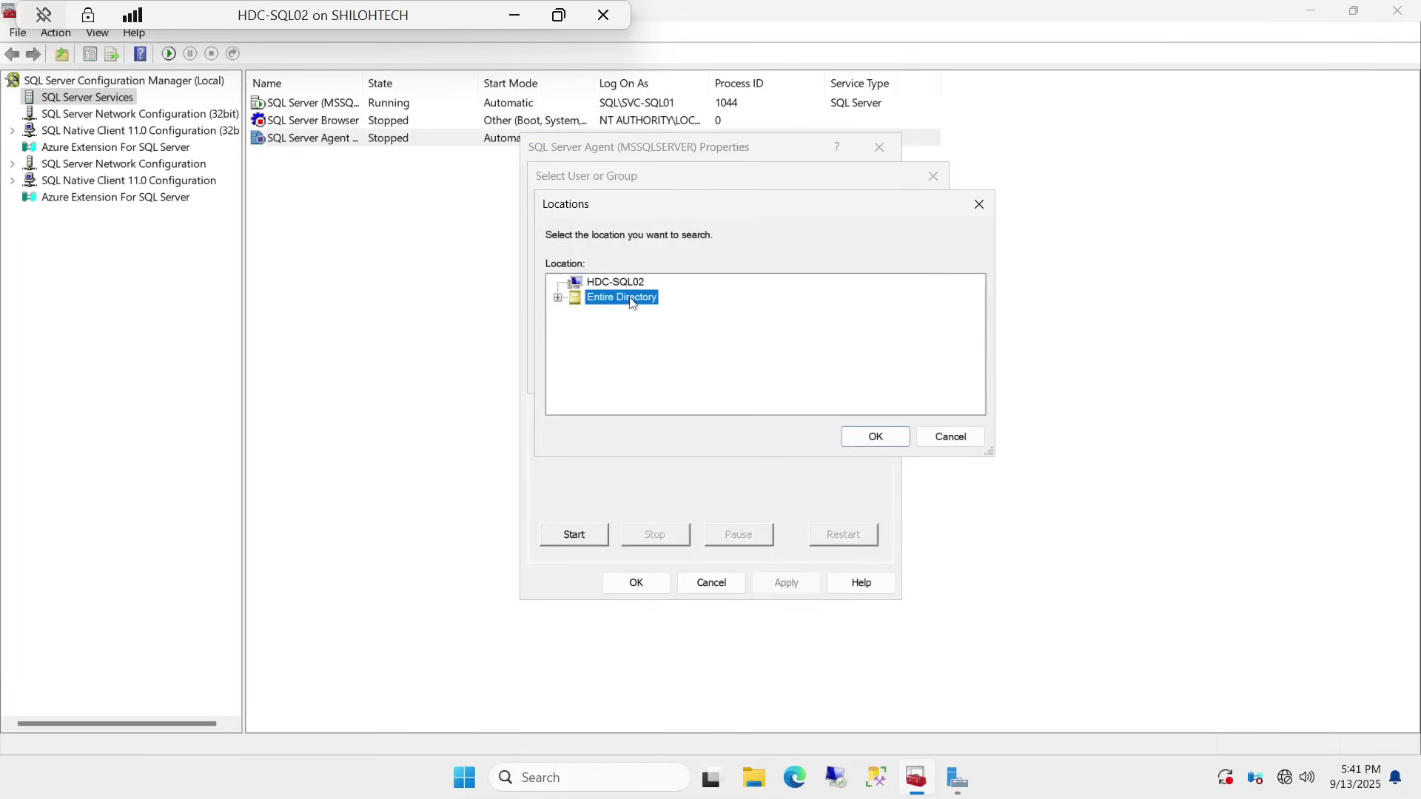
{"action": "left_click", "coordinate": [875, 437]}
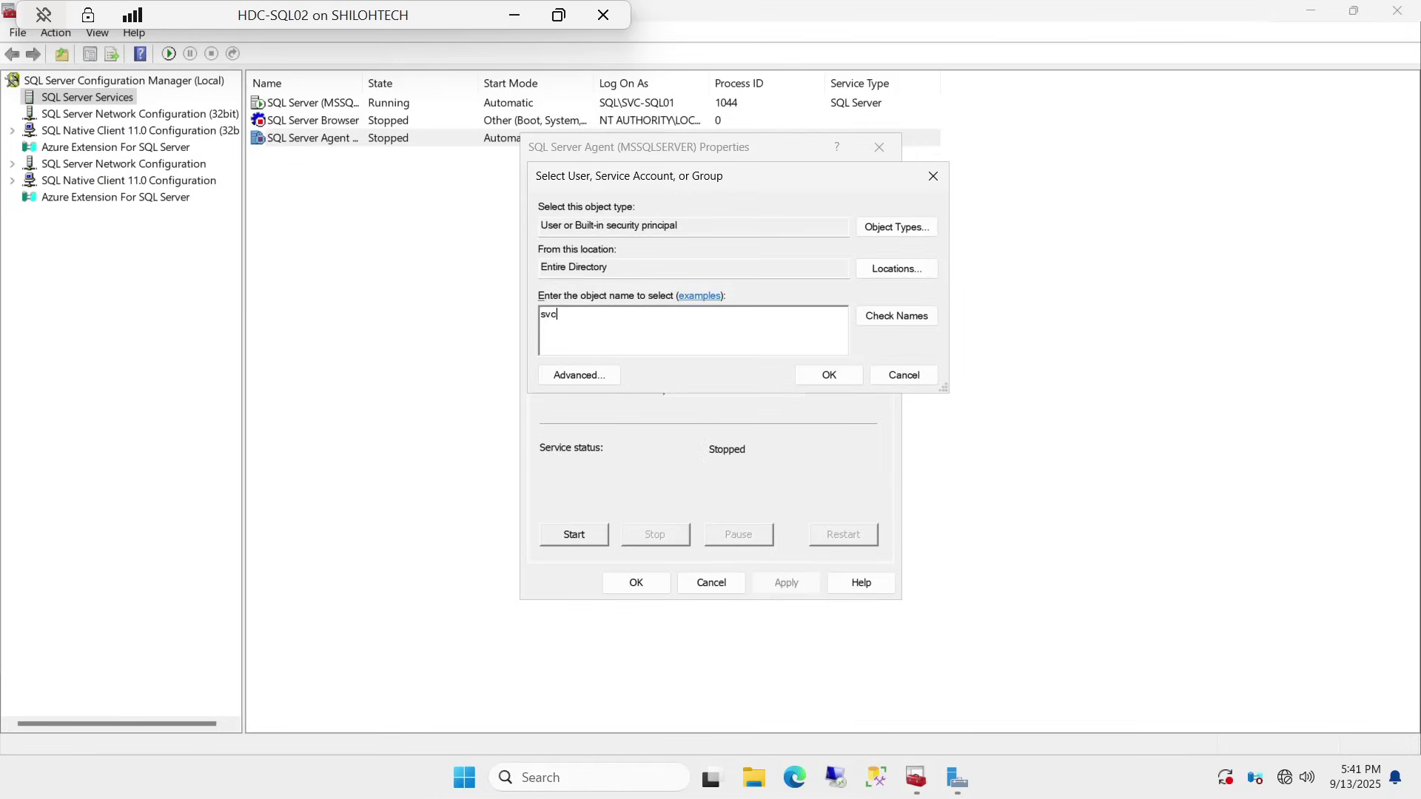
{"action": "type", "text": "svc"}
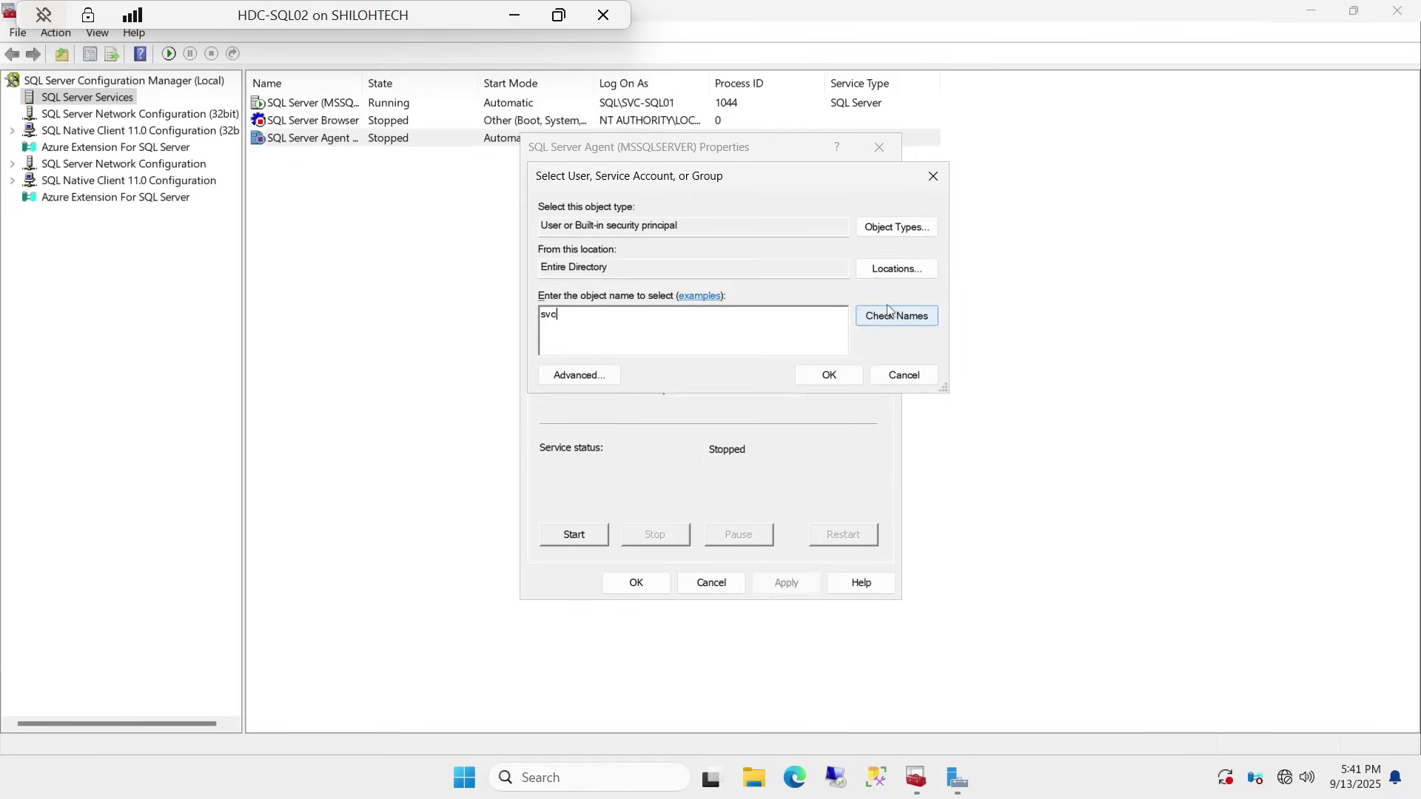
{"action": "left_click", "coordinate": [878, 322]}
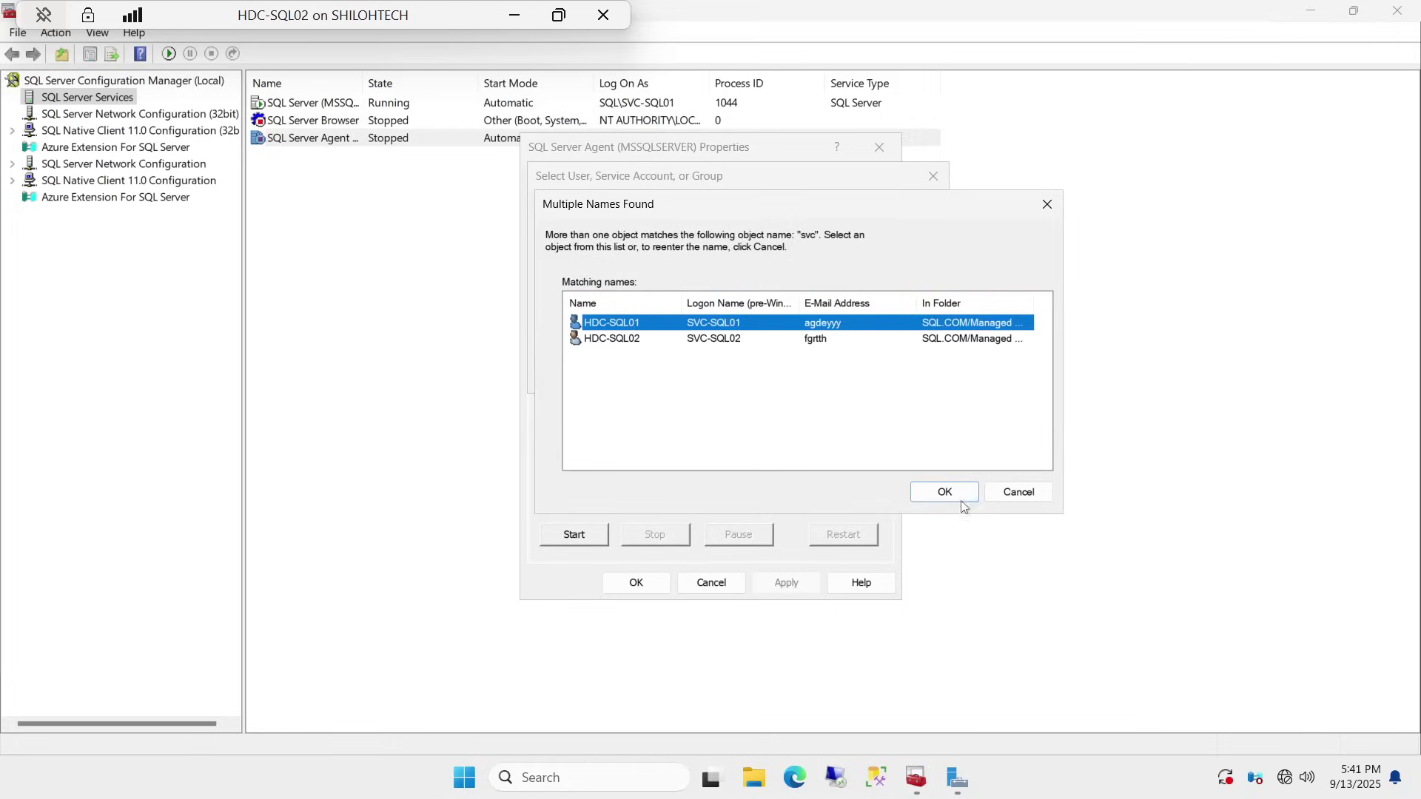
{"action": "left_click", "coordinate": [944, 492]}
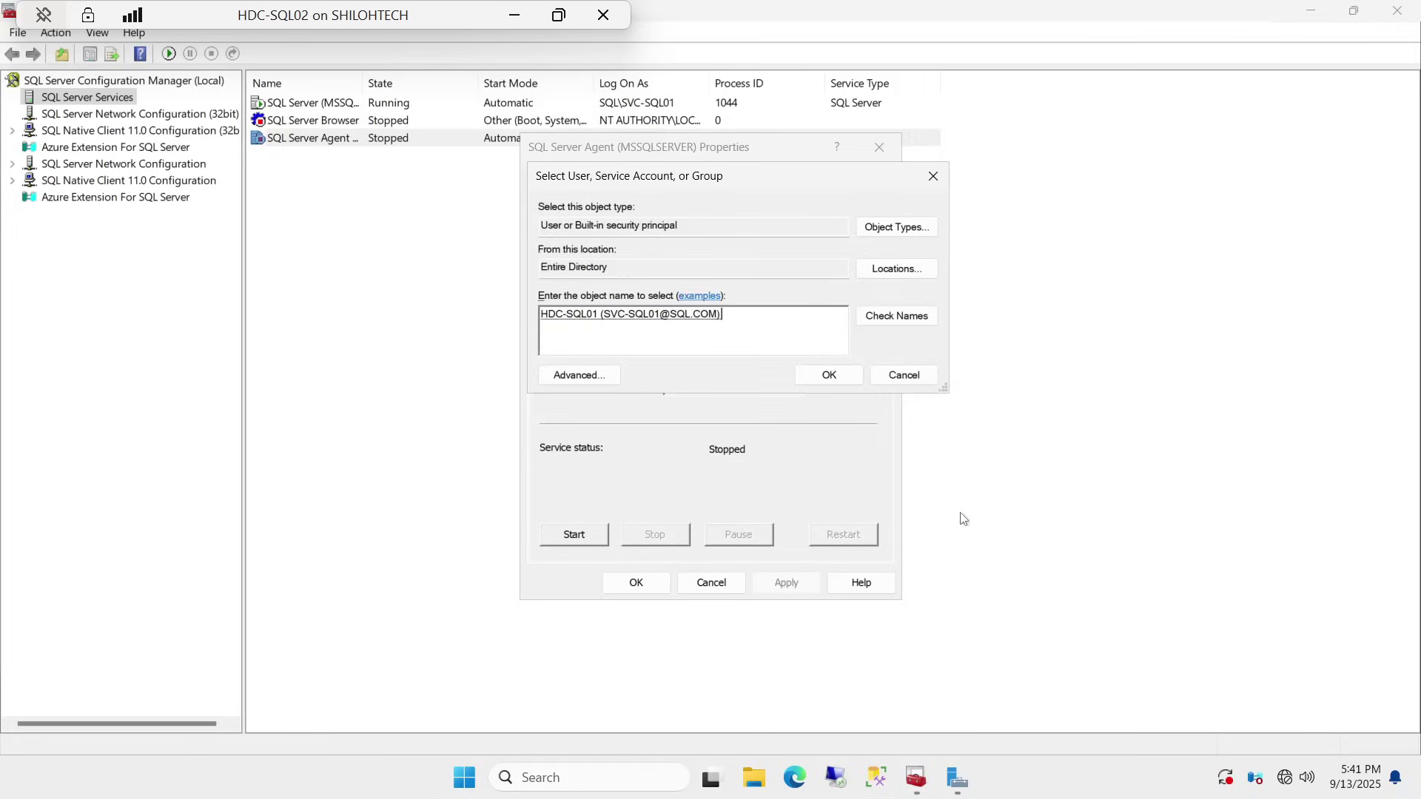
{"action": "left_click", "coordinate": [831, 376]}
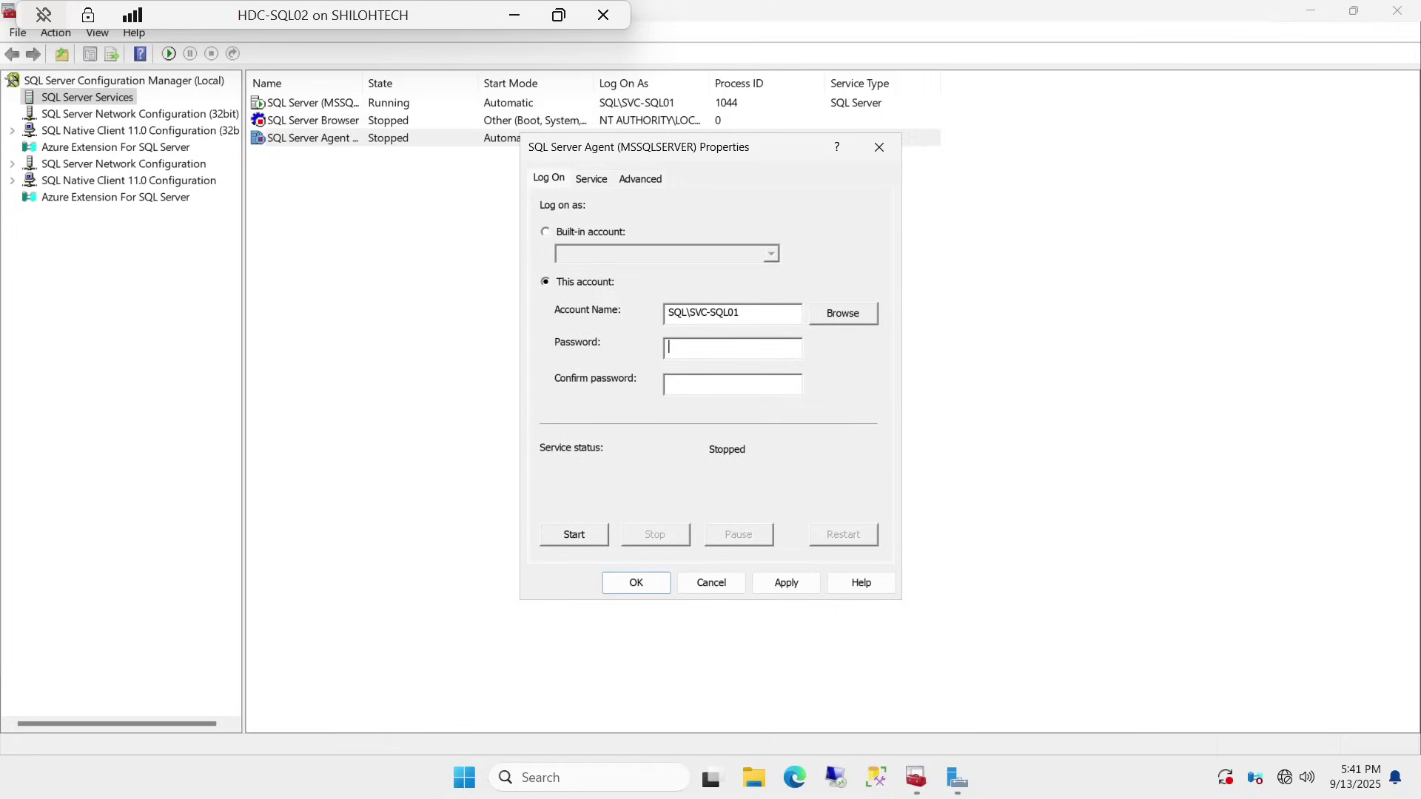
- Enter and confirm the Agent account's new password, apply it, and start the Agent service
{"action": "type", "text": "*"}
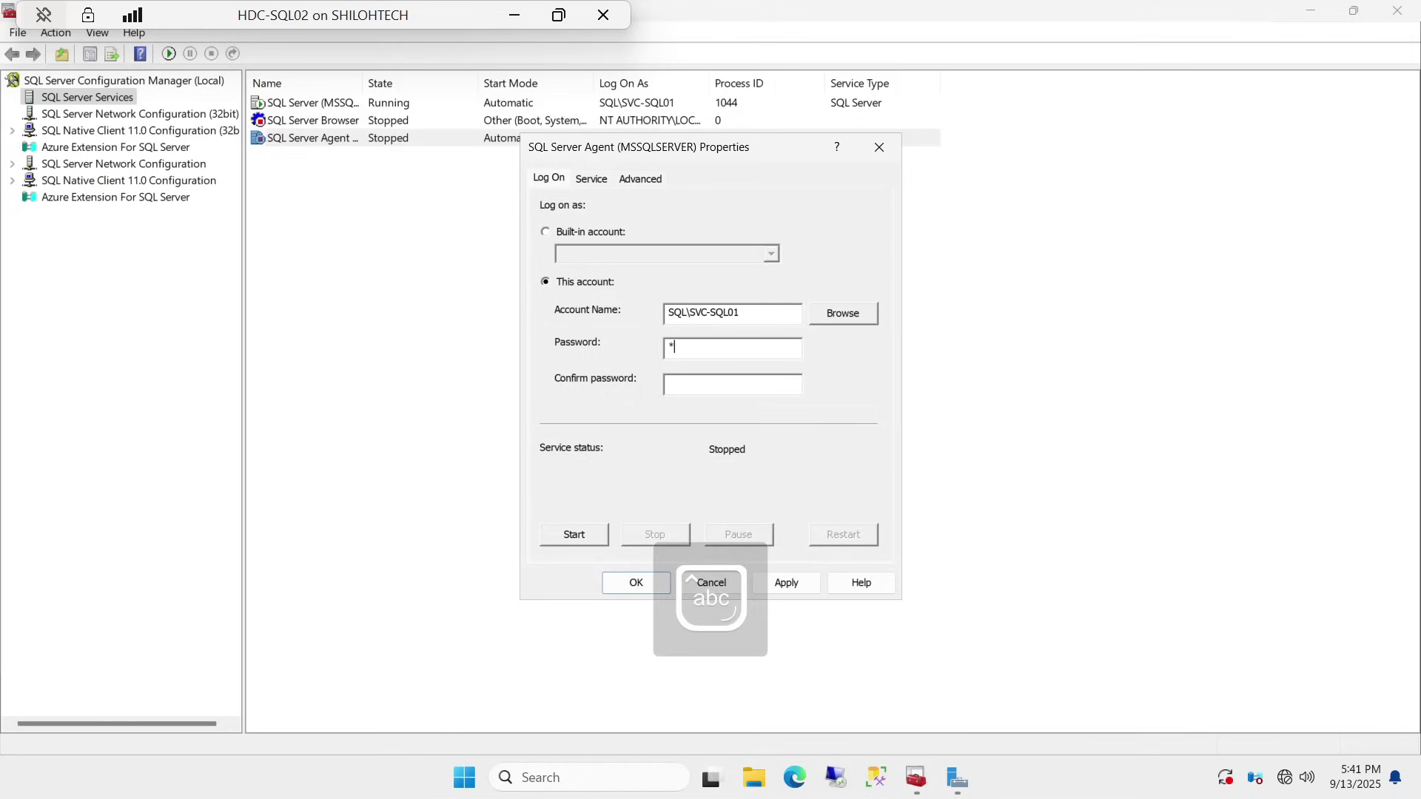
{"action": "type", "text": "**********"}
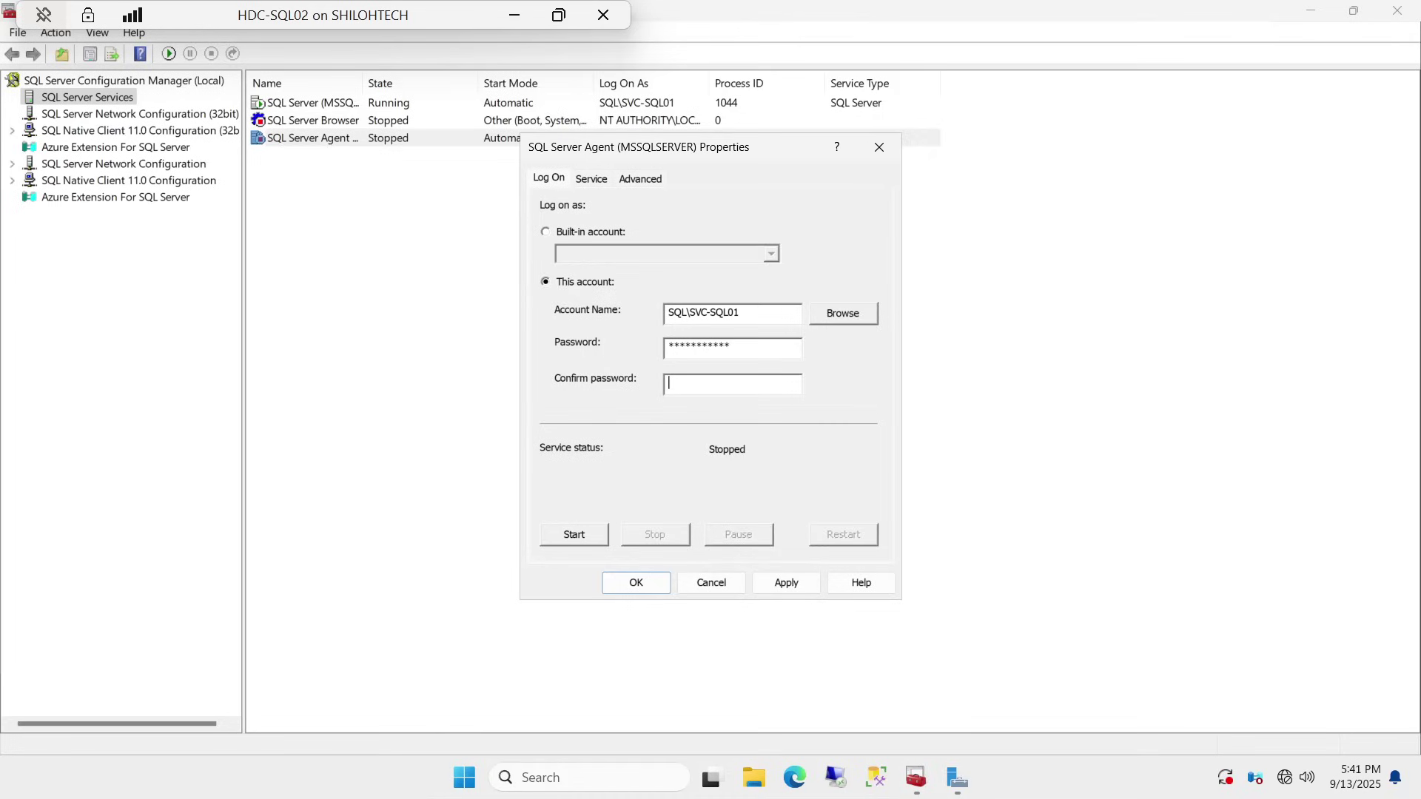
{"action": "key", "text": "Caps_Lock"}
{"action": "type", "text": "*"}
{"action": "key", "text": "Caps_Lock"}
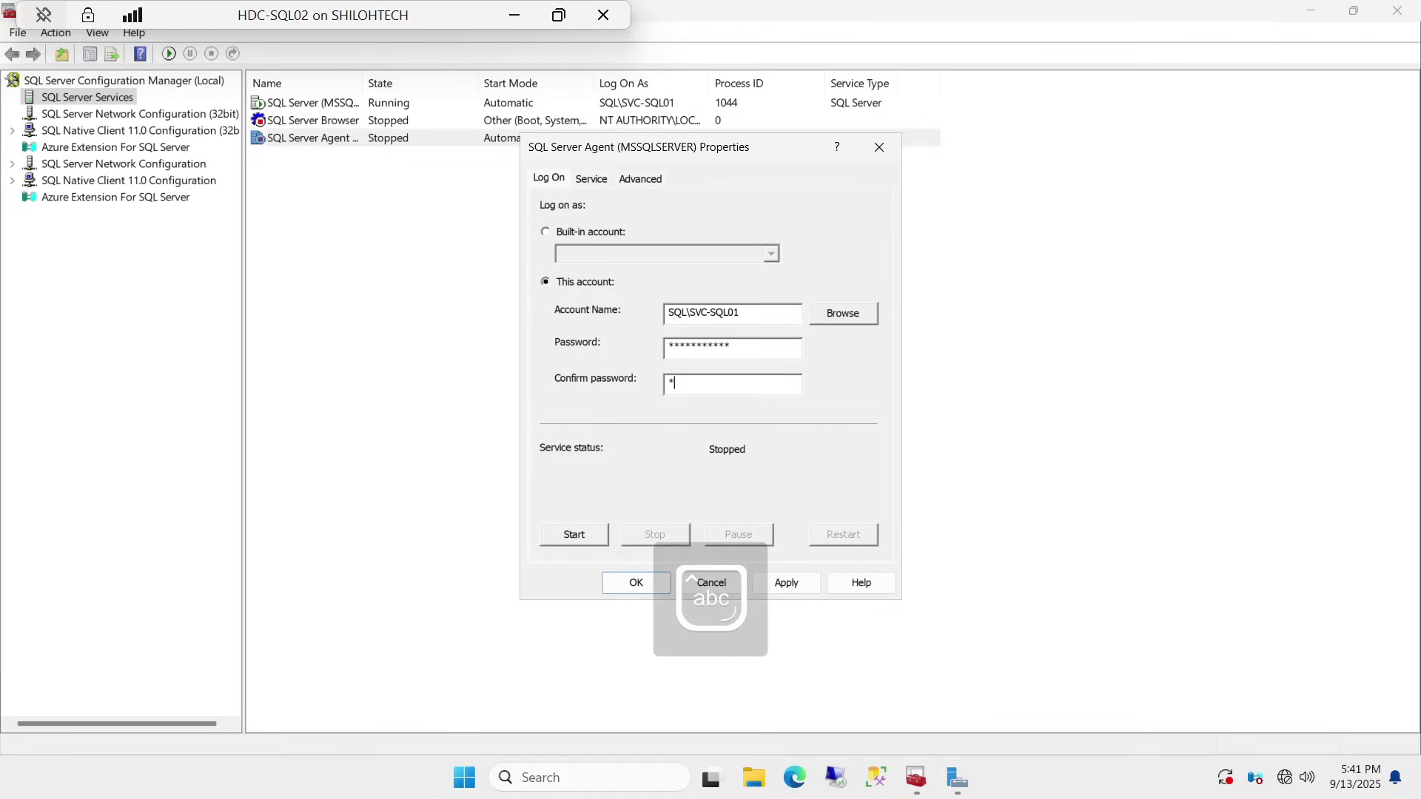
{"action": "type", "text": "**********"}
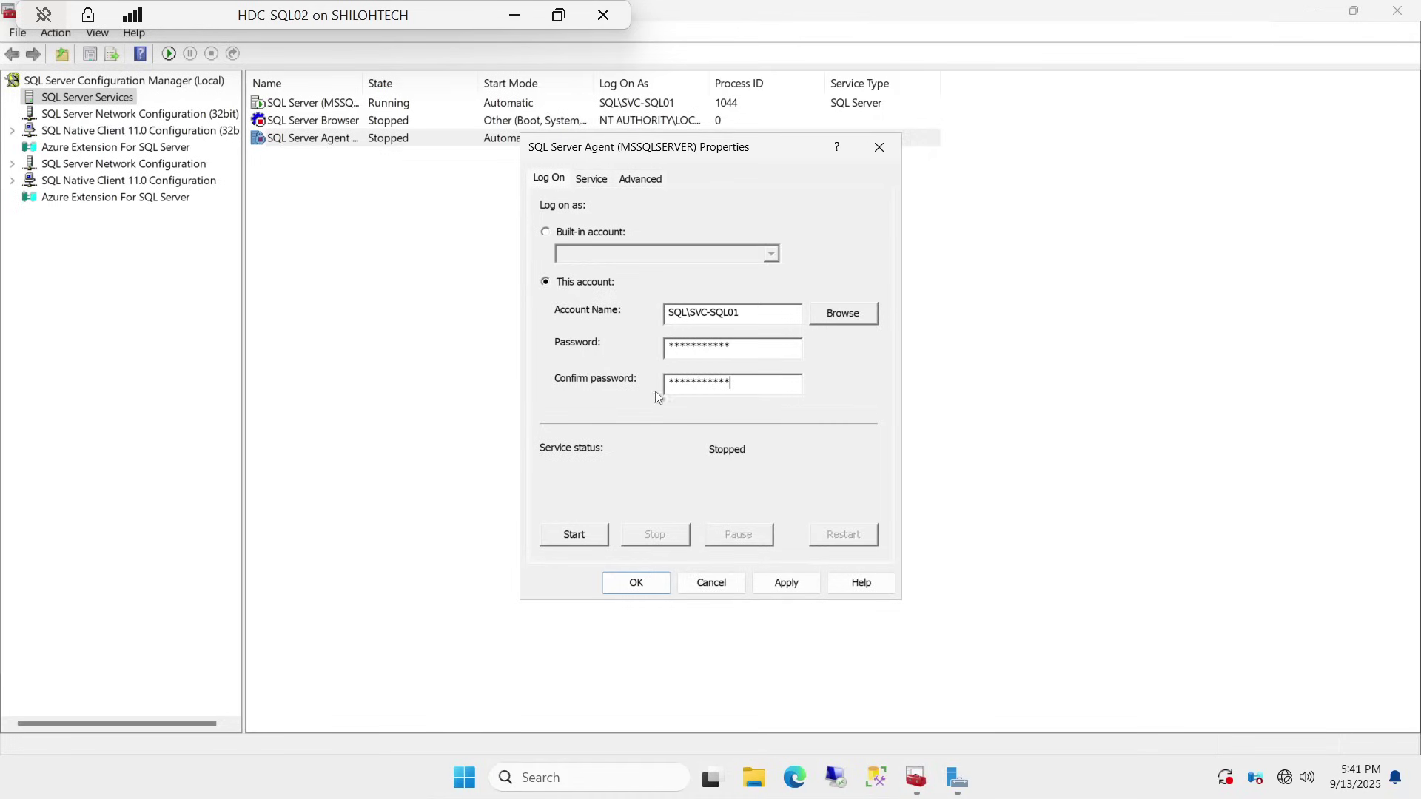
{"action": "left_click", "coordinate": [786, 584]}
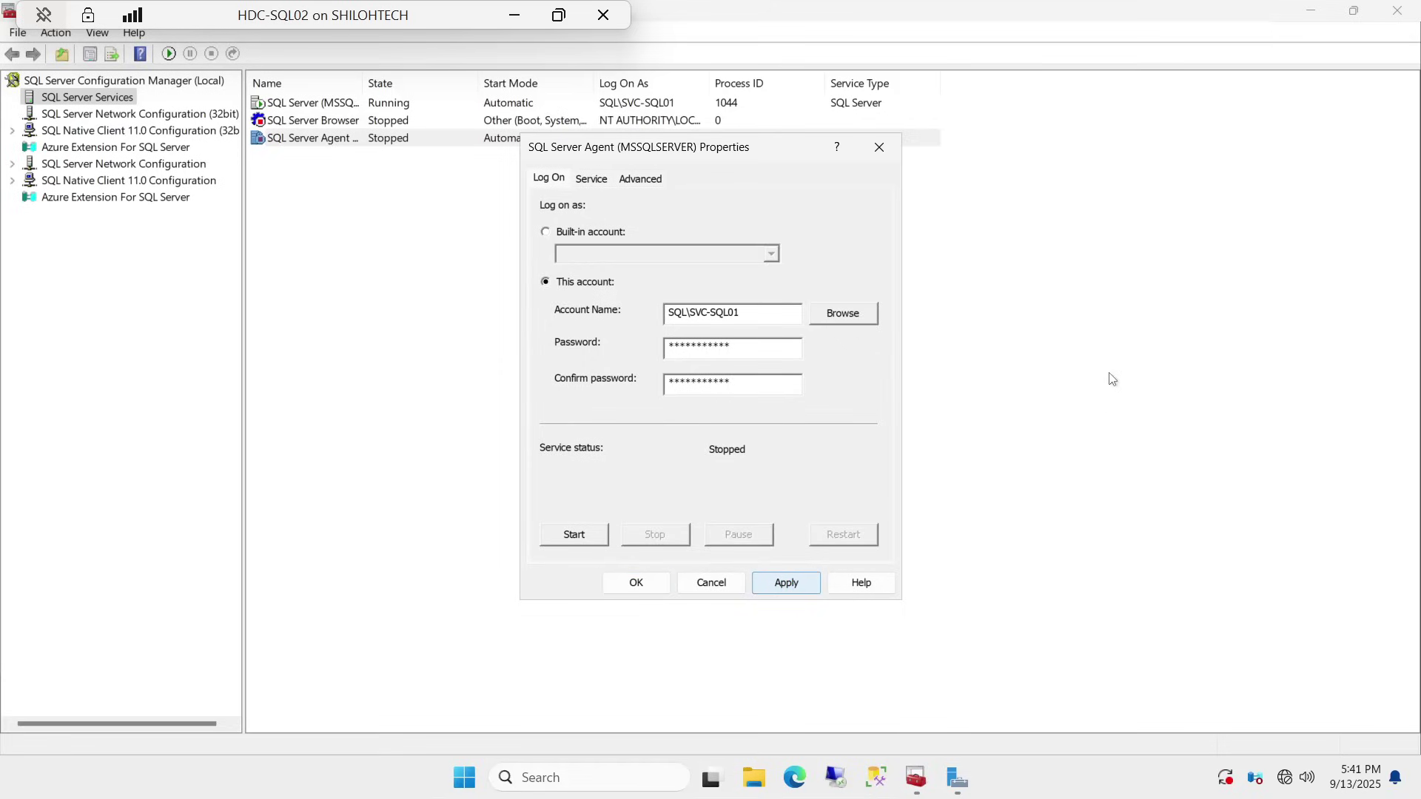
{"action": "left_click", "coordinate": [574, 542]}
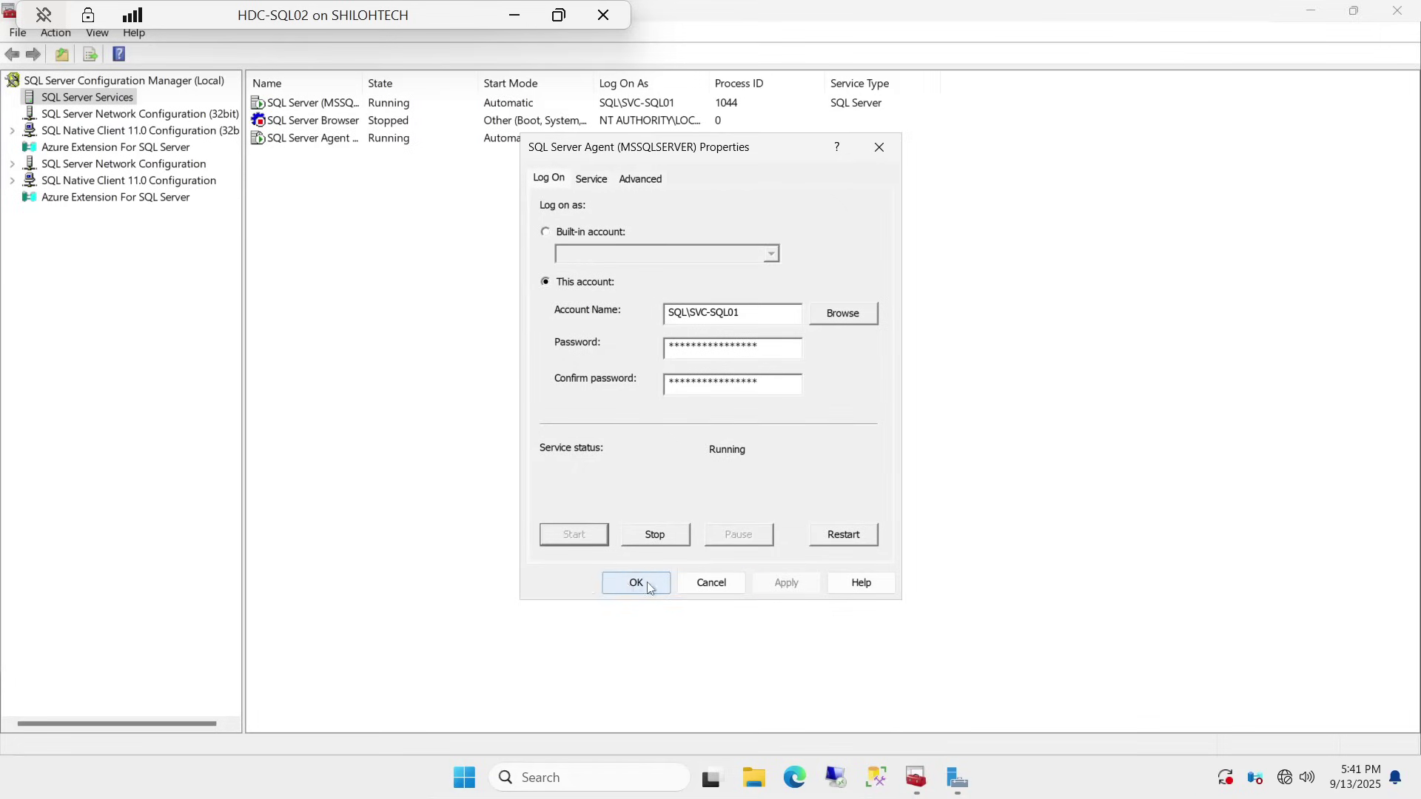
{"action": "left_click", "coordinate": [712, 584]}
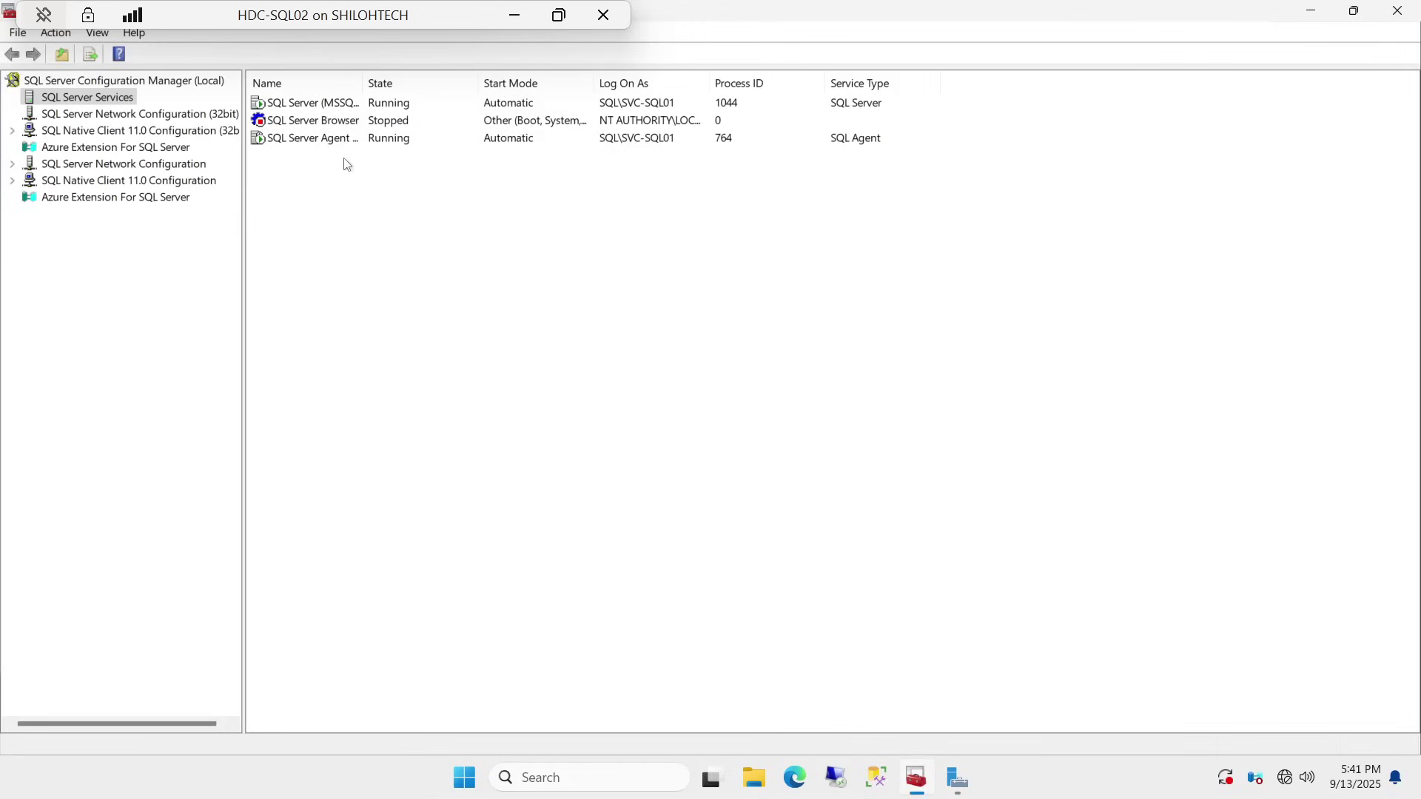
{"action": "right_click", "coordinate": [316, 140]}
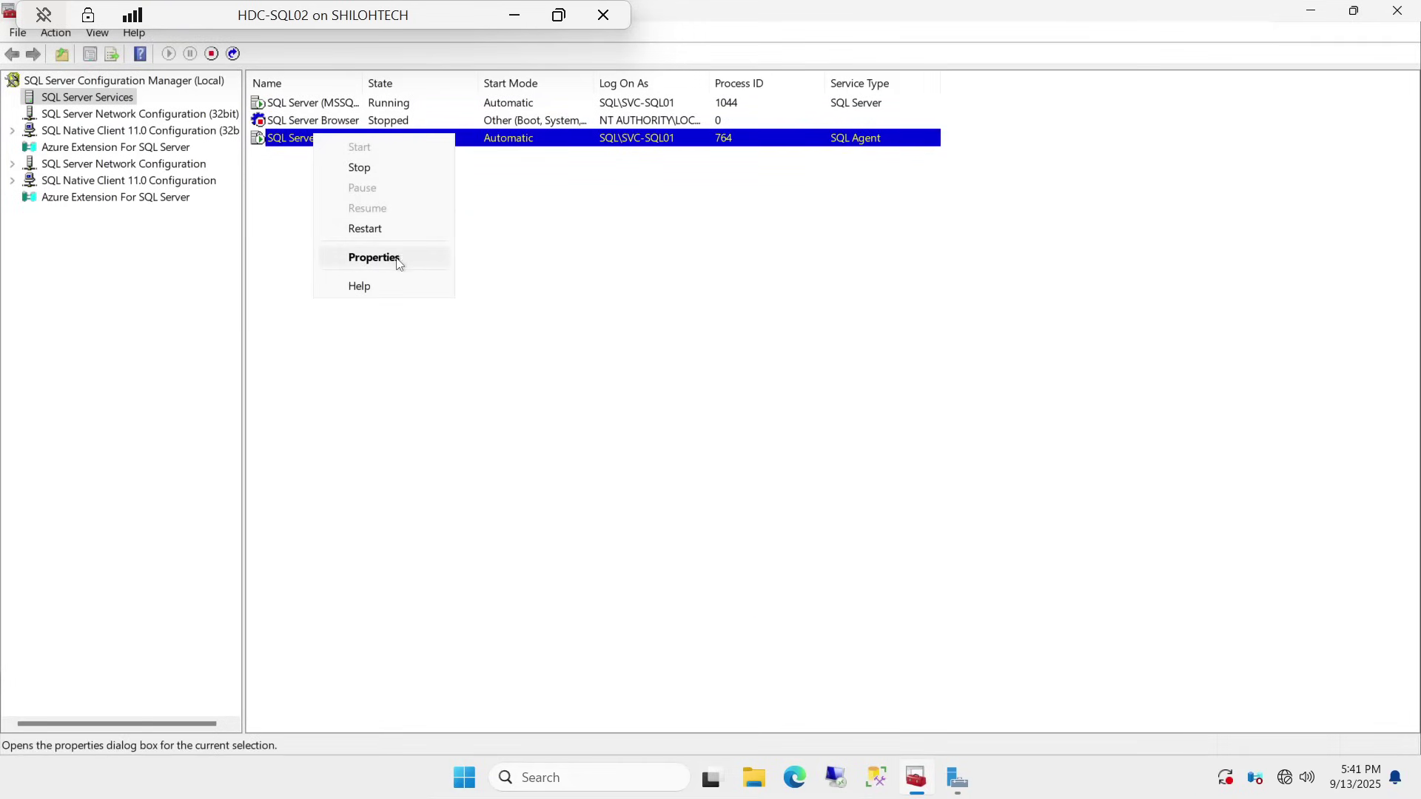
{"action": "left_click", "coordinate": [397, 259]}
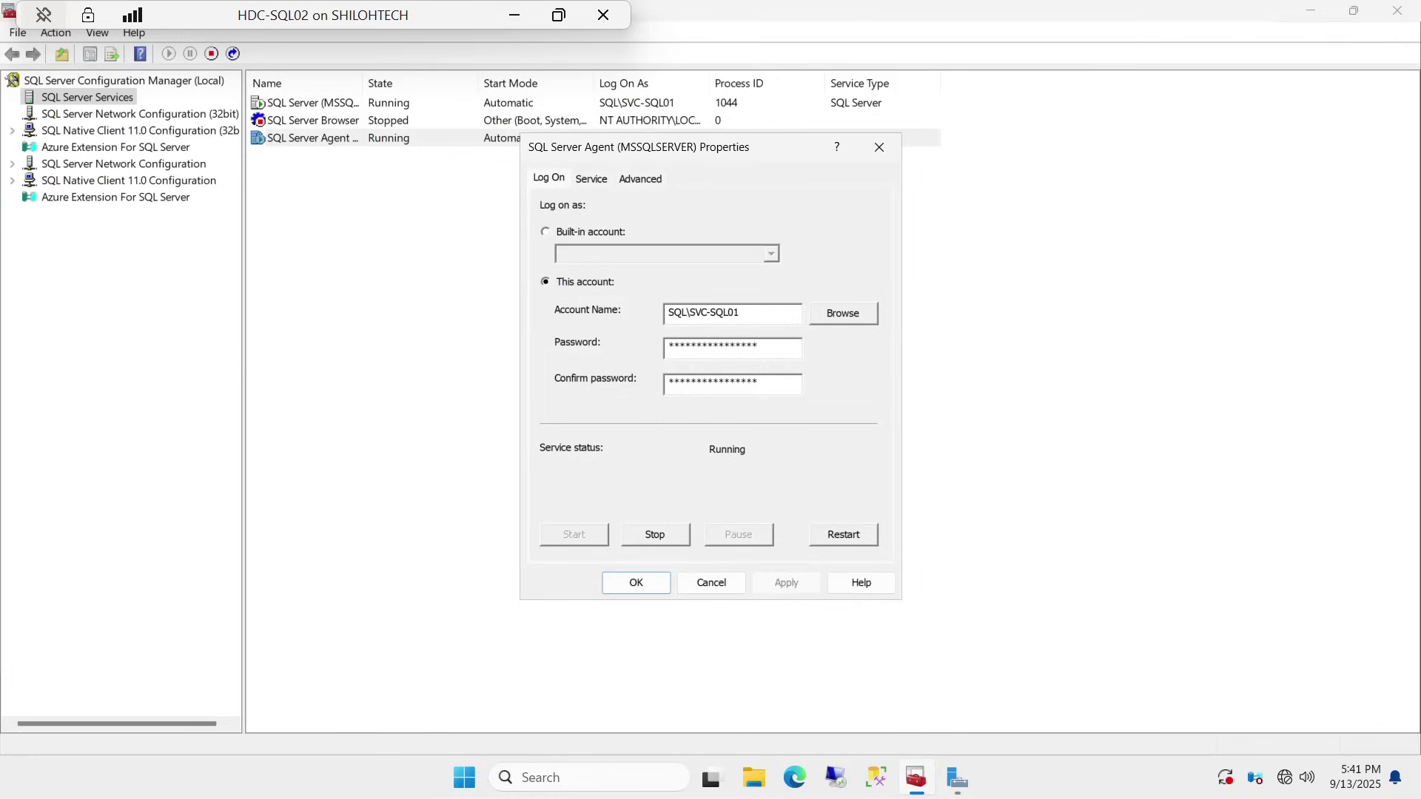
{"action": "left_click_drag", "start_coordinate": [738, 312], "coordinate": [667, 312]}
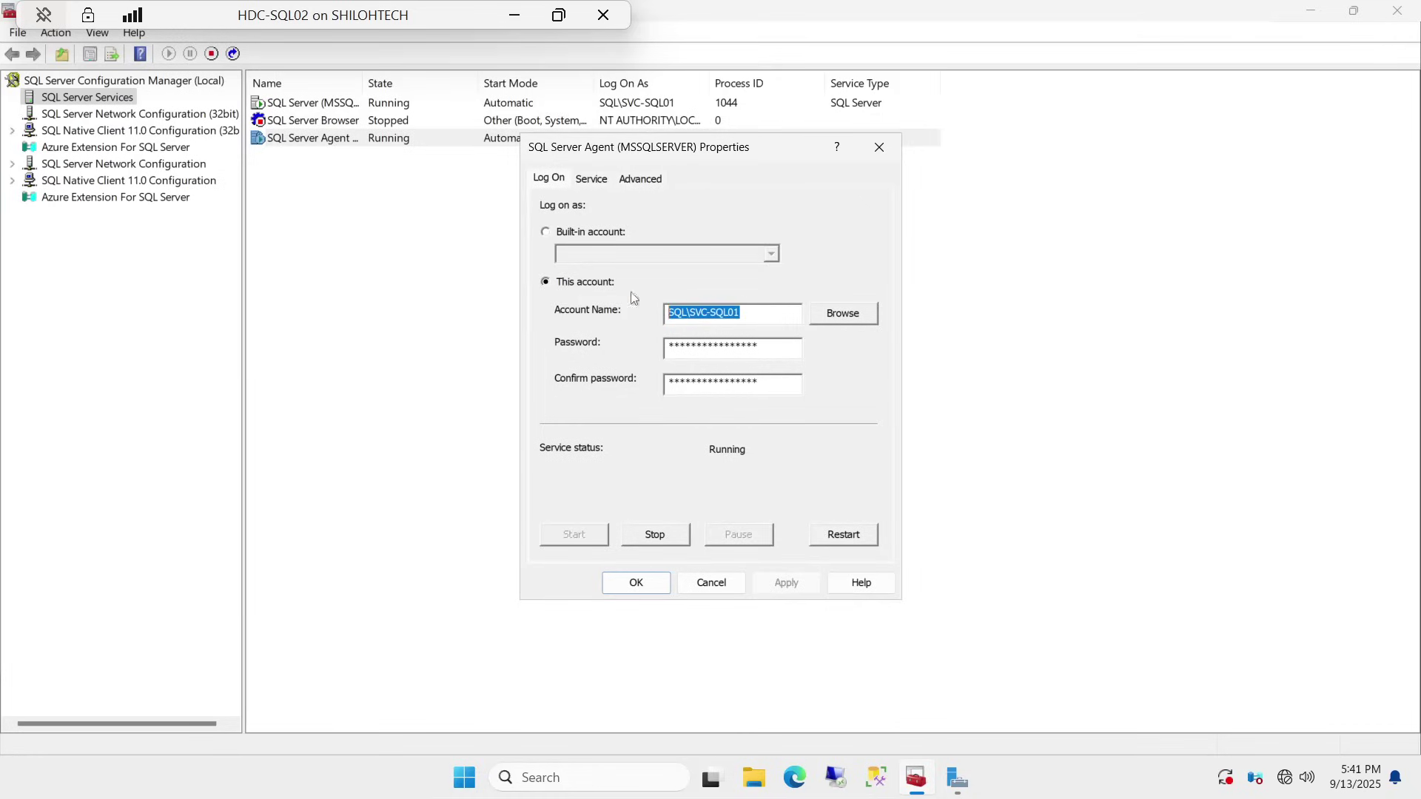
{"action": "left_click", "coordinate": [711, 583]}
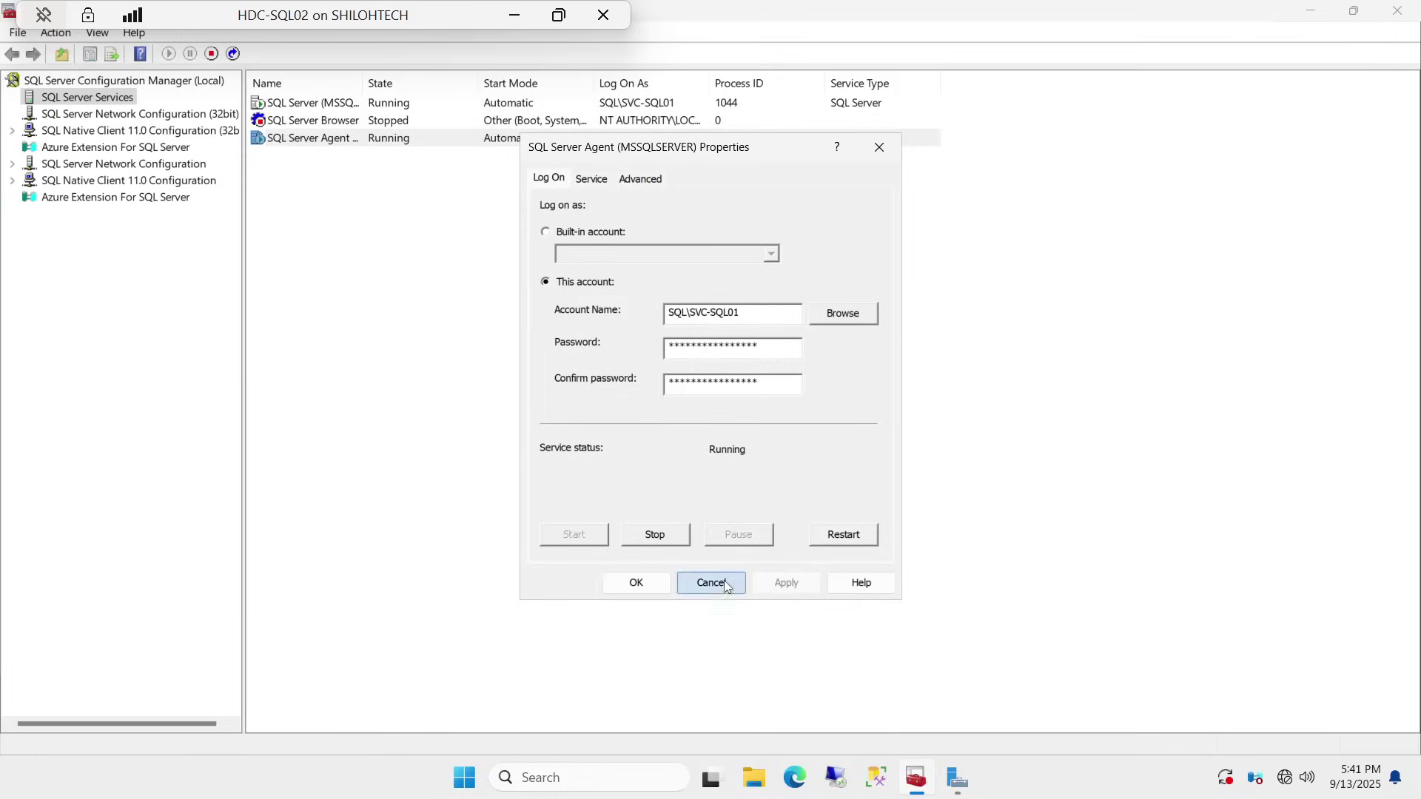
{"action": "left_click", "coordinate": [311, 103]}
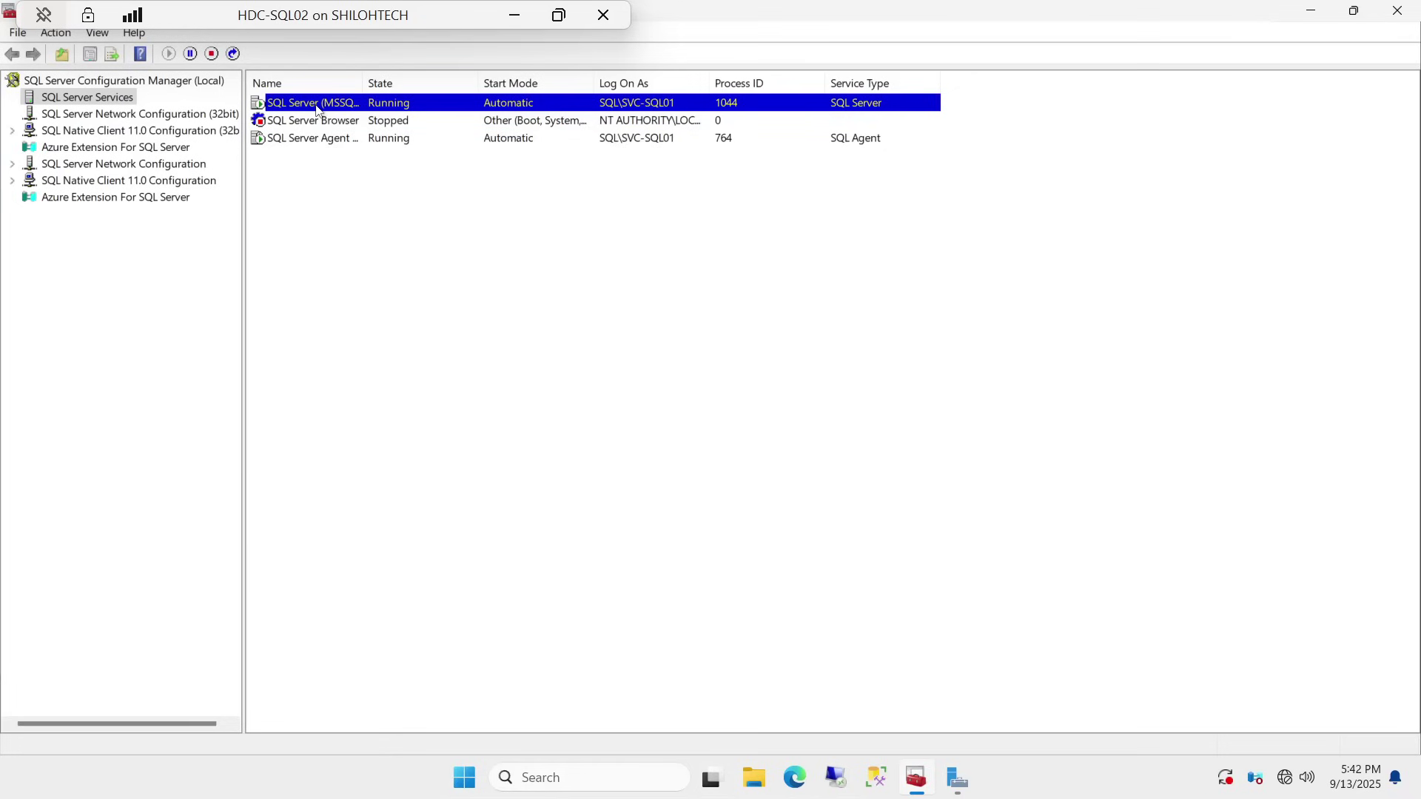
{"action": "right_click", "coordinate": [317, 105]}
{"action": "left_click", "coordinate": [381, 228]}
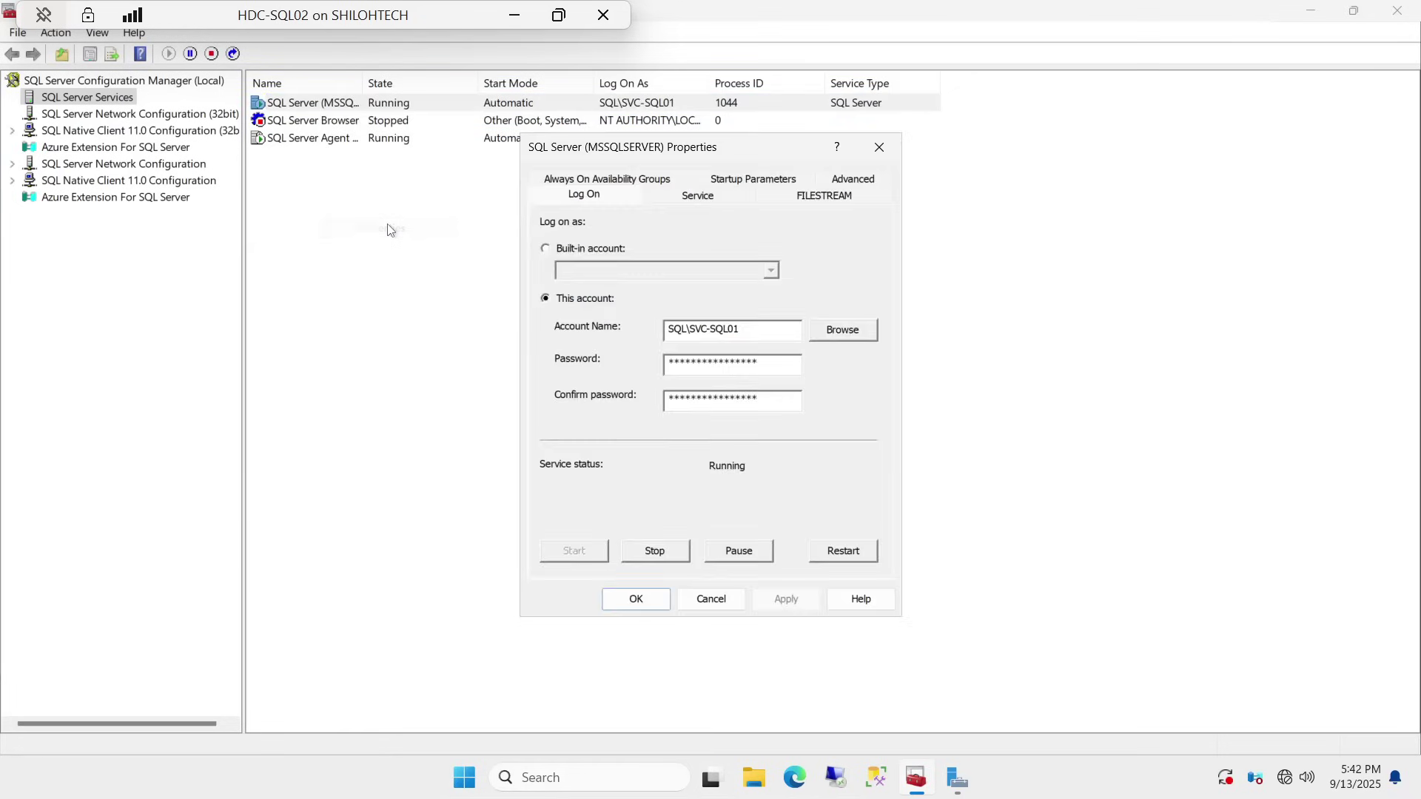
{"action": "left_click_drag", "start_coordinate": [741, 328], "coordinate": [669, 329]}
{"action": "left_click", "coordinate": [712, 600]}
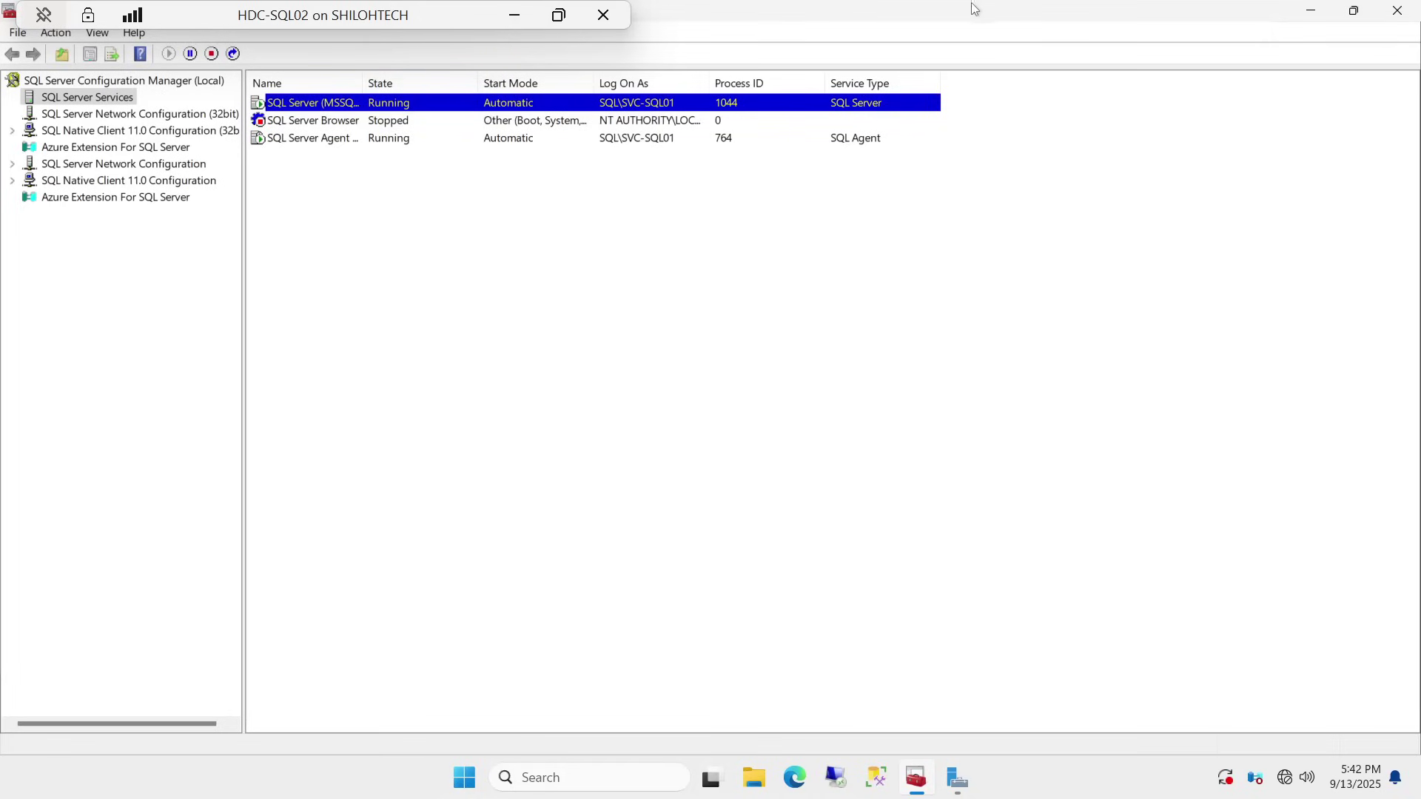
- Close Configuration Manager on HDC-SQL02, switch to HDC-SQL01, and launch SQL Server Configuration Manager there
{"action": "left_click", "coordinate": [1398, 10]}
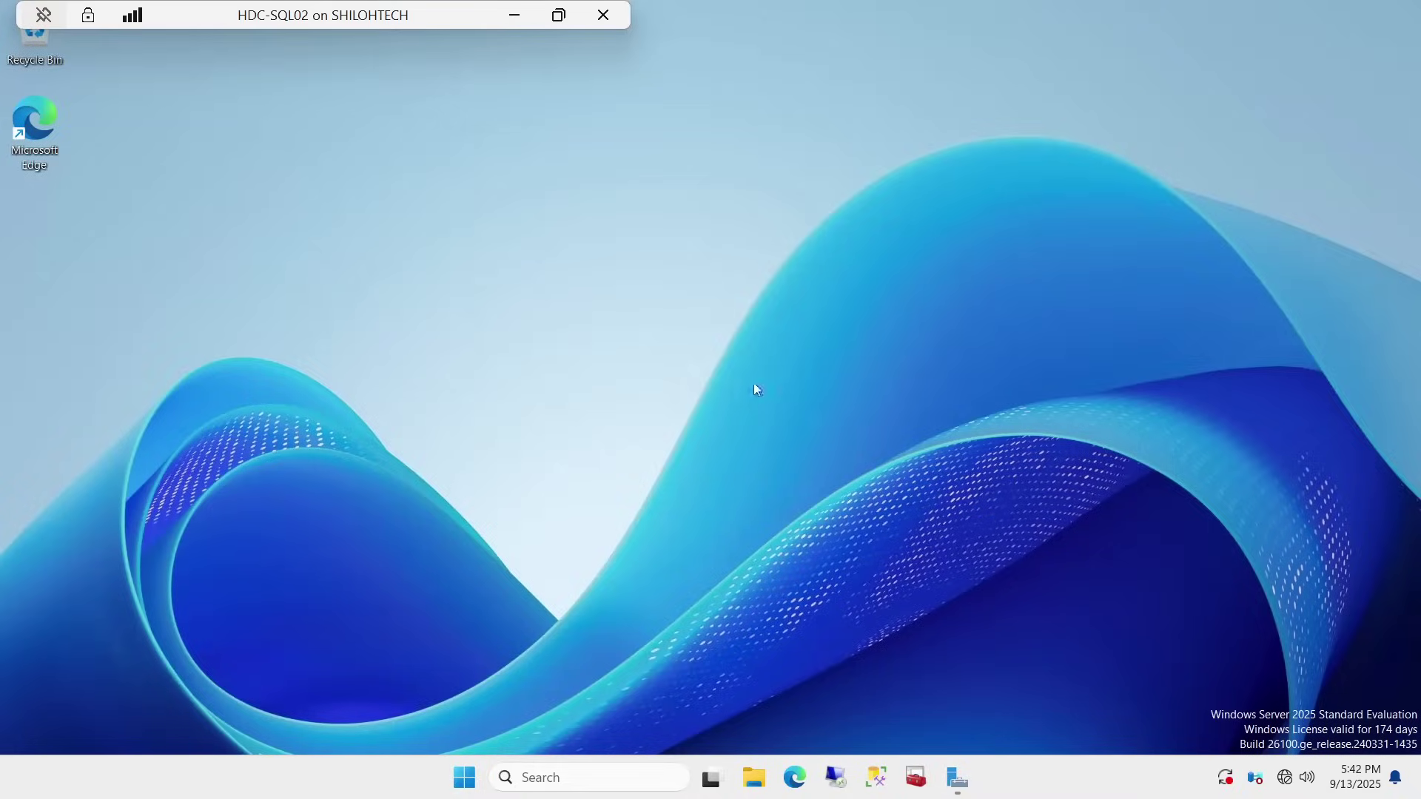
{"action": "left_click", "coordinate": [516, 15]}
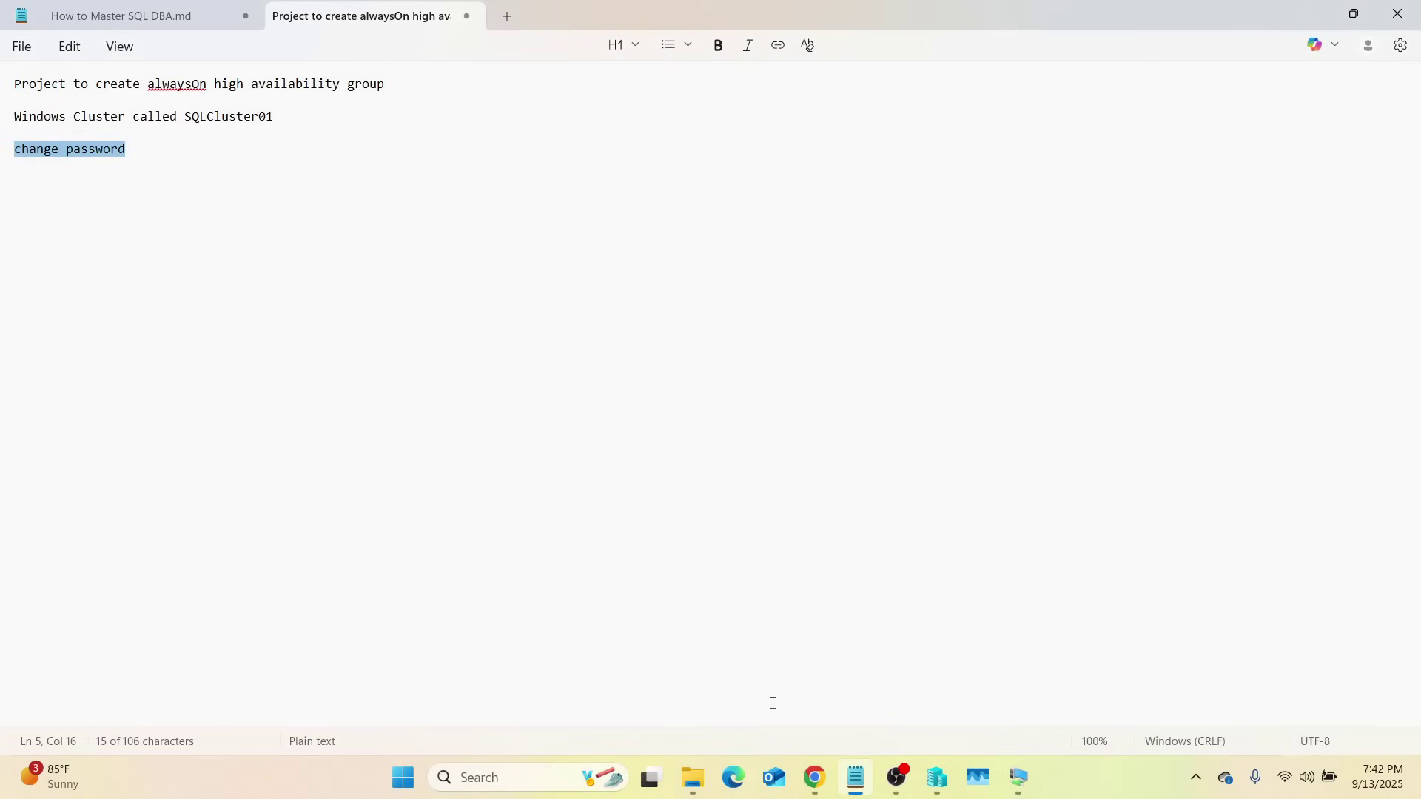
{"action": "mouse_move", "coordinate": [1013, 774]}
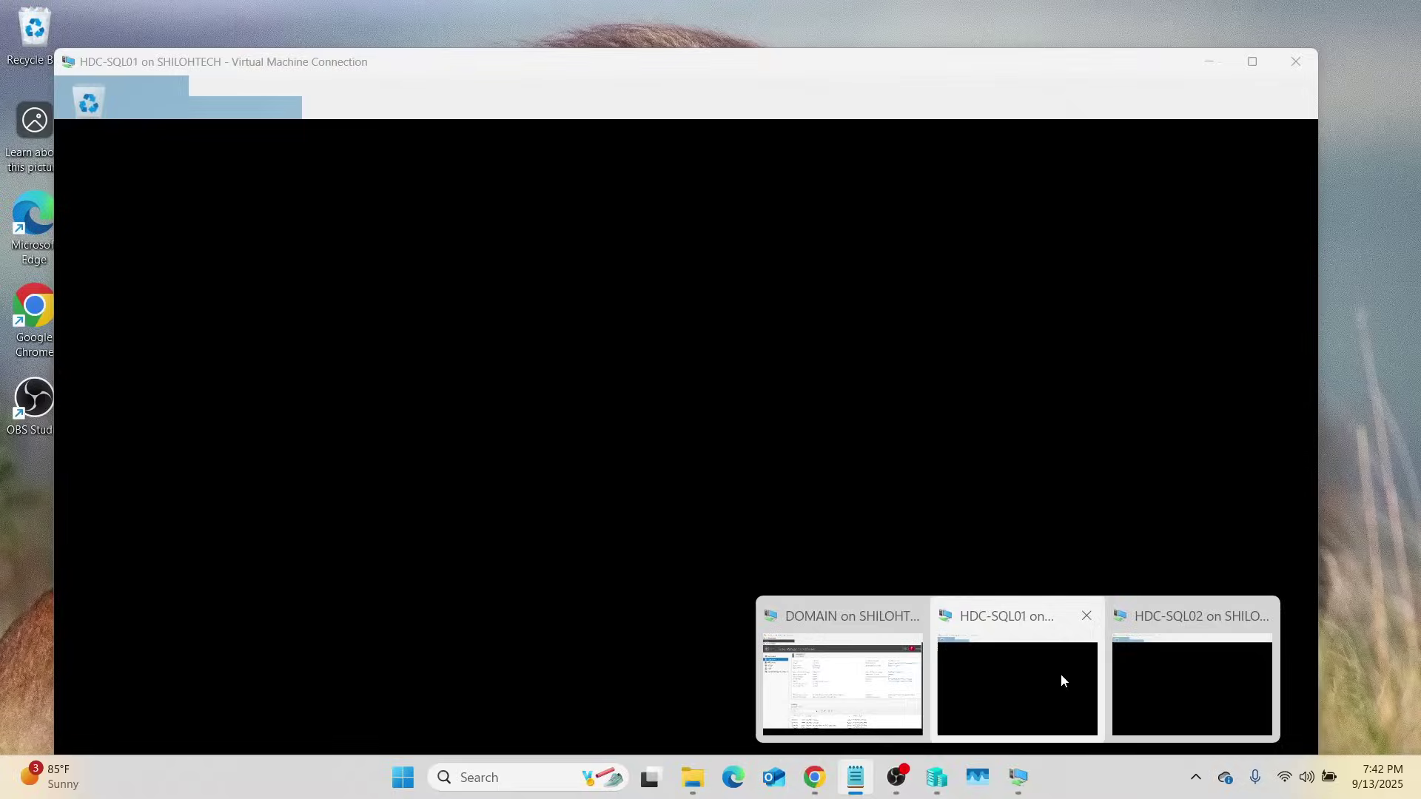
{"action": "left_click", "coordinate": [1041, 674]}
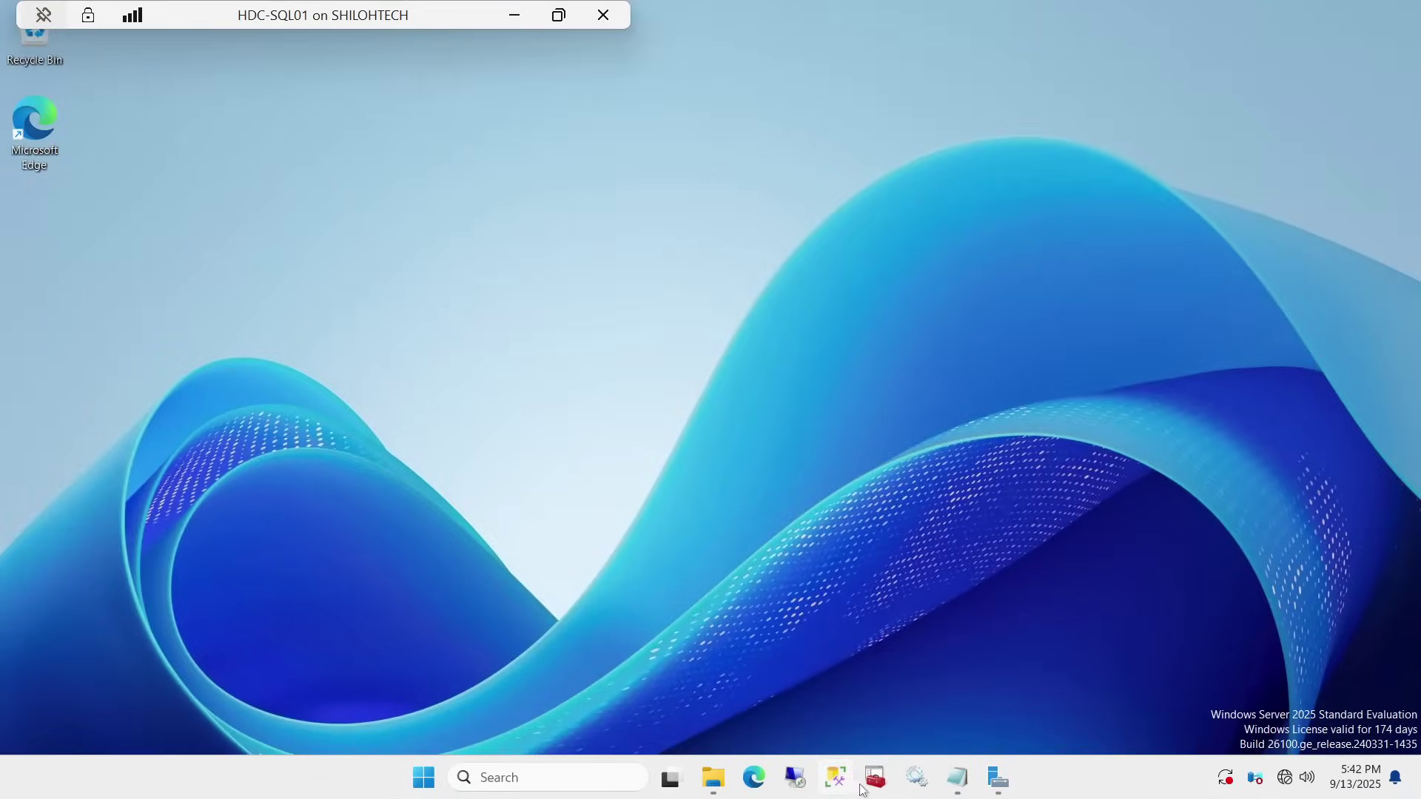
{"action": "left_click", "coordinate": [881, 784]}
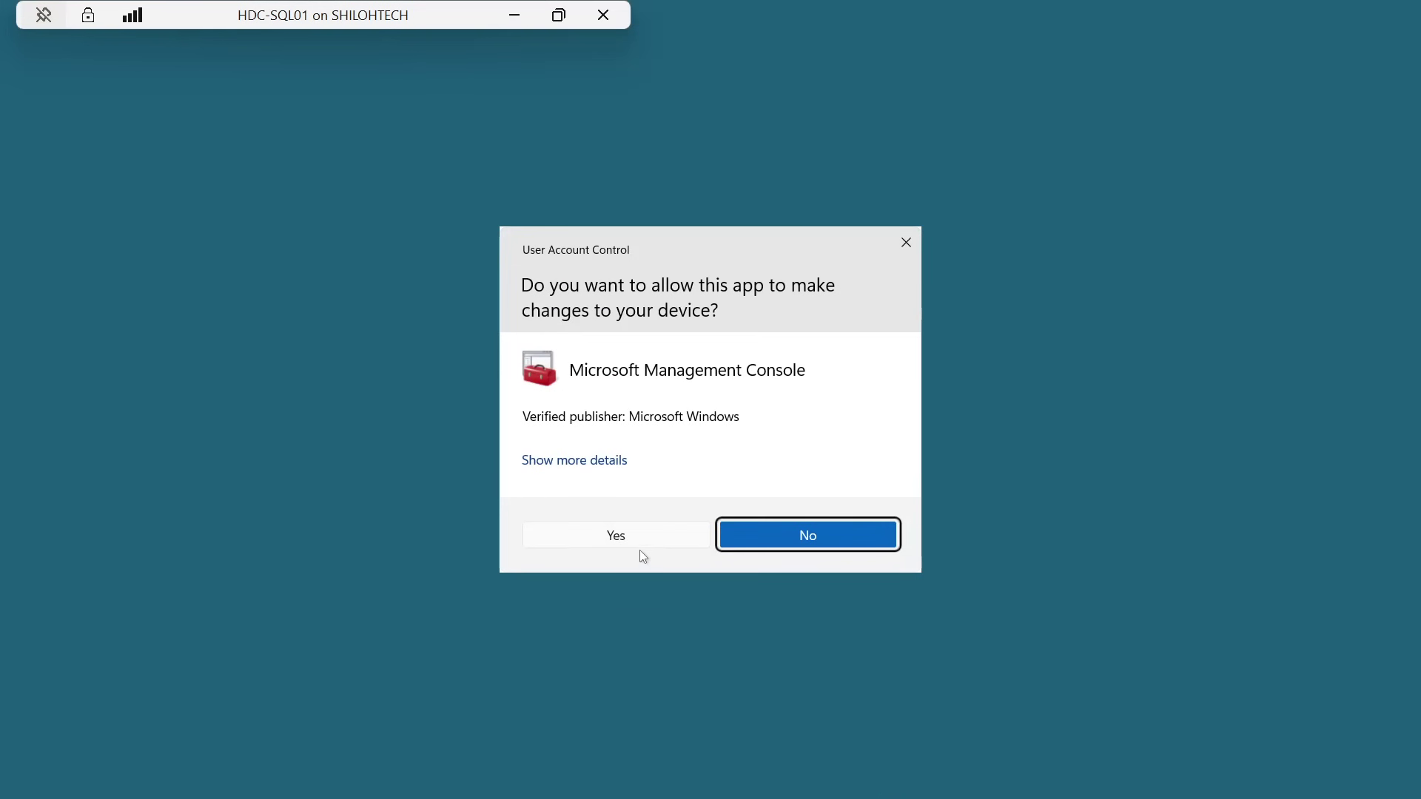
{"action": "left_click", "coordinate": [618, 536]}
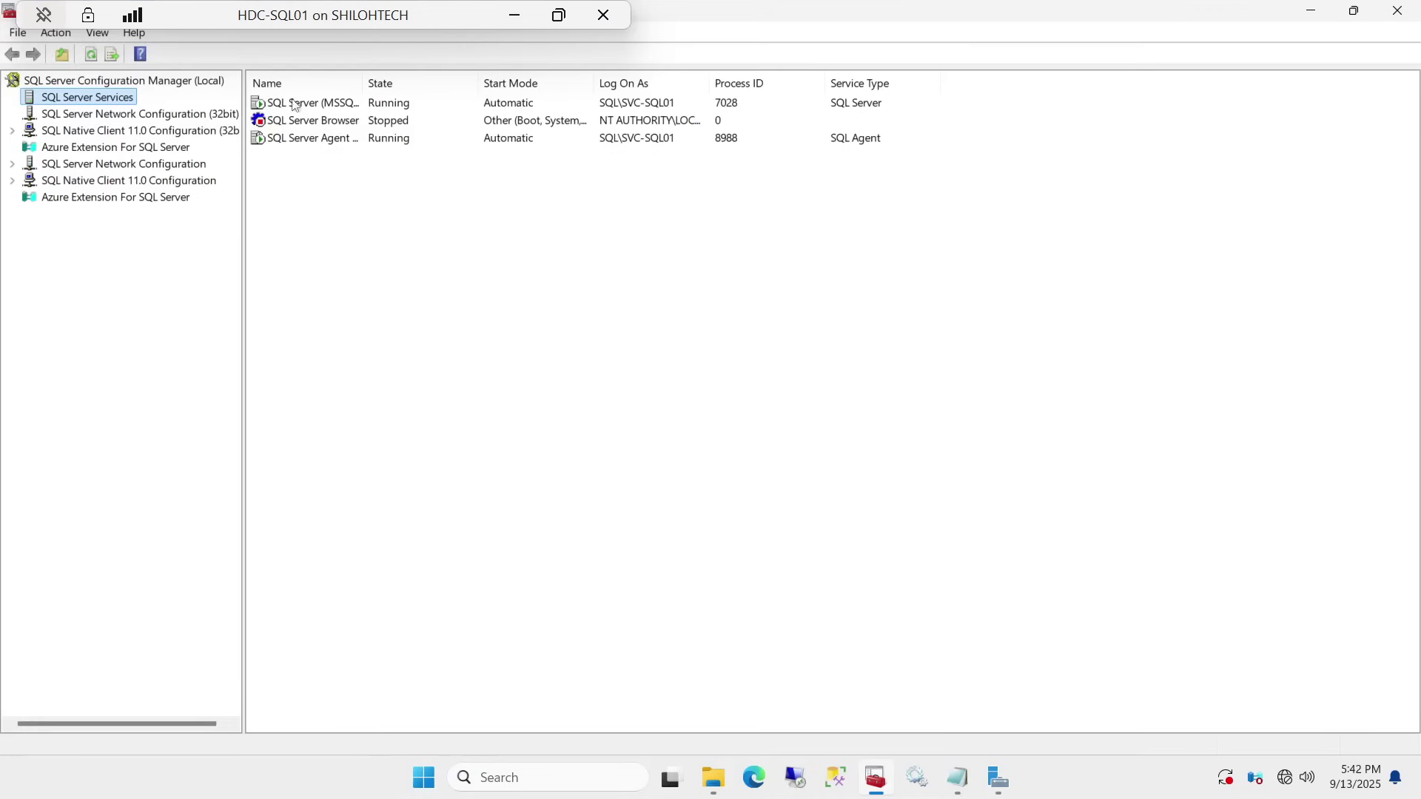
- Check the SQL Server and SQL Server Agent properties both log on as SQL\SVC-SQL01, without changes
{"action": "right_click", "coordinate": [326, 102]}
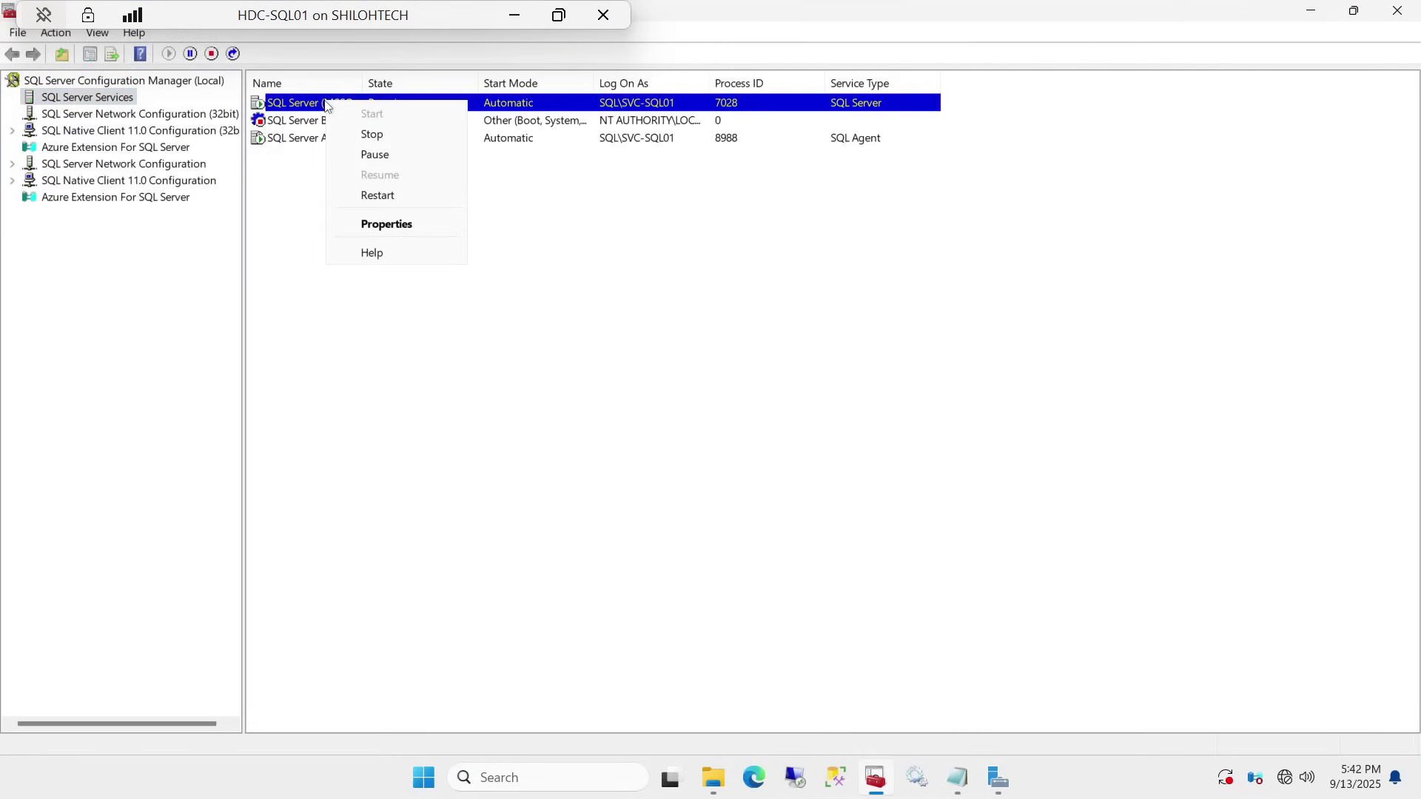
{"action": "left_click", "coordinate": [397, 226]}
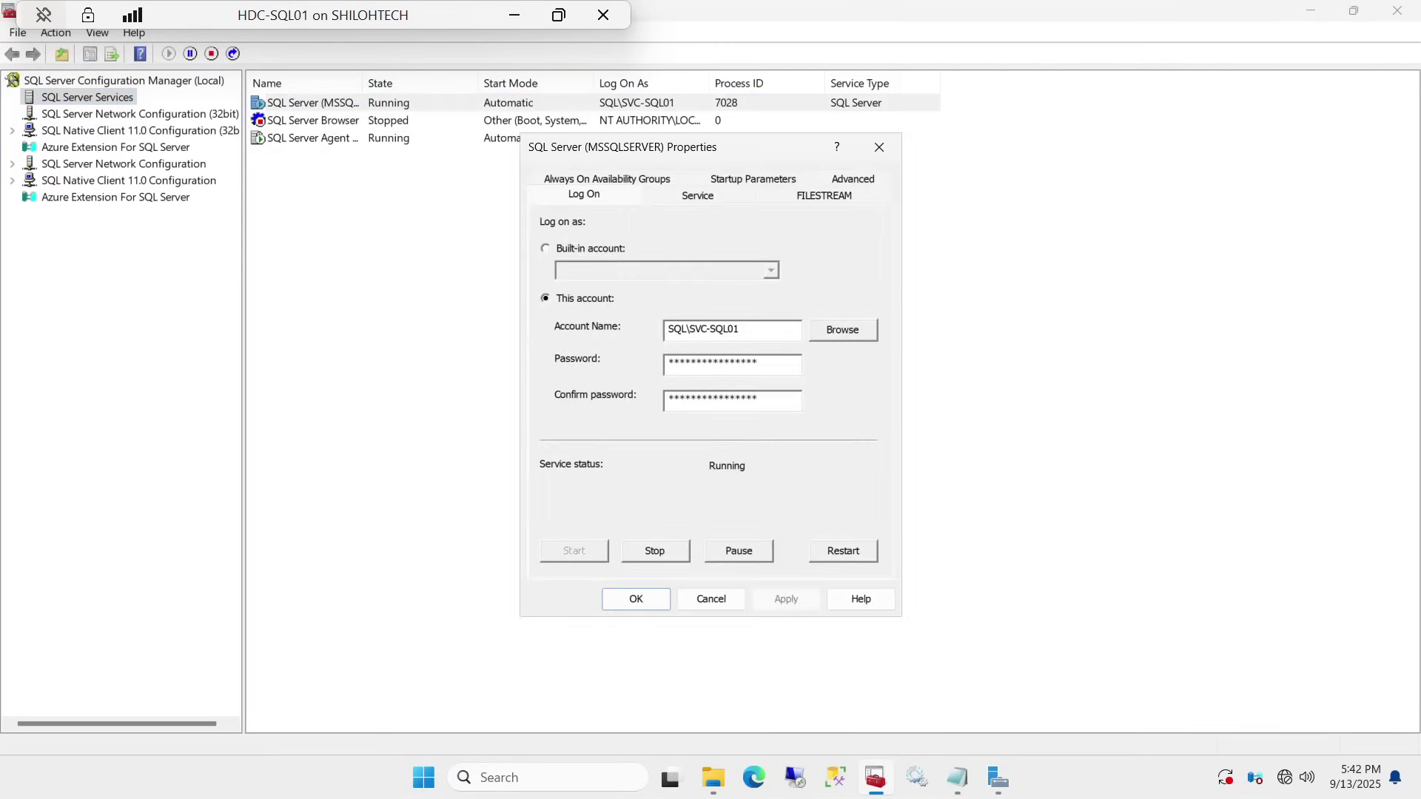
{"action": "left_click", "coordinate": [715, 605]}
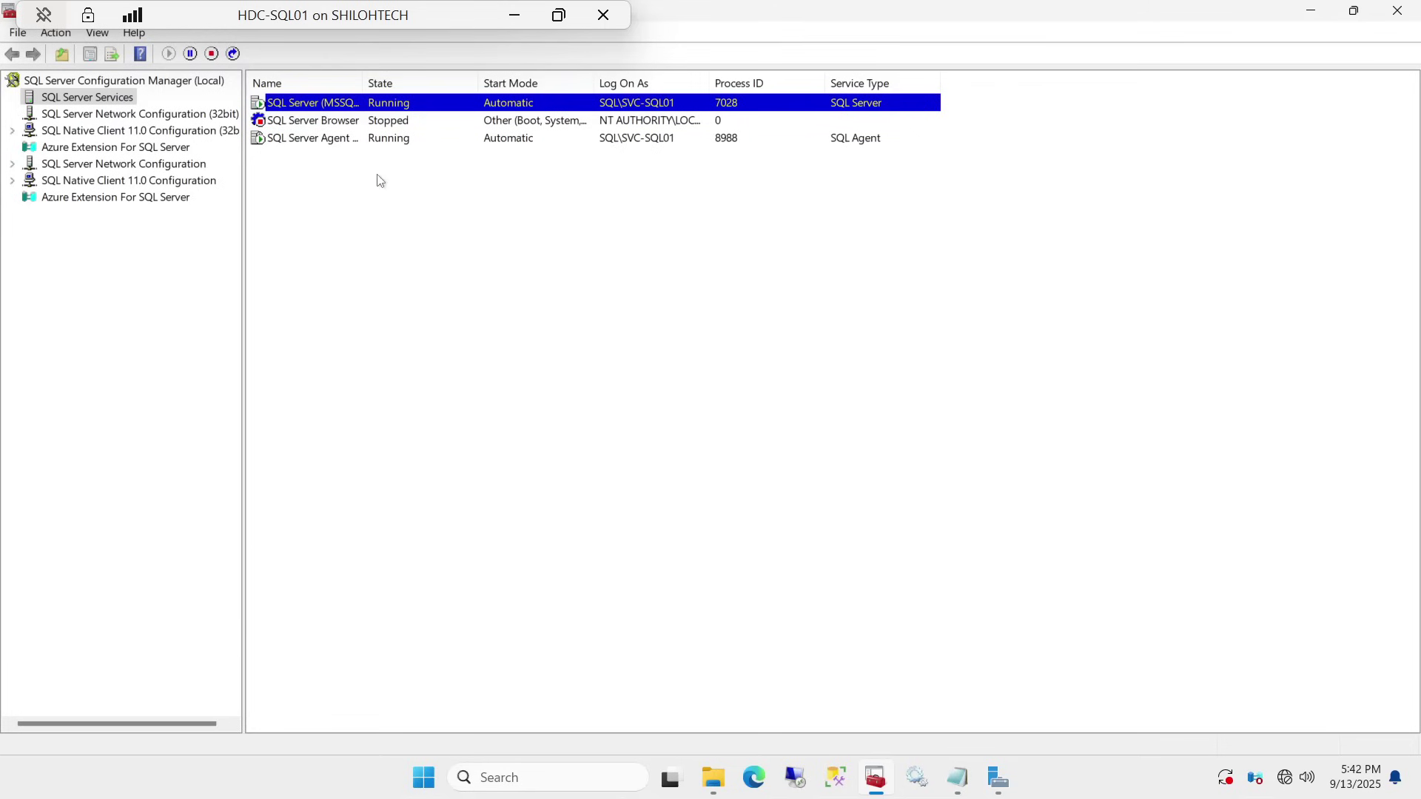
{"action": "left_click", "coordinate": [303, 143]}
{"action": "right_click", "coordinate": [304, 149]}
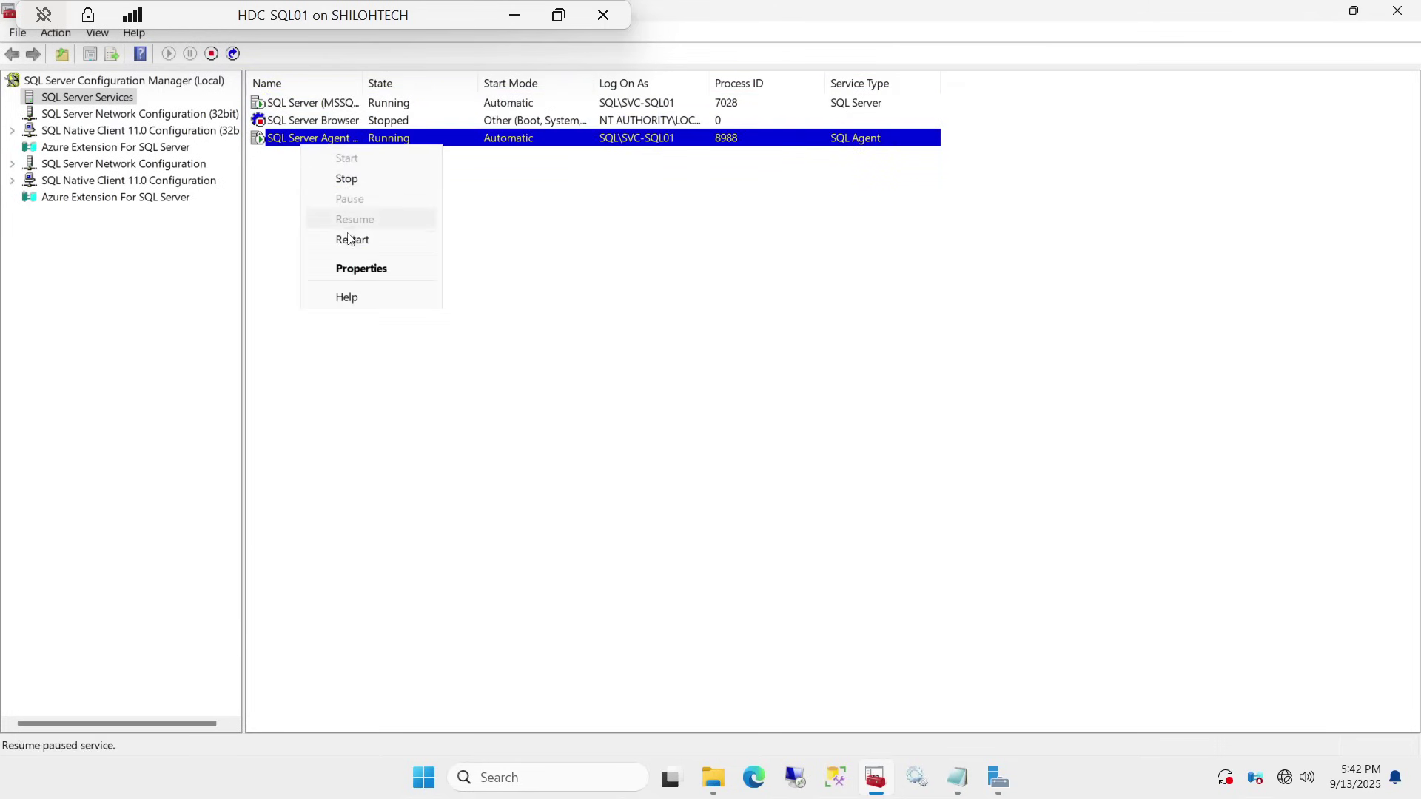
{"action": "left_click", "coordinate": [363, 269]}
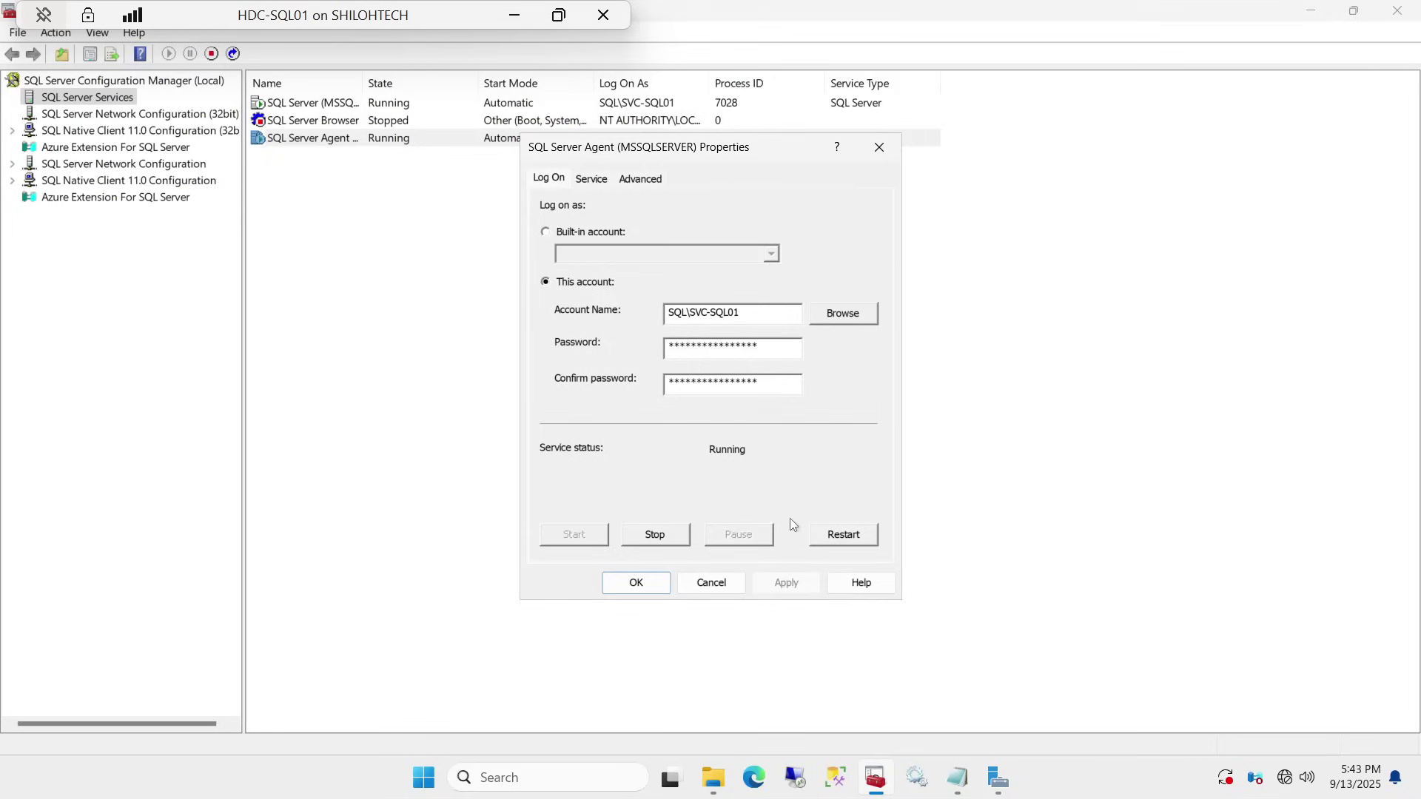
{"action": "left_click", "coordinate": [709, 584]}
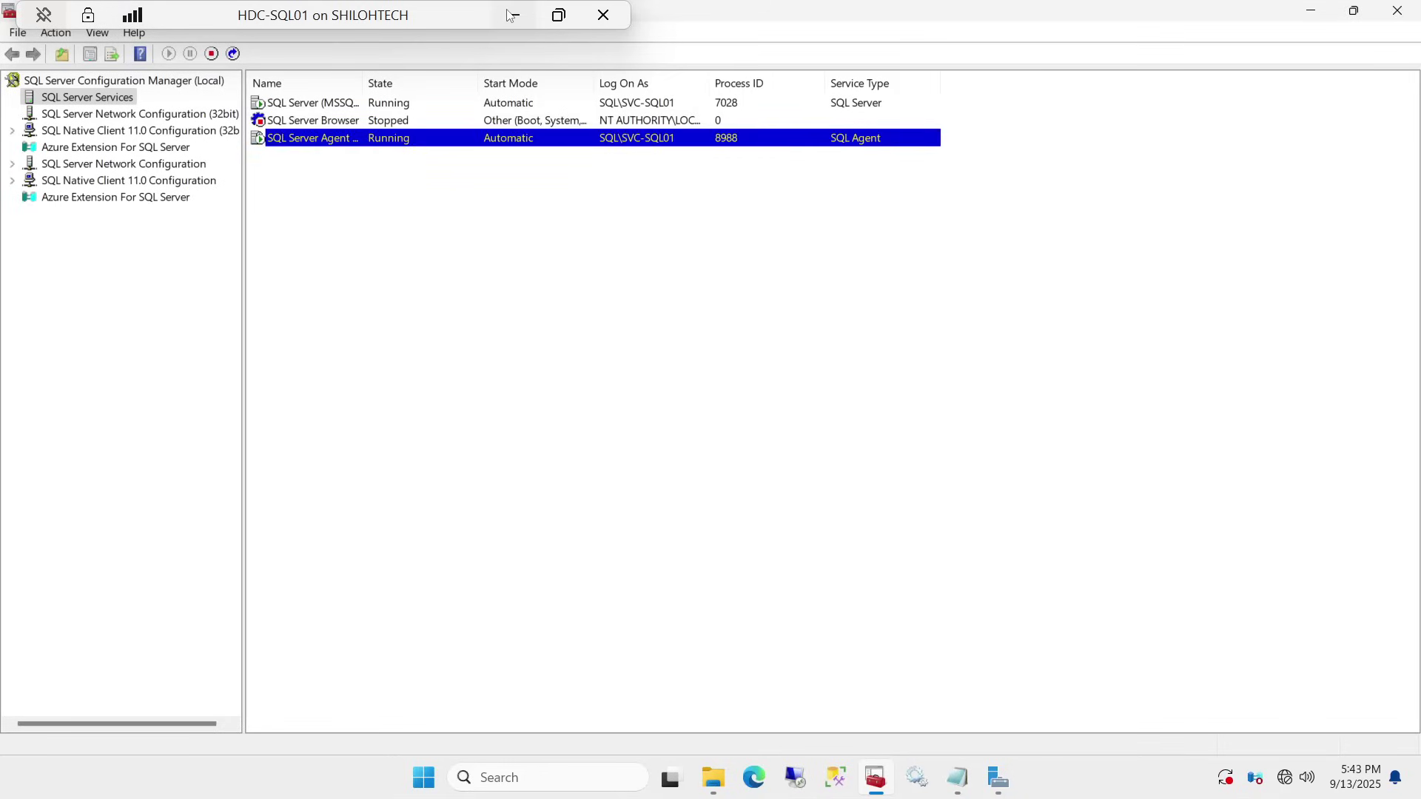
- Return to the How to Master SQL DBA.md notes in Notepad and highlight item 20 on backup and restore
{"action": "left_click", "coordinate": [514, 15]}
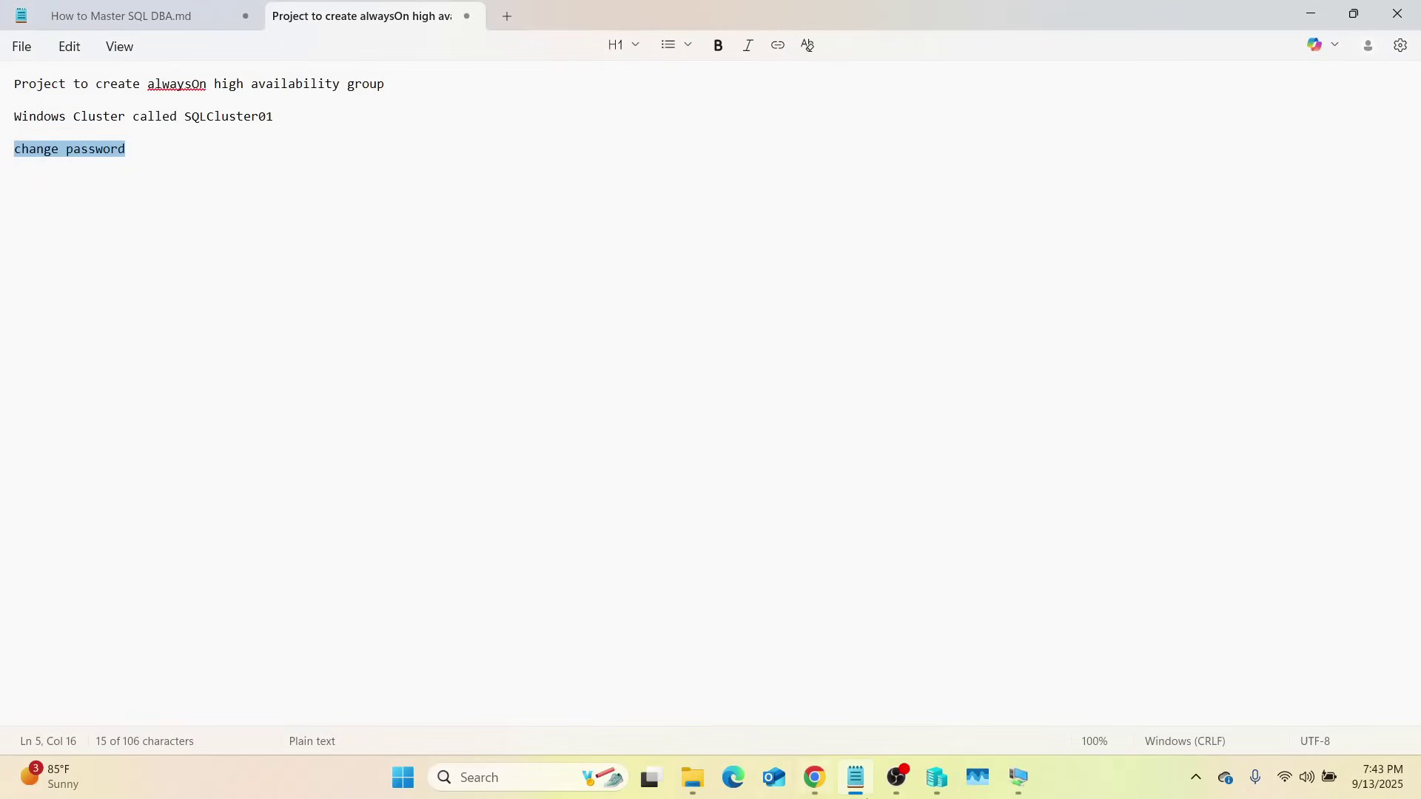
{"action": "left_click", "coordinate": [133, 27]}
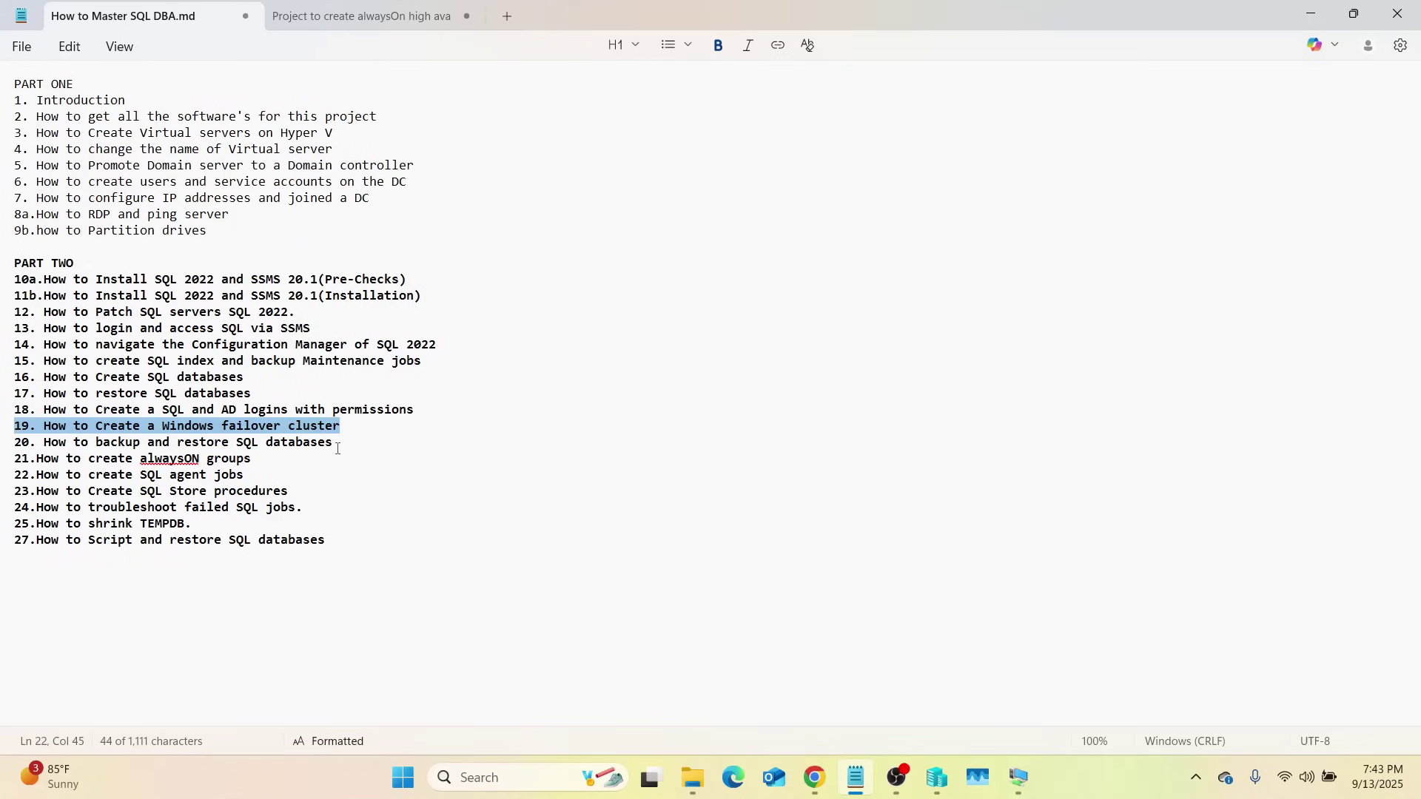
{"action": "left_click_drag", "start_coordinate": [334, 442], "coordinate": [22, 442]}
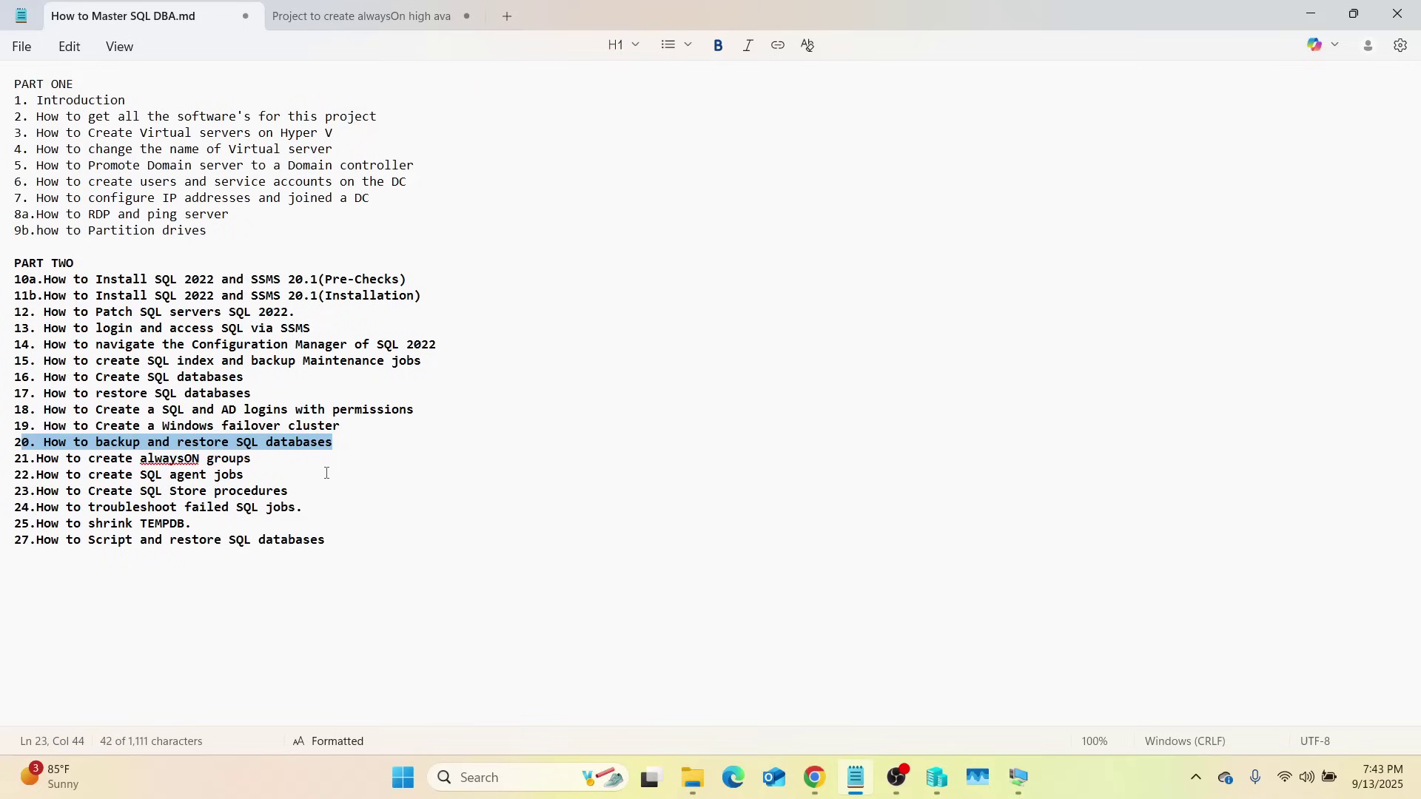